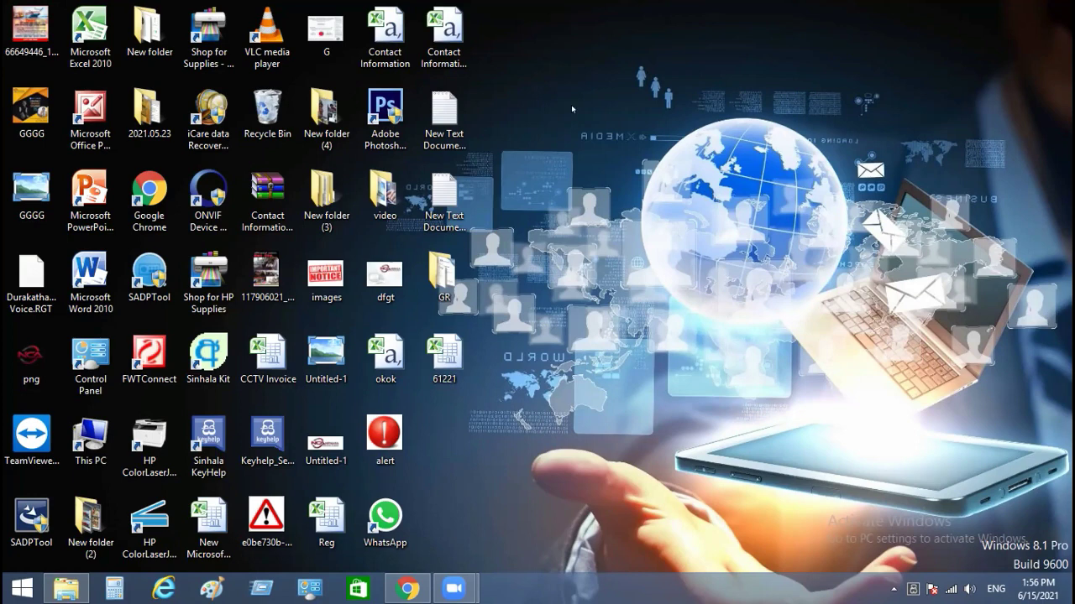
mouse_move(367, 56)
left_click_drag(930, 12, 411, 510)
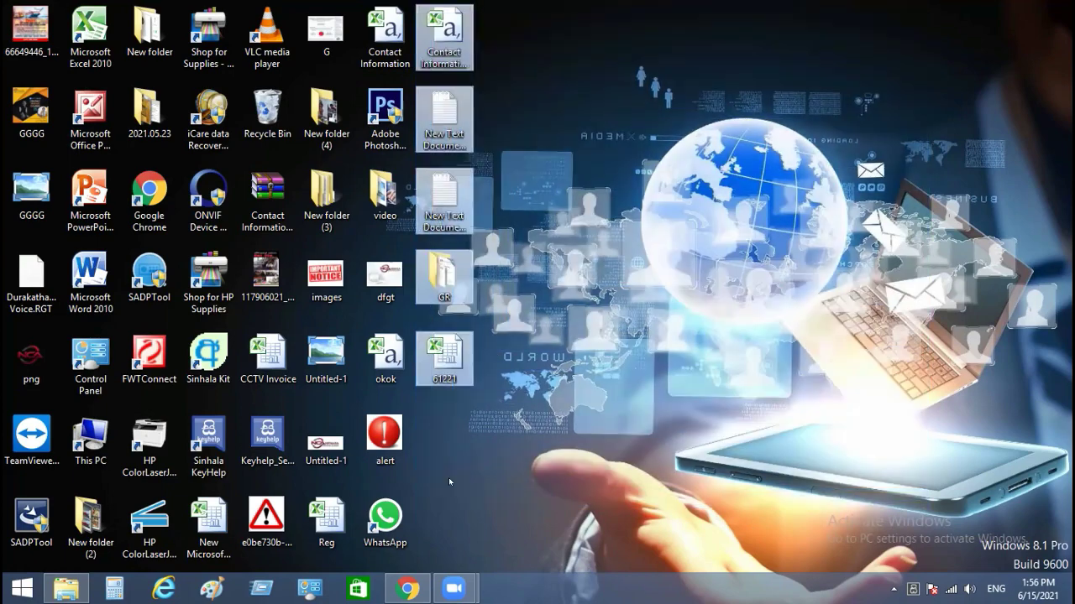
left_click(696, 270)
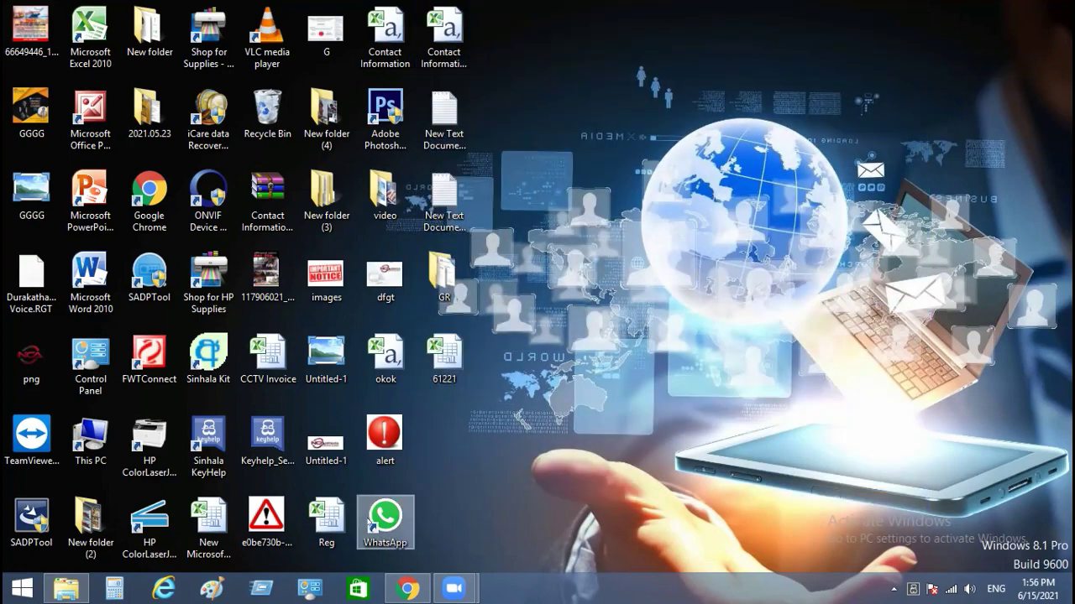
left_click(309, 589)
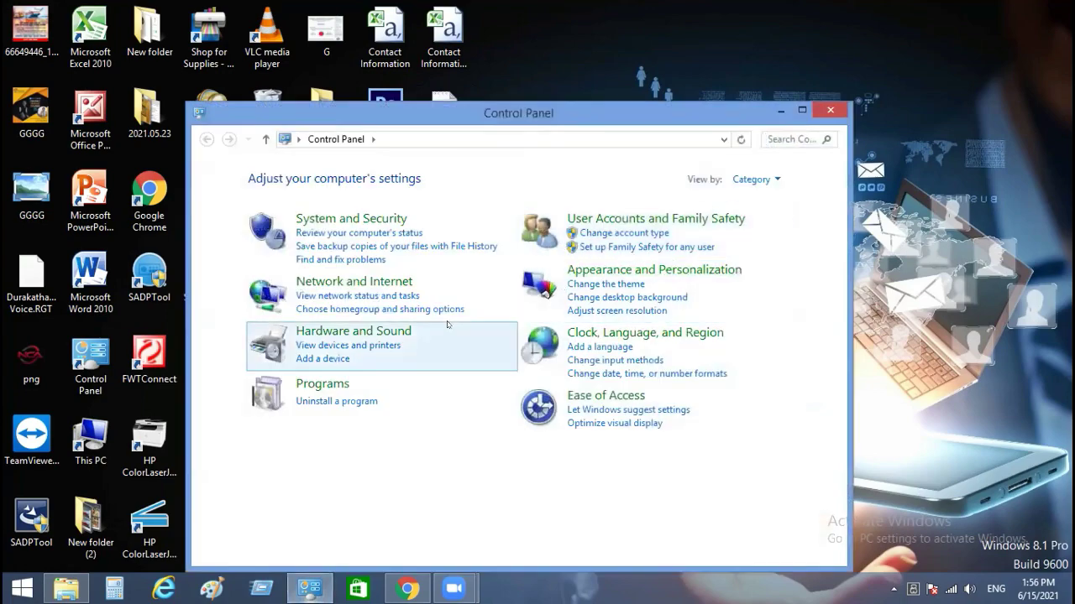
left_click(838, 110)
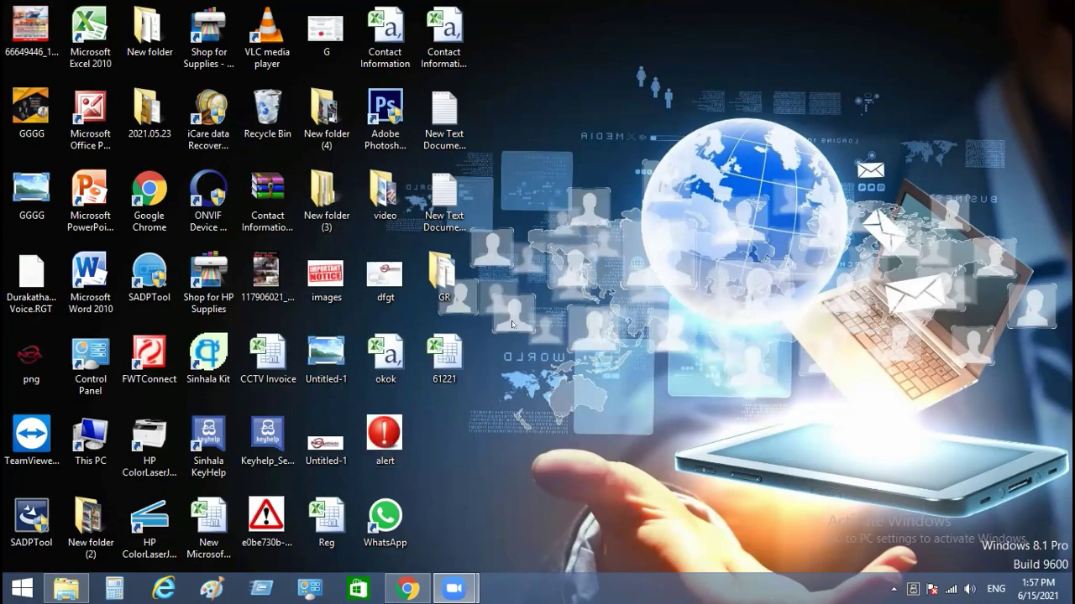
- Open New Text Document (4) from the desktop, replace its text with "ctrl+Alt", and minimize the document window
double_click(444, 202)
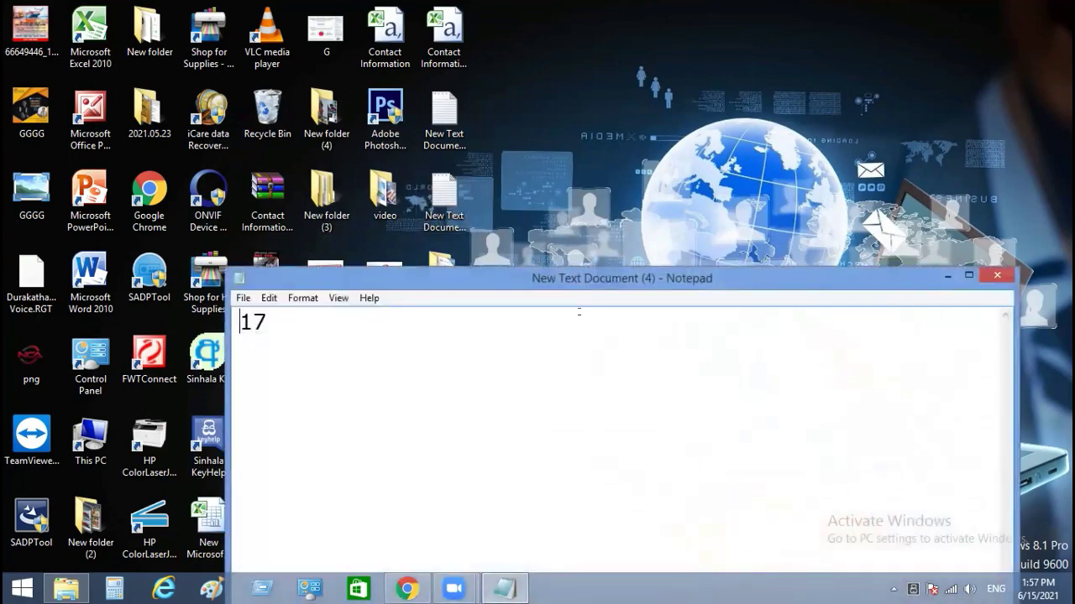
key("ctrl+a")
key("BackSpace")
type("ctrl")
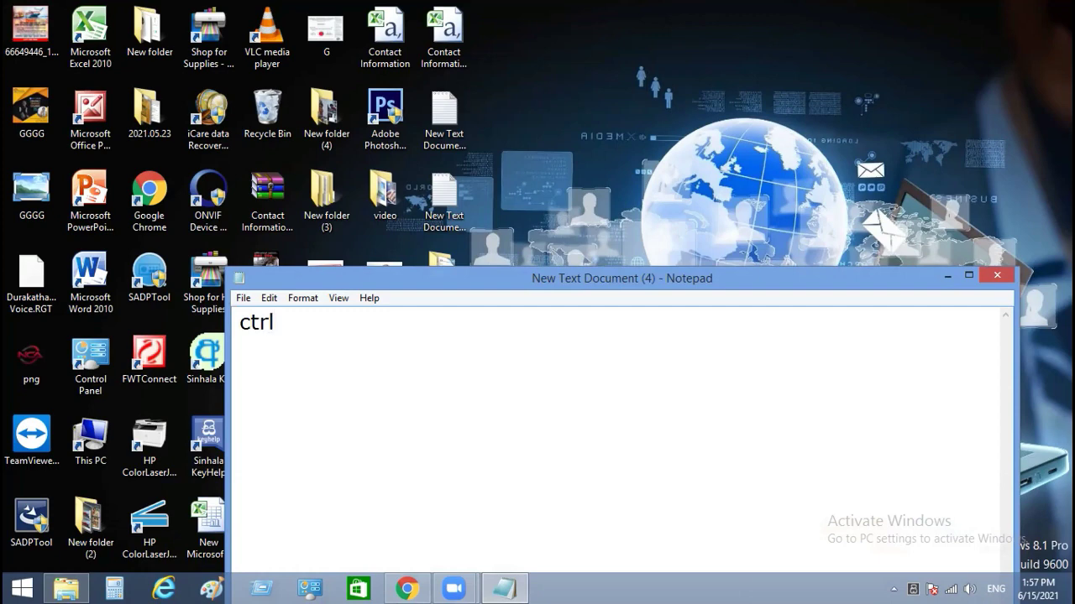
type("+Alt")
left_click(942, 275)
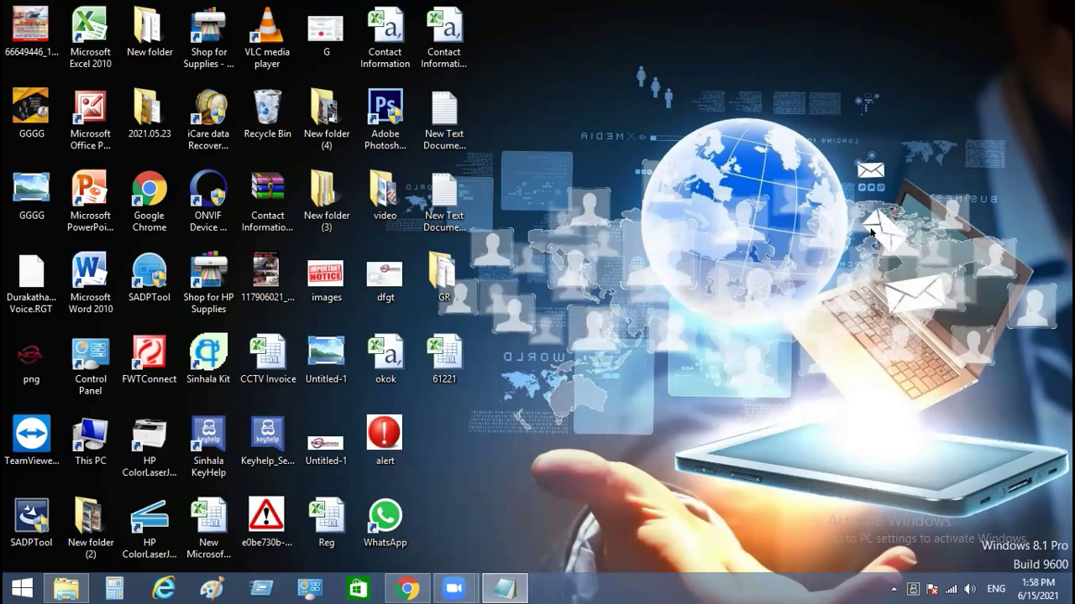
key("ctrl+alt+Down")
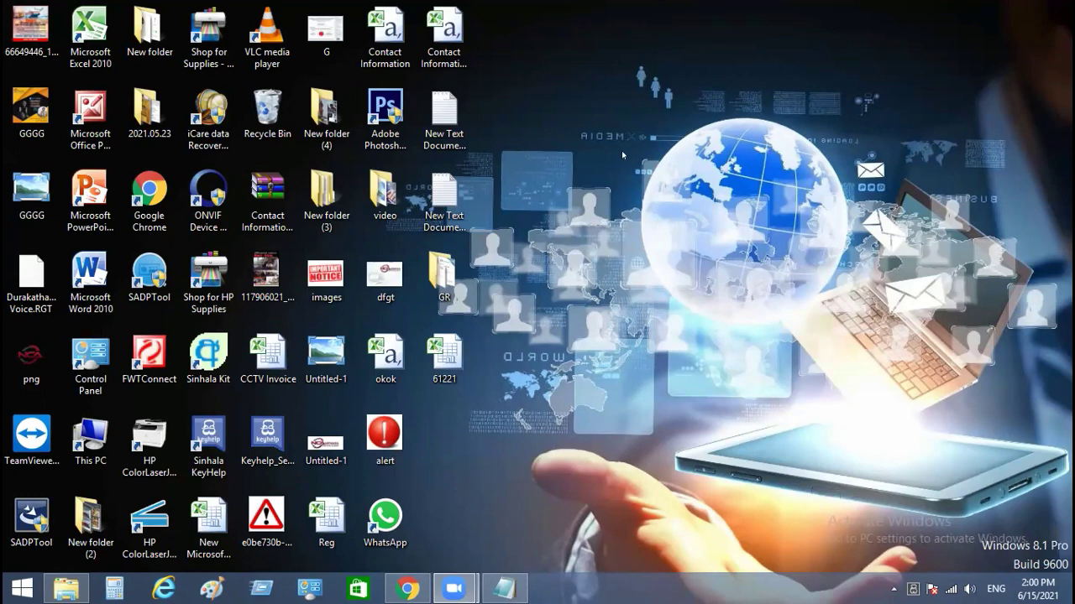
left_click_drag(504, 14, 19, 564)
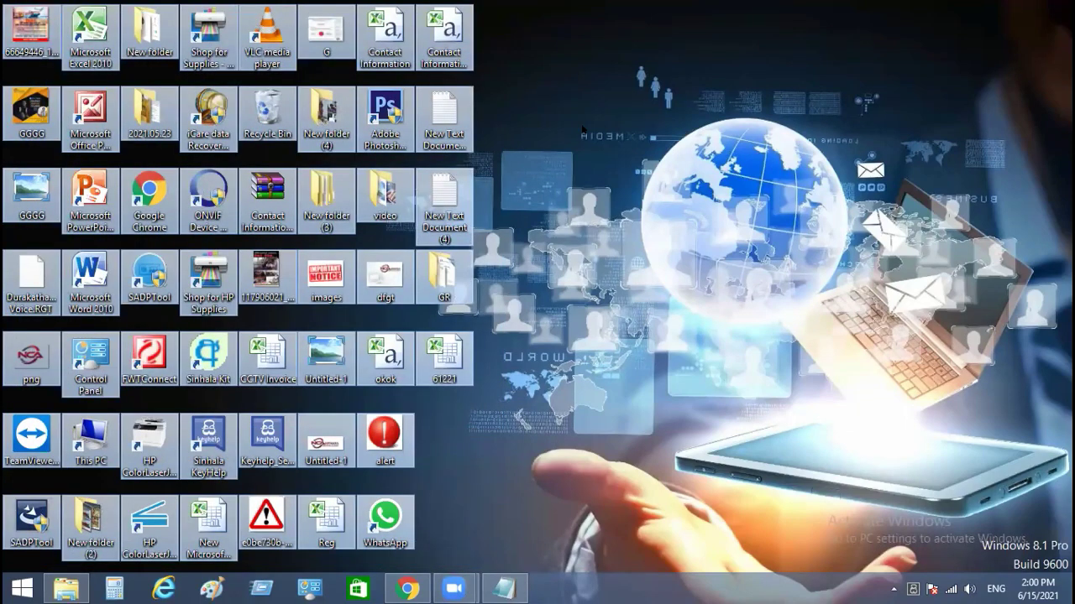
left_click_drag(565, 4, 25, 529)
left_click(624, 158)
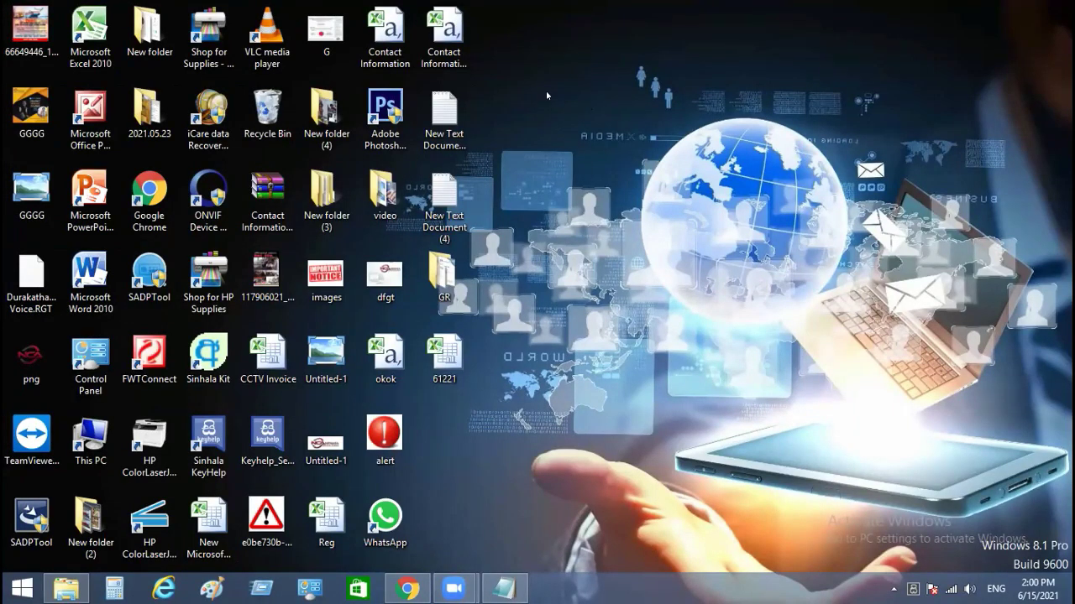
left_click_drag(523, 8, 63, 550)
left_click(605, 183)
left_click_drag(595, 44, 25, 571)
left_click(659, 219)
- Hide all desktop icons by turning off the Show desktop icons option
right_click(606, 140)
mouse_move(709, 177)
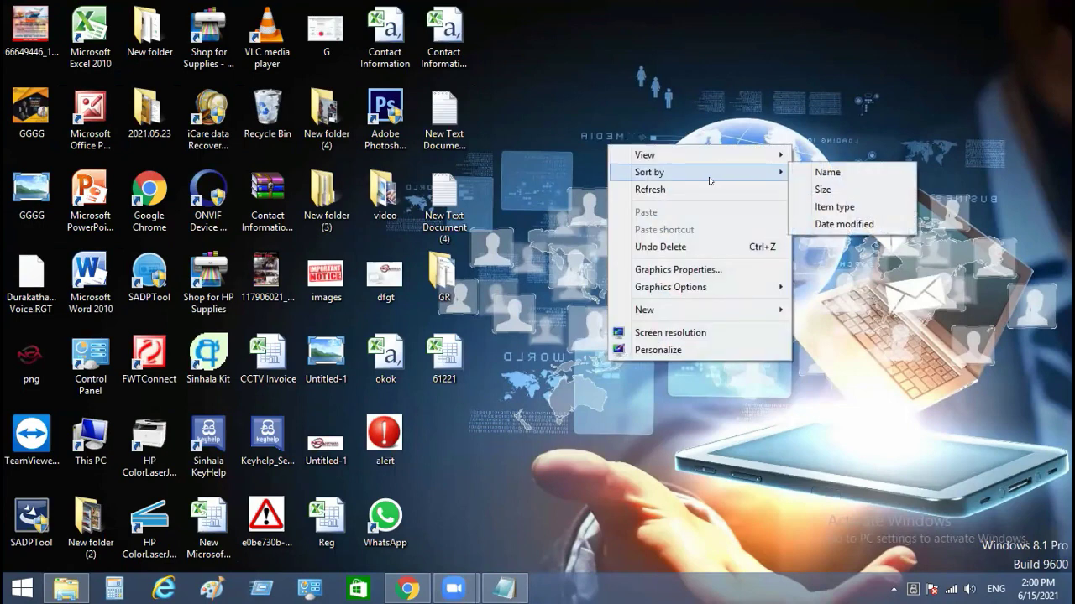
mouse_move(701, 159)
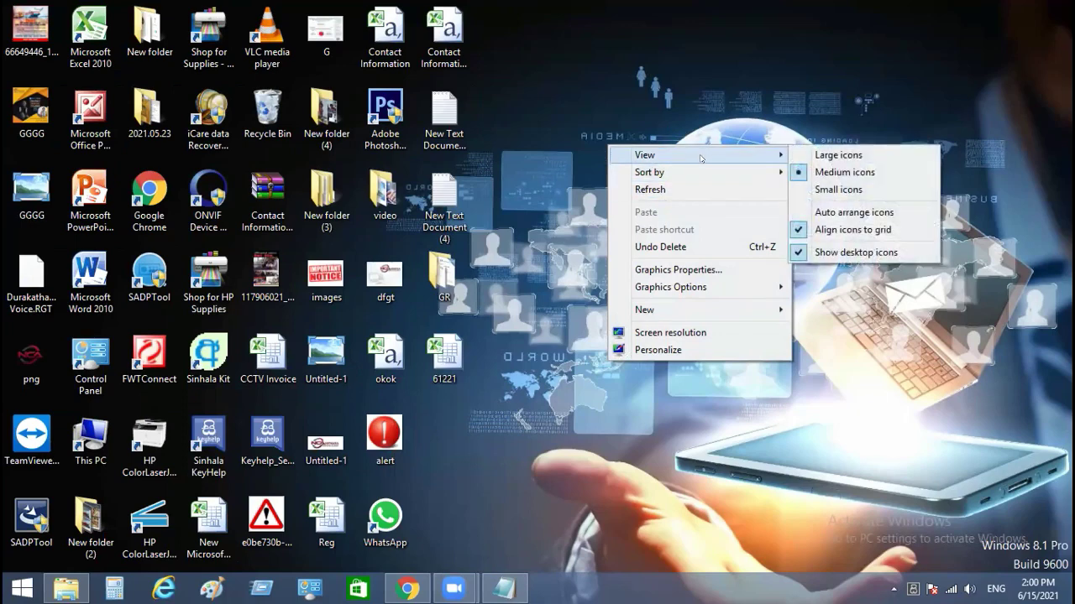
left_click(814, 253)
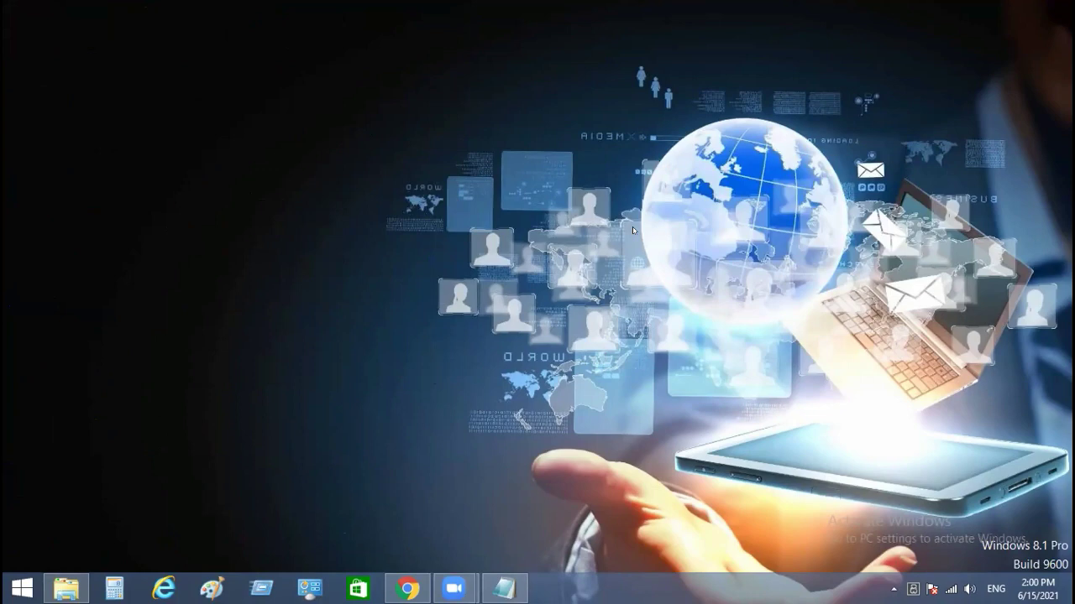
- Create a new folder on the desktop while its icons are hidden
right_click(647, 238)
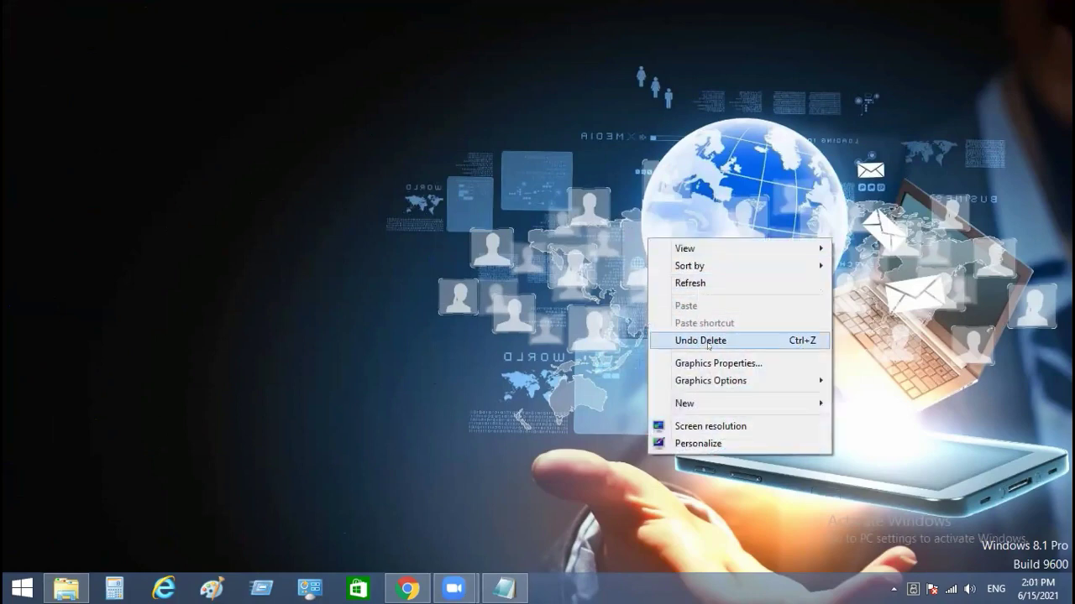
mouse_move(711, 407)
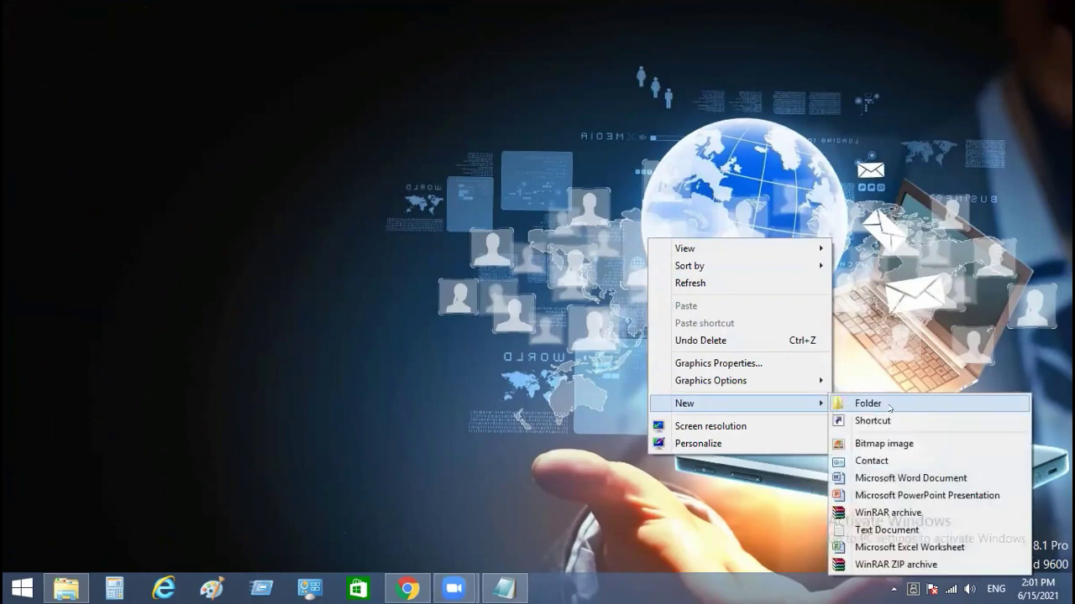
left_click(889, 408)
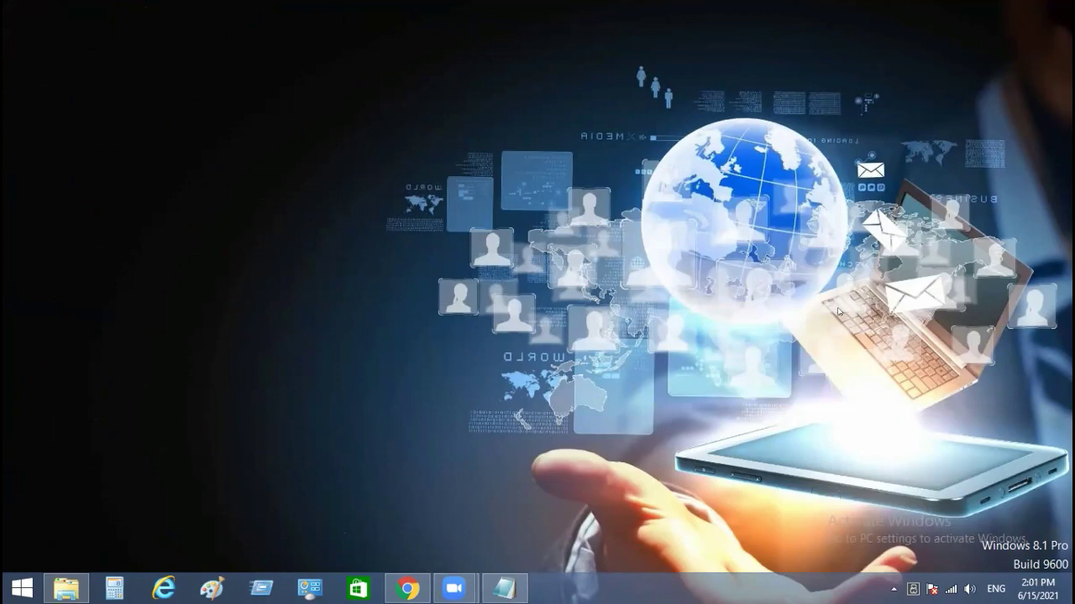
- Examine the contents of the Desktop folder in File Explorer and close the window
left_click(88, 586)
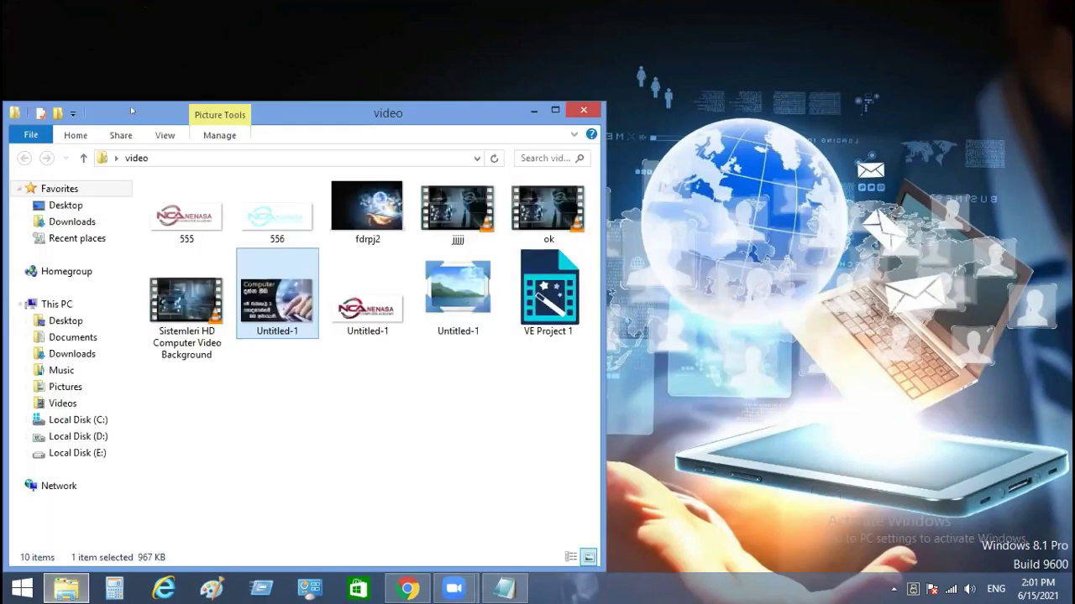
left_click_drag(131, 110, 455, 95)
left_click(395, 324)
left_click(388, 307)
left_click(712, 382)
scroll(712, 382, "down", 8)
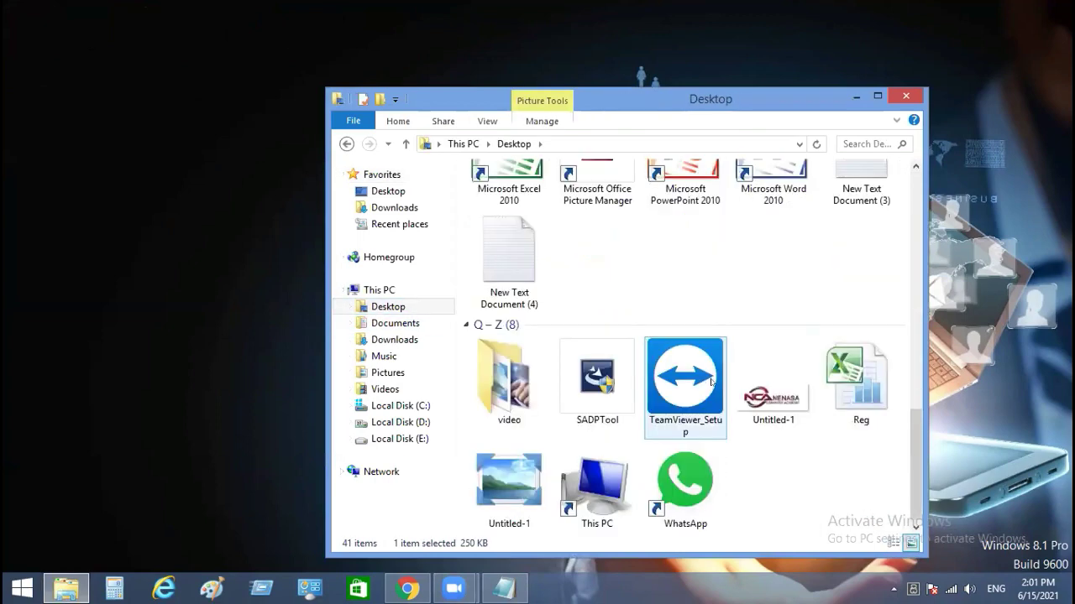
scroll(712, 382, "up", 10)
key("alt+F4")
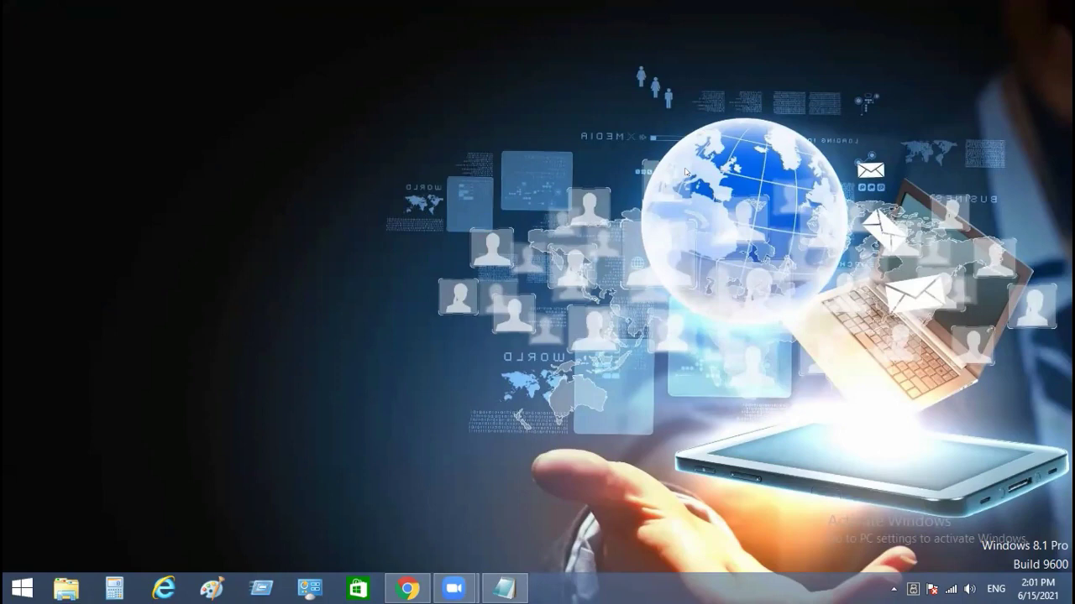
- Turn Show desktop icons back on and delete the newly created empty folder from the desktop
right_click(635, 200)
mouse_move(745, 208)
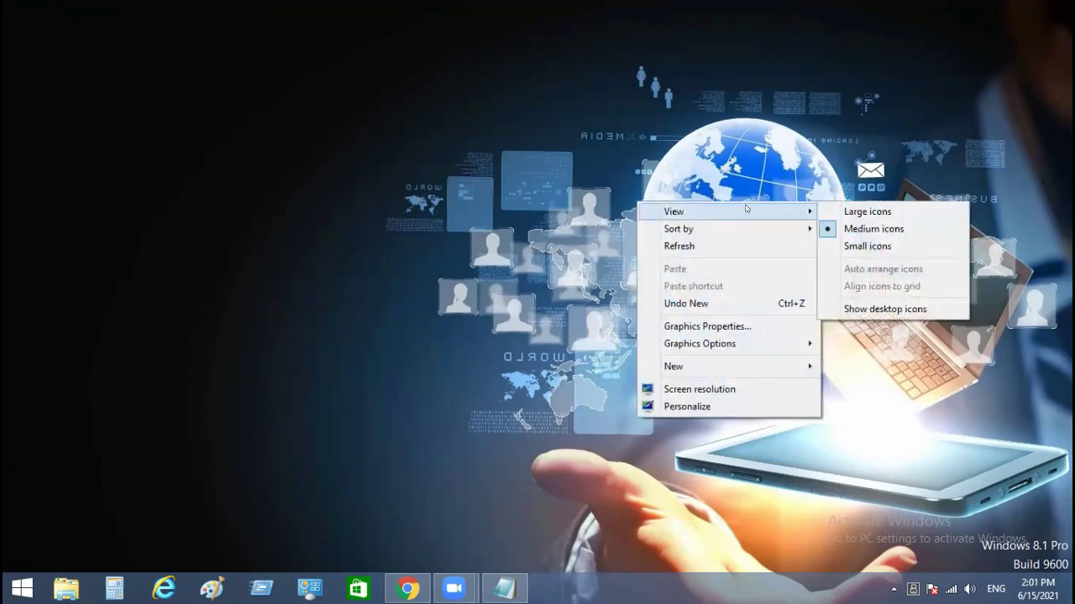
left_click(834, 309)
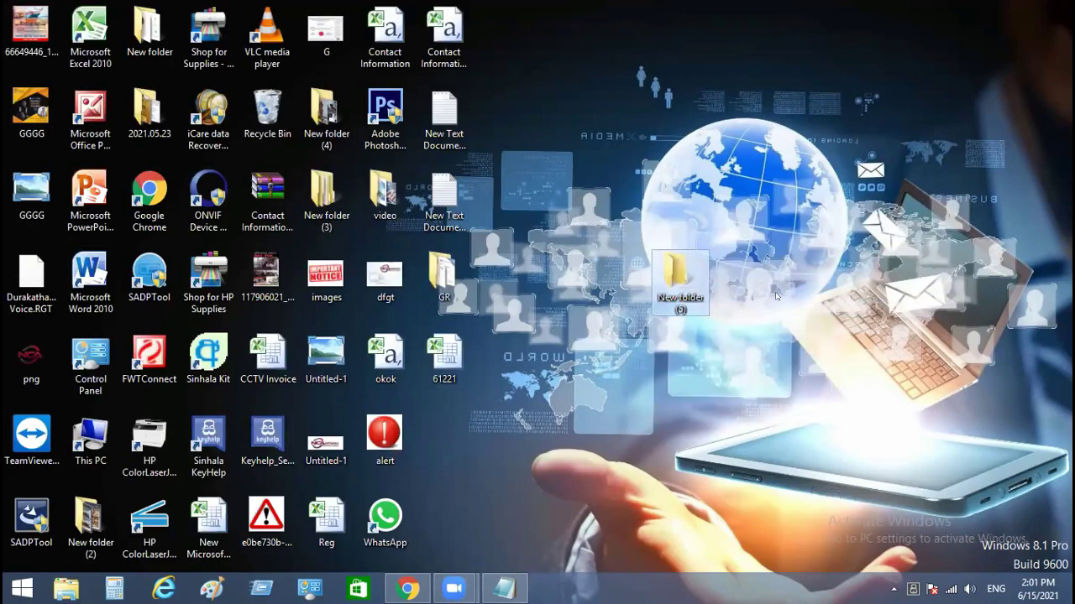
left_click(663, 284)
key("Delete")
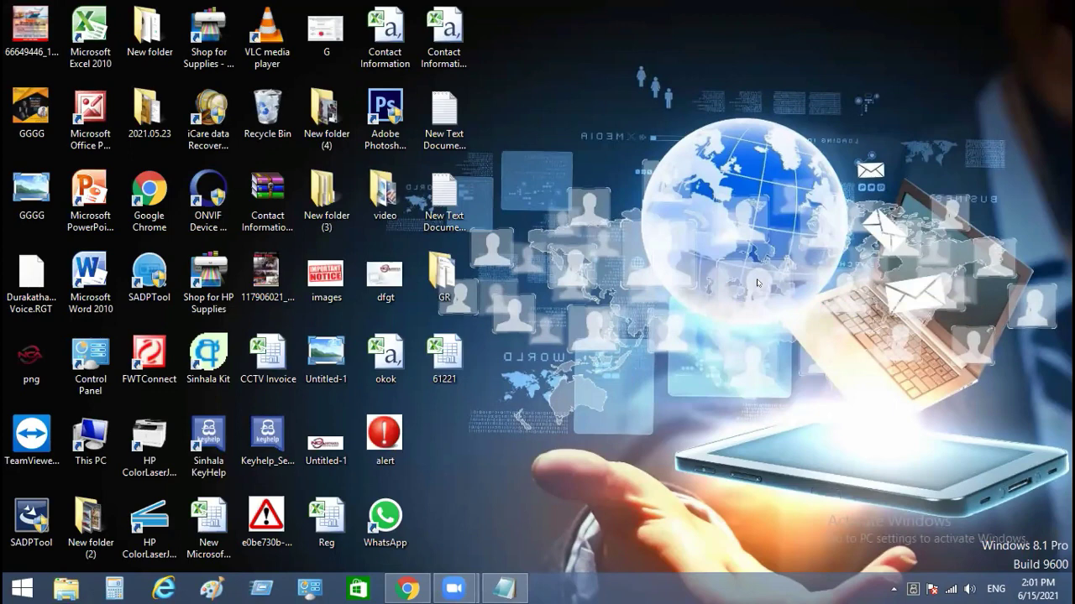
- Turn the Show desktop icons option off and back on again
right_click(685, 290)
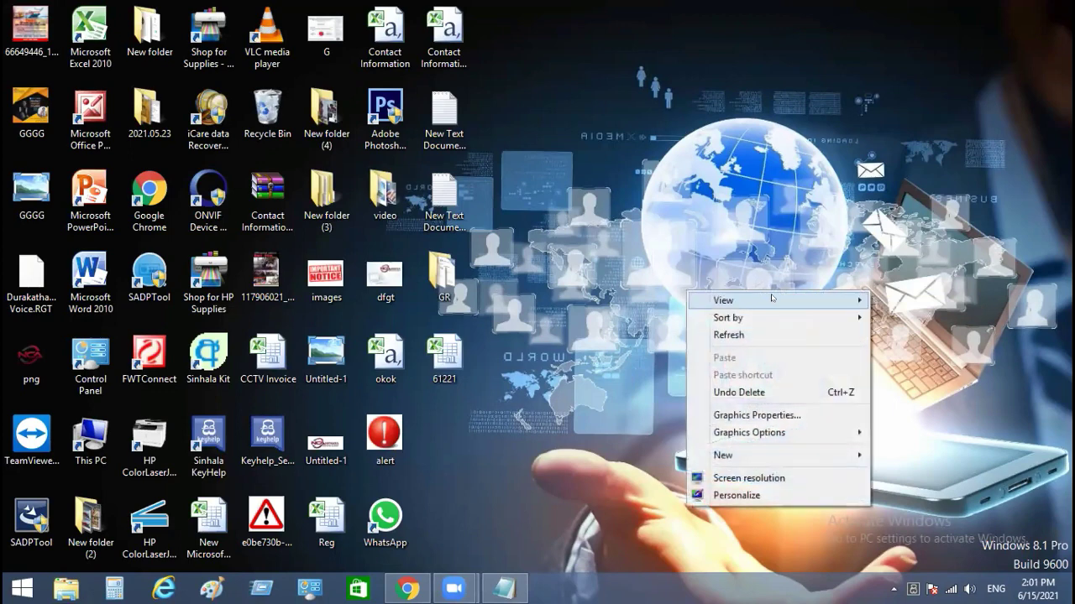
mouse_move(789, 300)
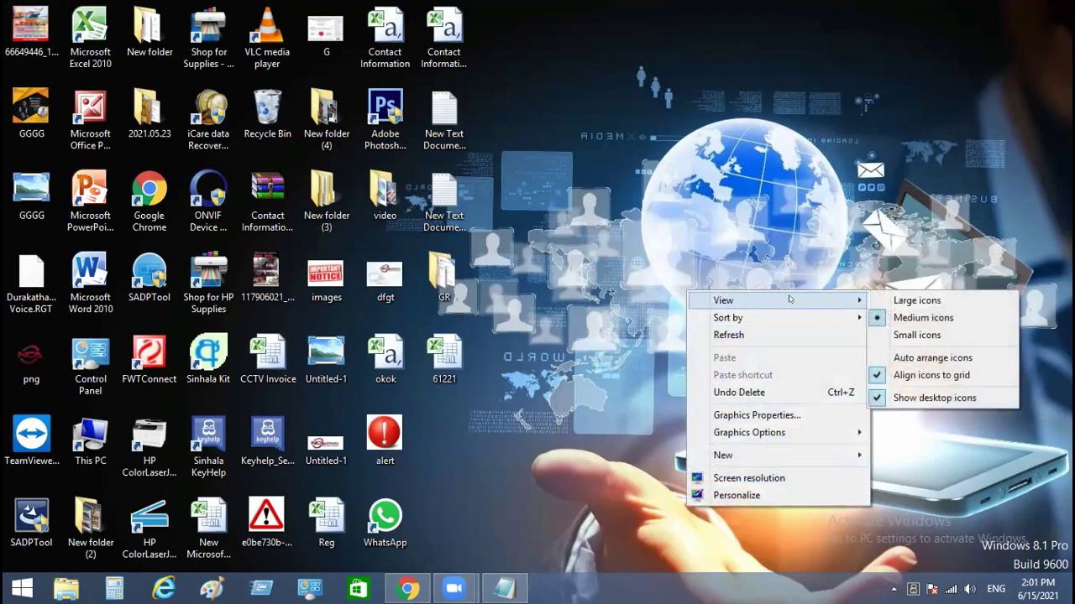
left_click(949, 399)
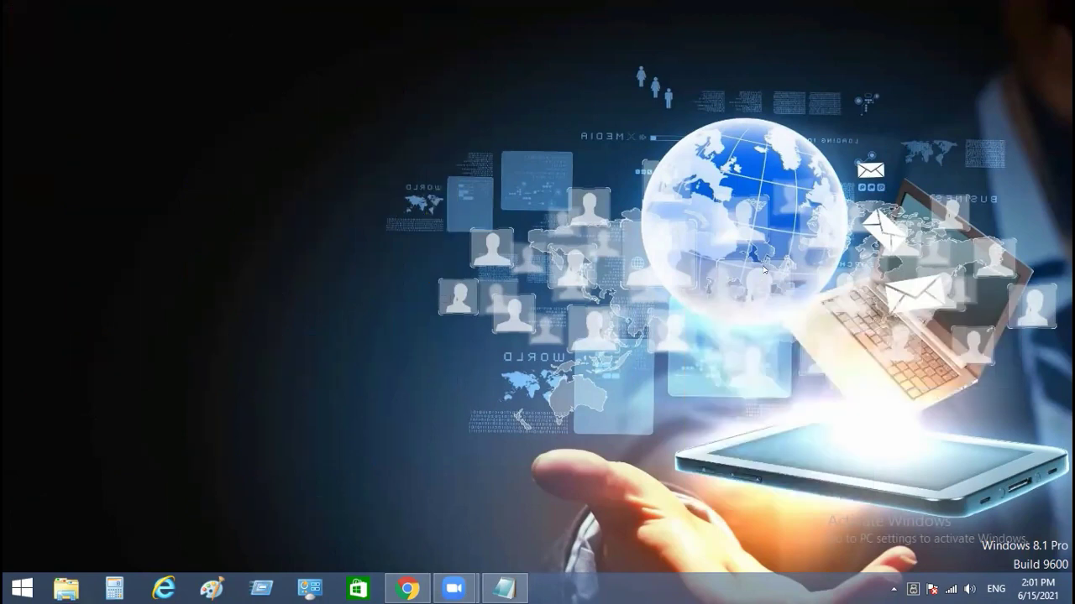
right_click(754, 271)
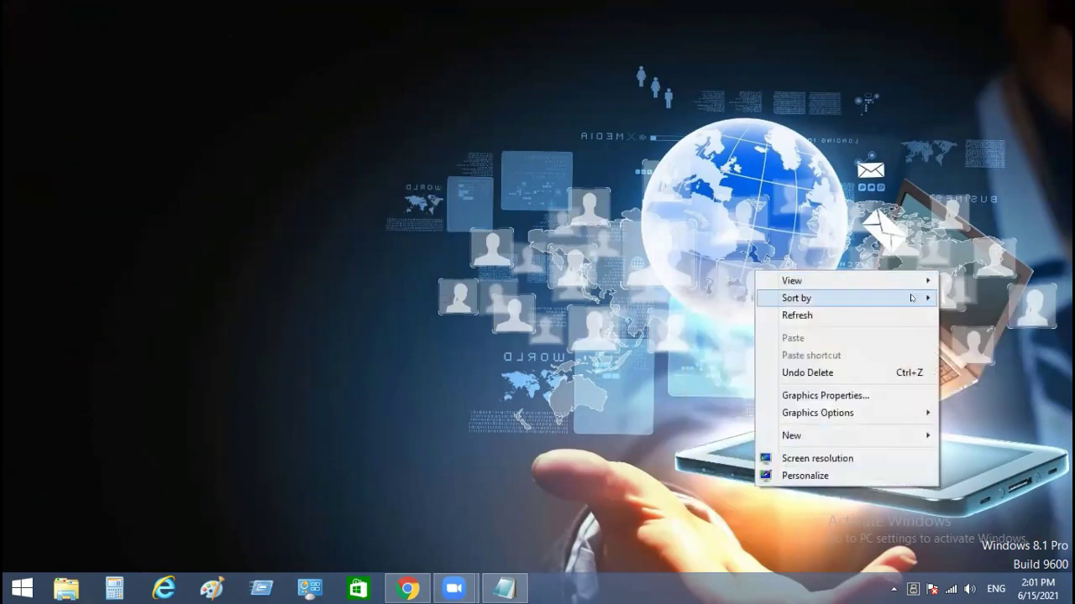
mouse_move(911, 298)
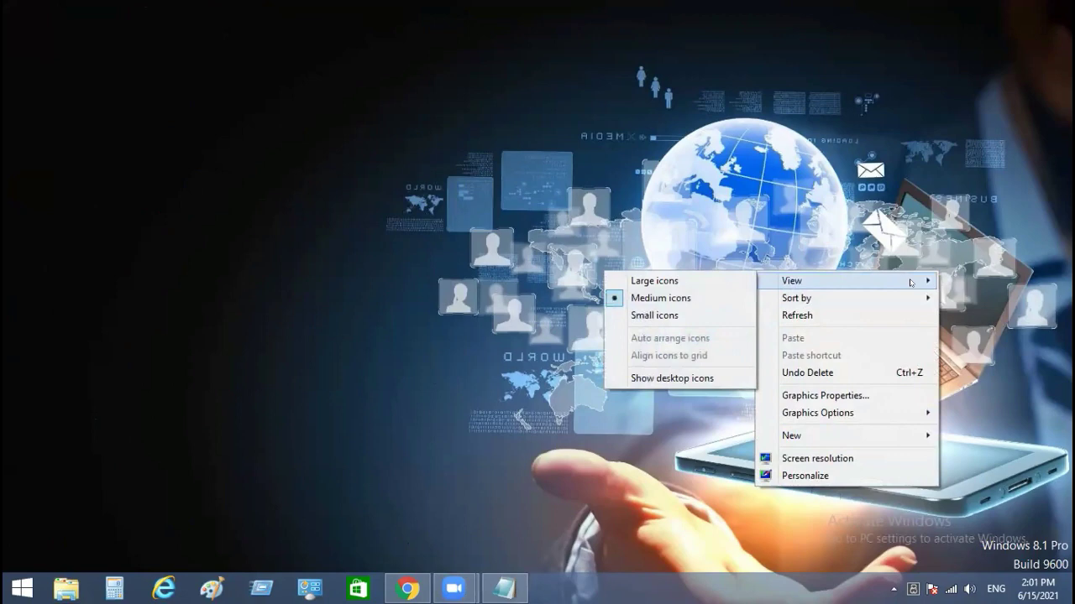
left_click(700, 376)
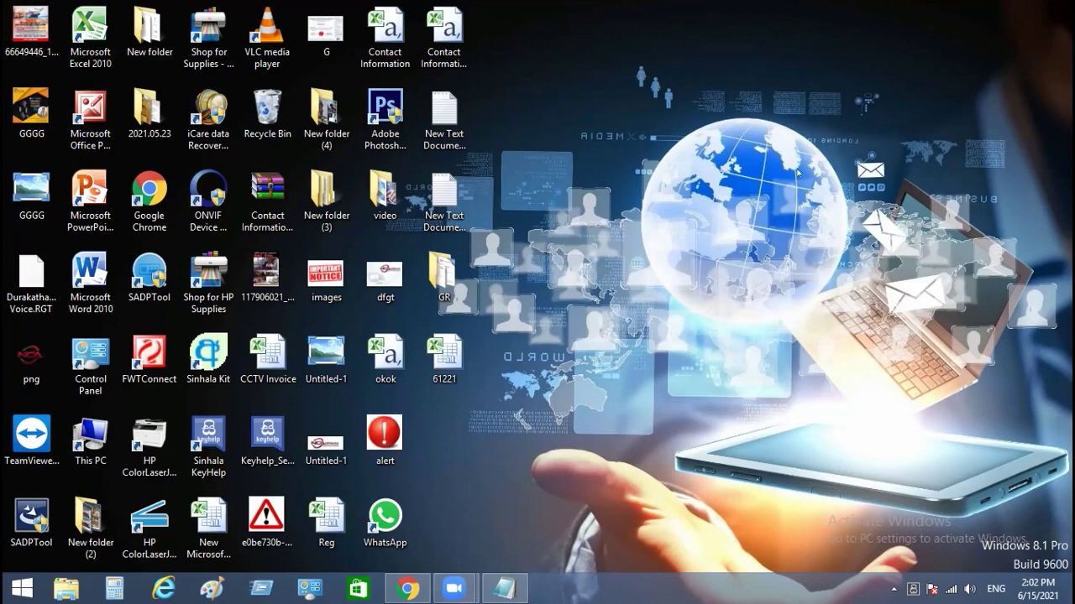
- Create a new folder on the desktop with its default name and move it into the first row of icons
right_click(523, 80)
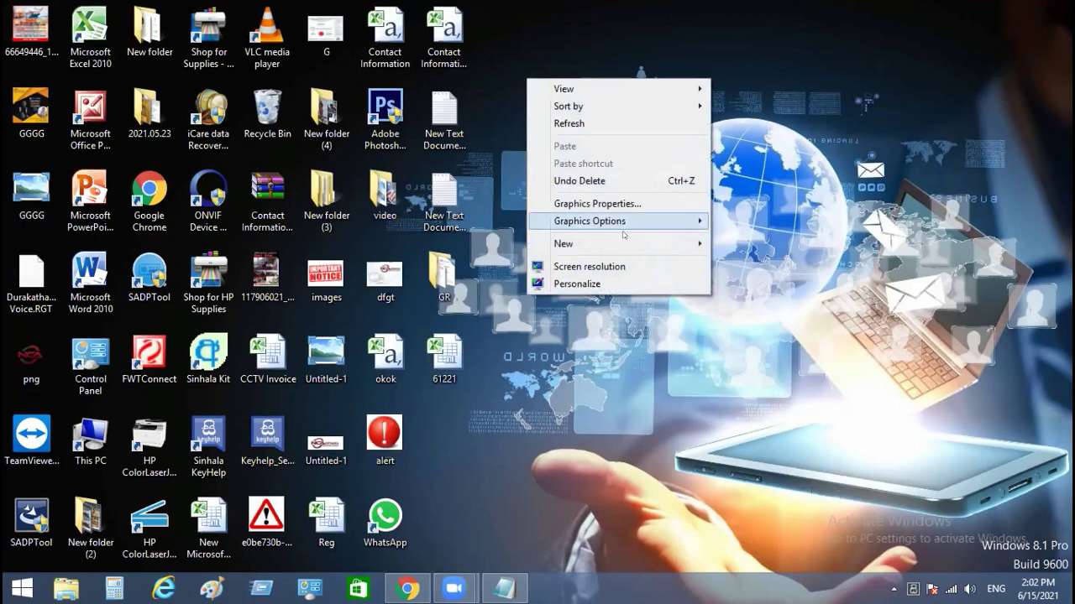
mouse_move(601, 245)
left_click(748, 243)
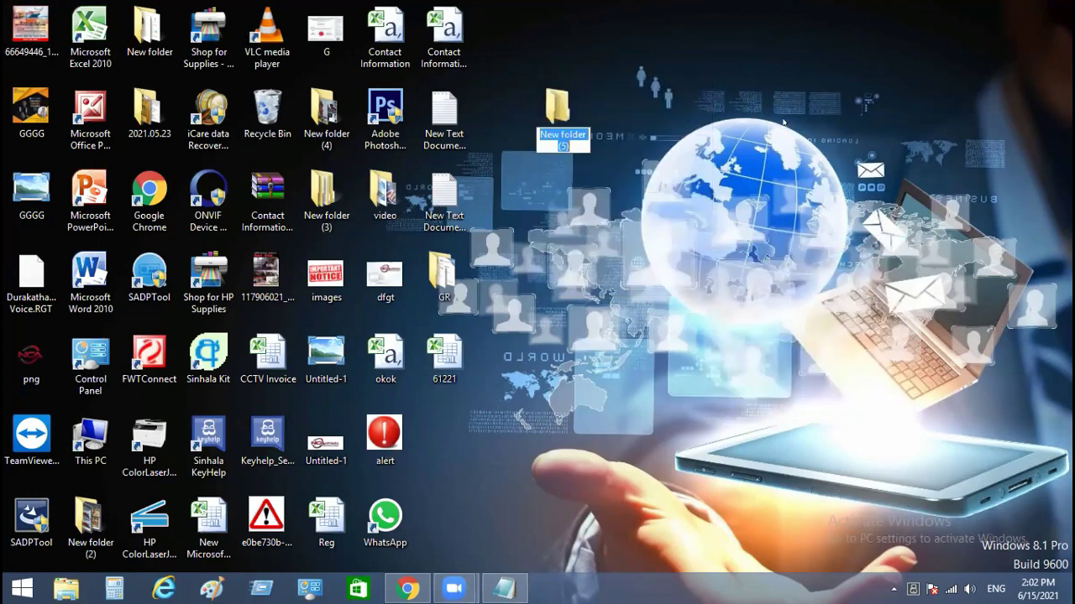
left_click_drag(550, 99, 547, 34)
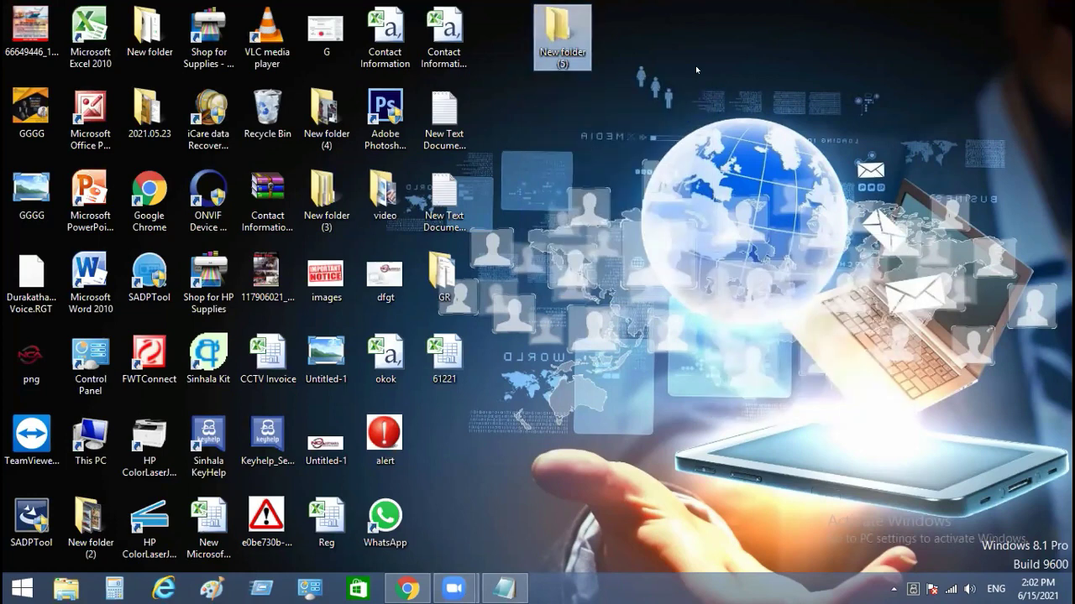
left_click(755, 122)
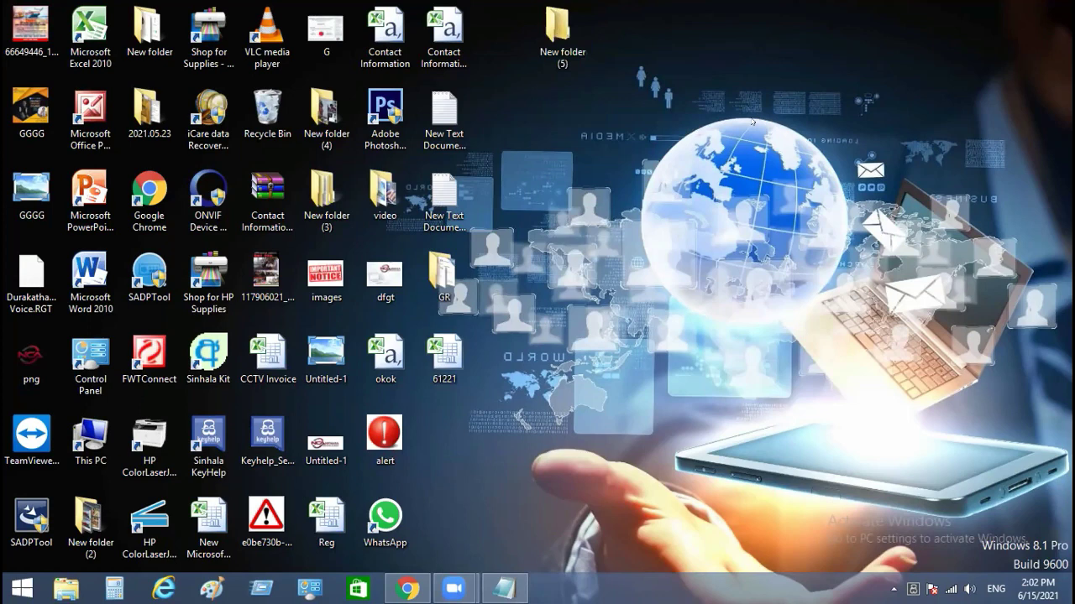
- Change the icon of New folder (5) to the networked-computers icon from SHELL32.dll through the folder's properties
left_click(548, 23)
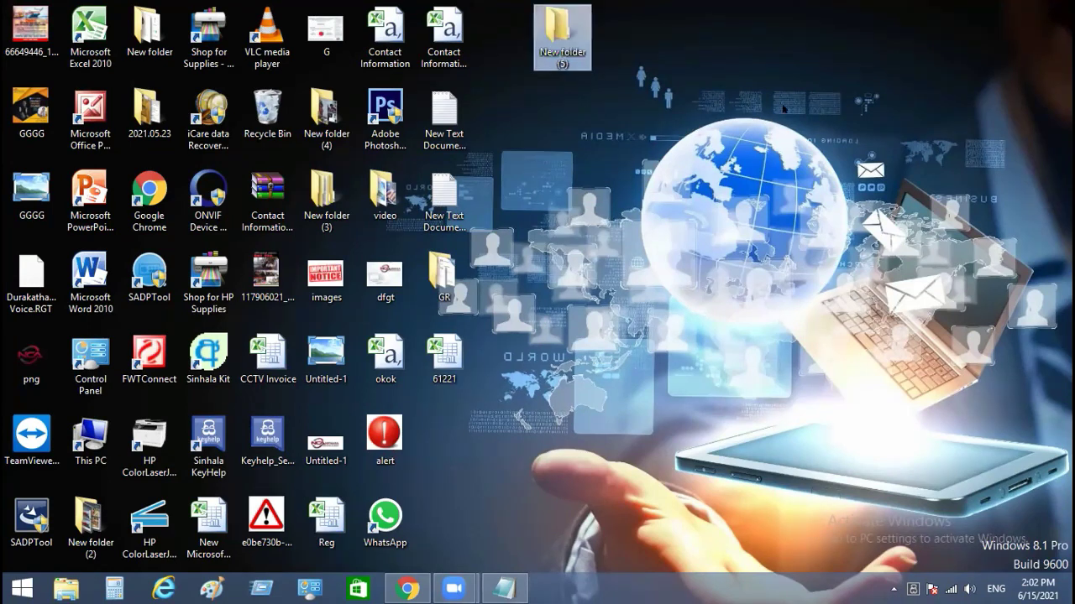
right_click(561, 34)
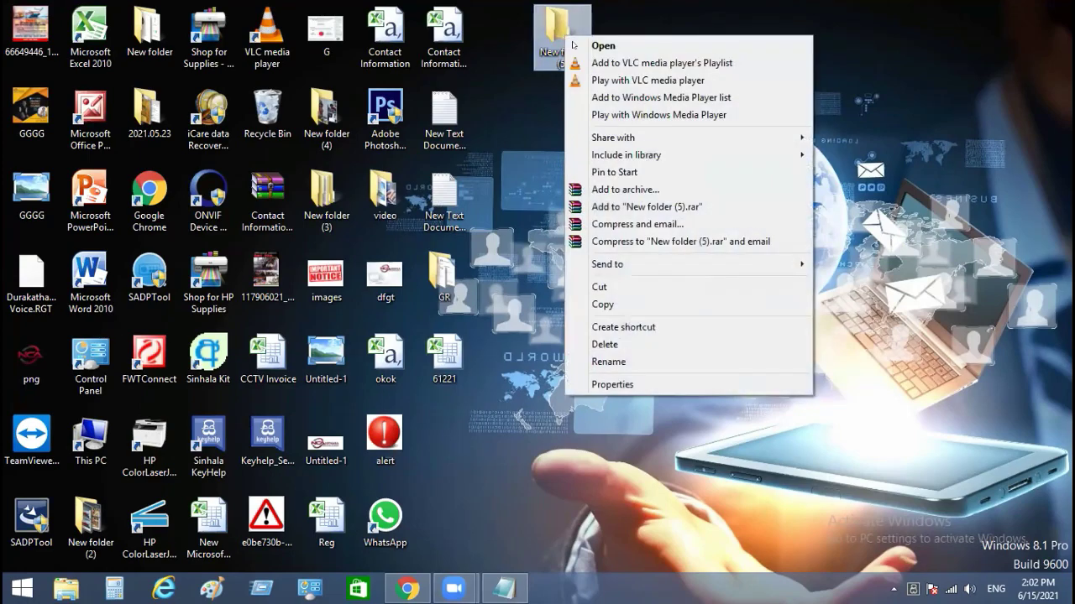
left_click(621, 385)
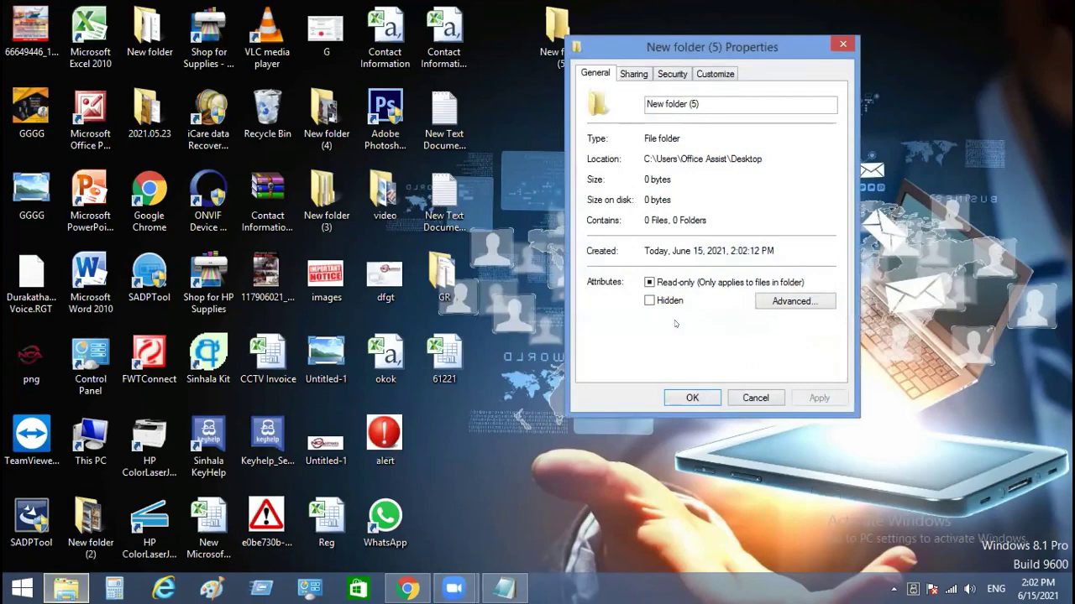
left_click(710, 73)
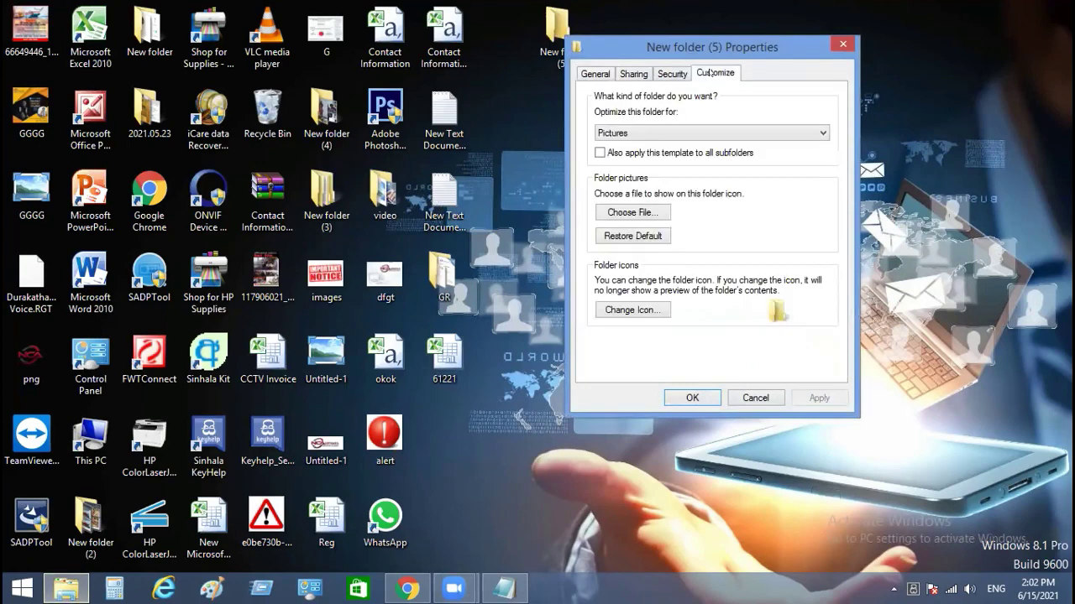
left_click(638, 309)
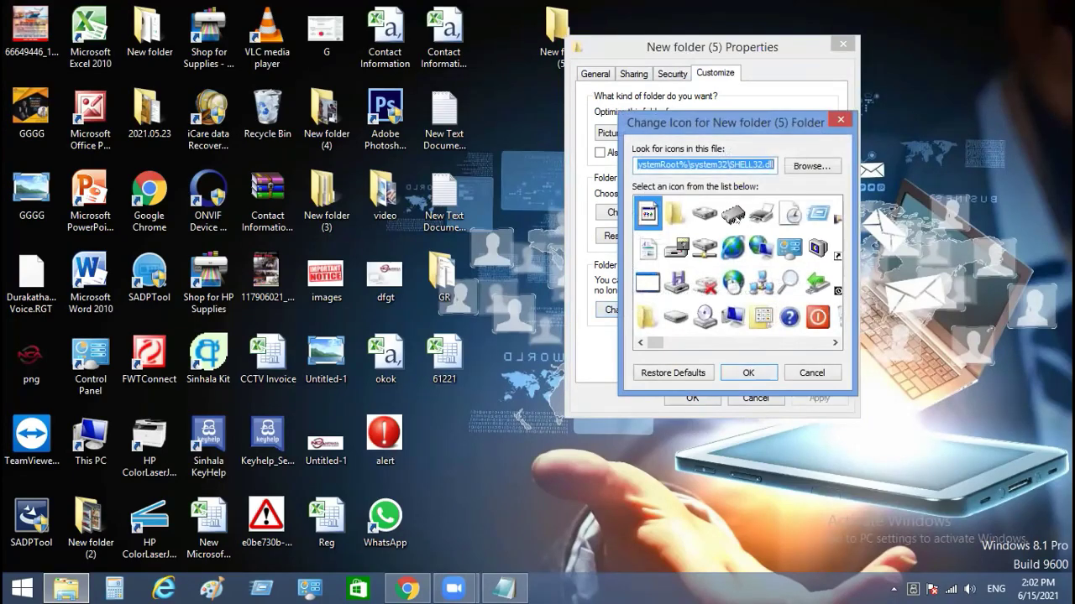
left_click(732, 246)
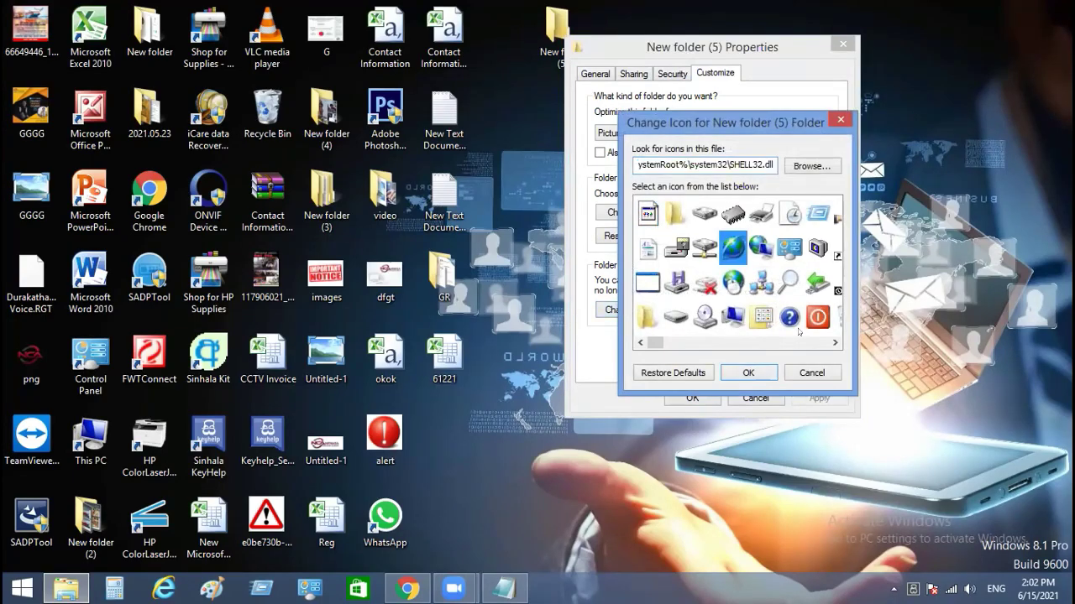
left_click(748, 373)
left_click(692, 398)
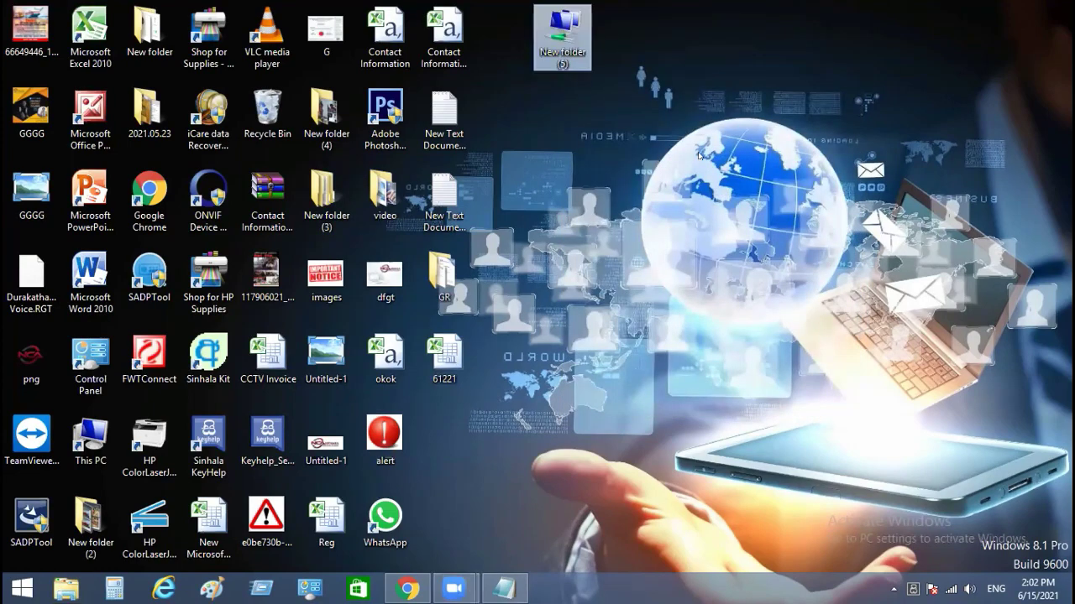
- Open the properties of New folder (5) again and bring up the icon choices for customizing it
right_click(562, 23)
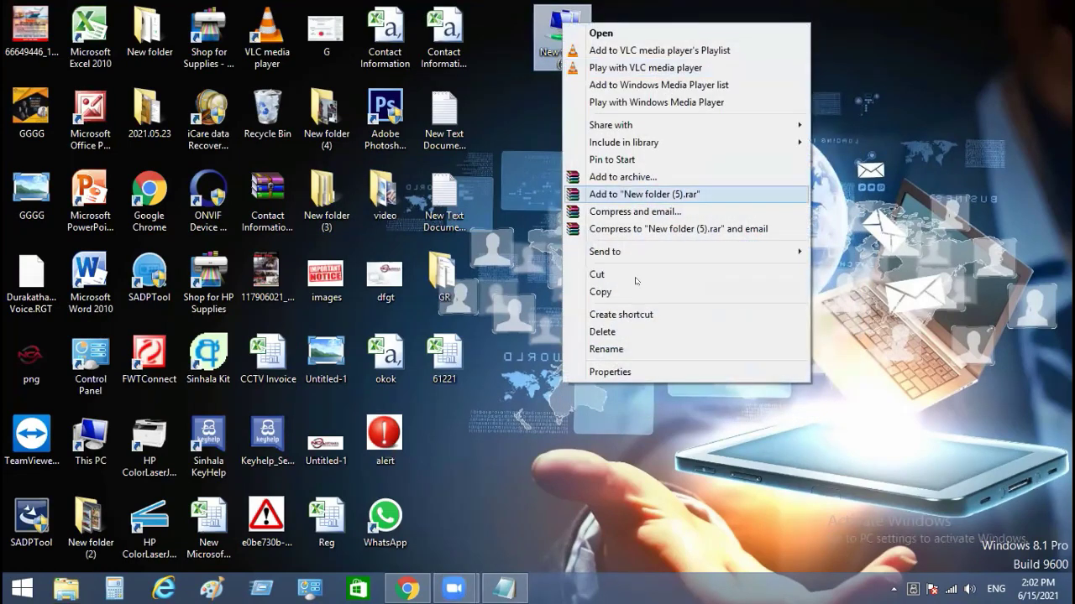
left_click(625, 371)
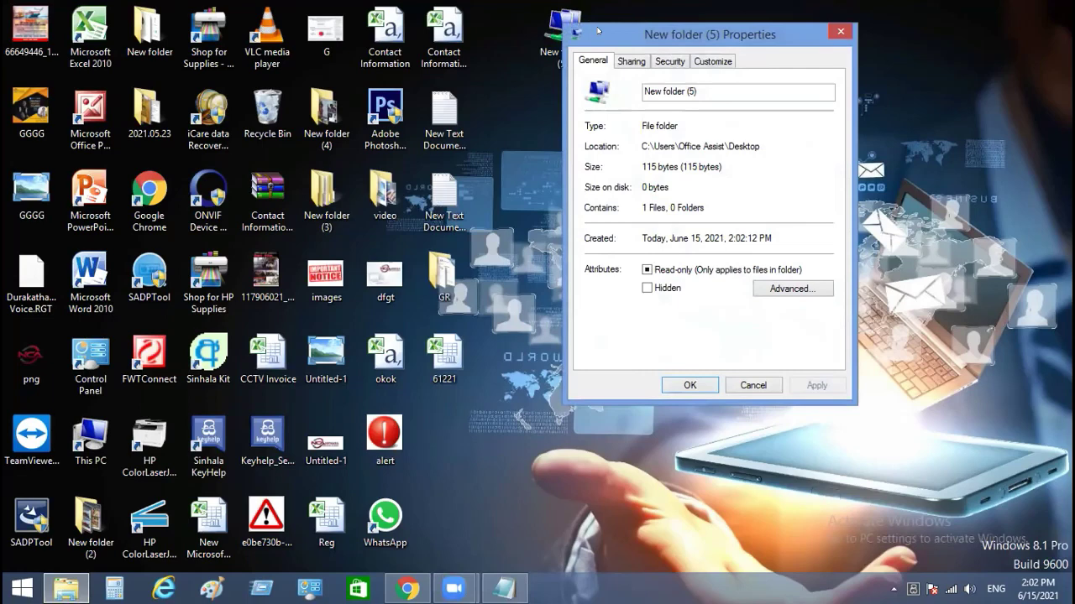
left_click_drag(598, 32, 751, 61)
left_click(860, 91)
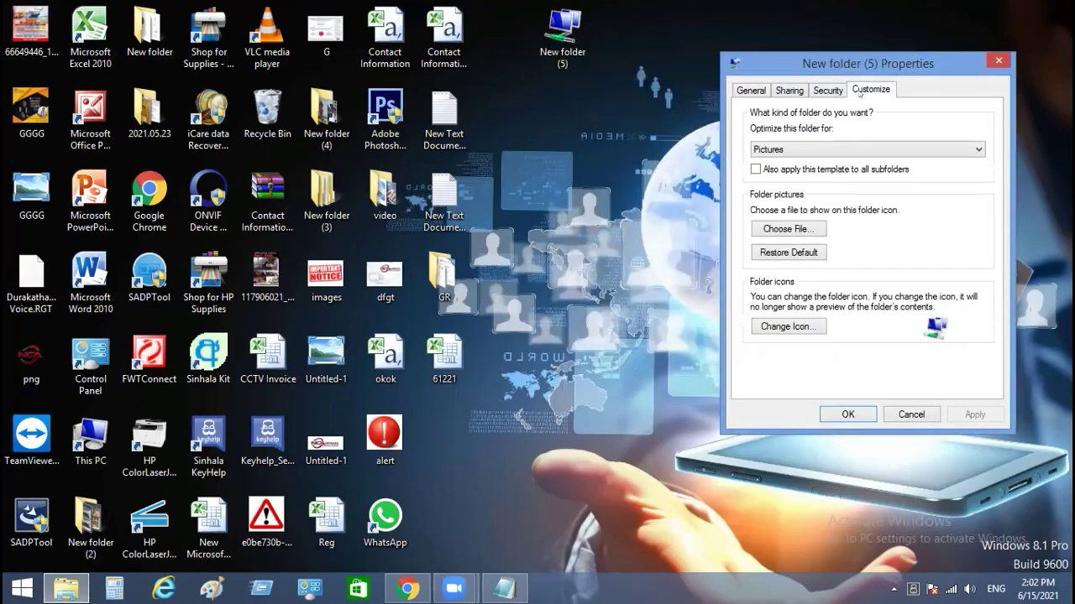
left_click(787, 327)
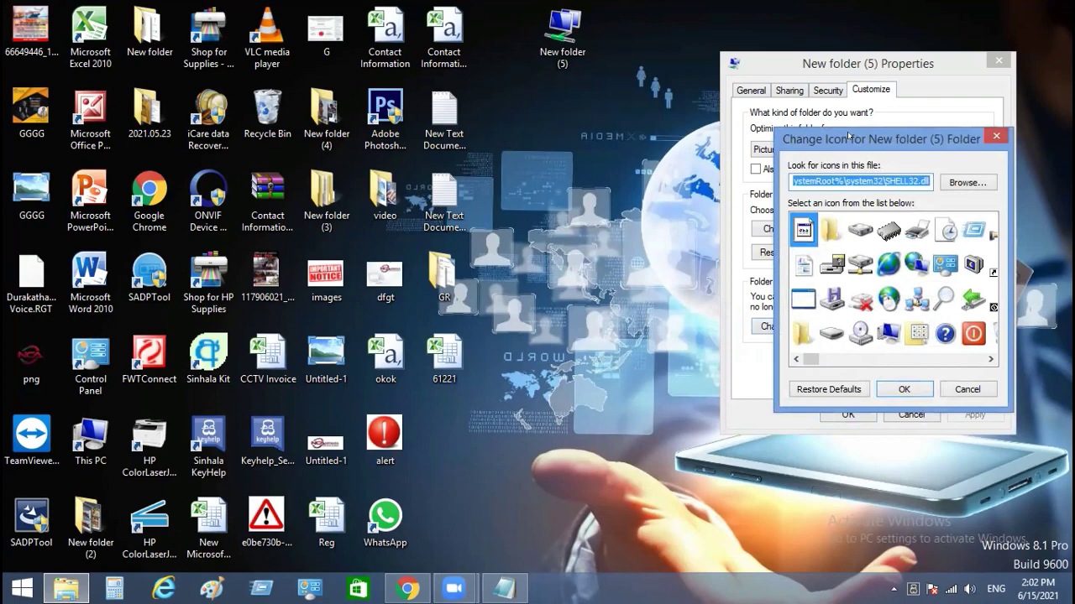
- Assign a blank, invisible icon from SHELL32.dll to New folder (5) and accept the folder properties
left_click_drag(848, 134, 618, 109)
left_click_drag(574, 335, 602, 334)
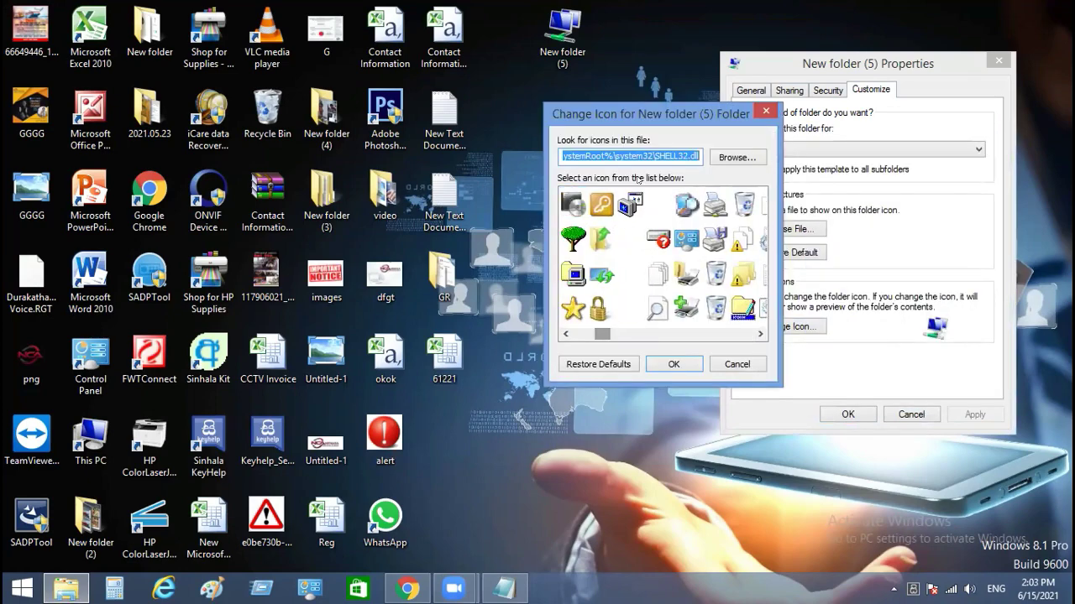
left_click(625, 243)
left_click(628, 273)
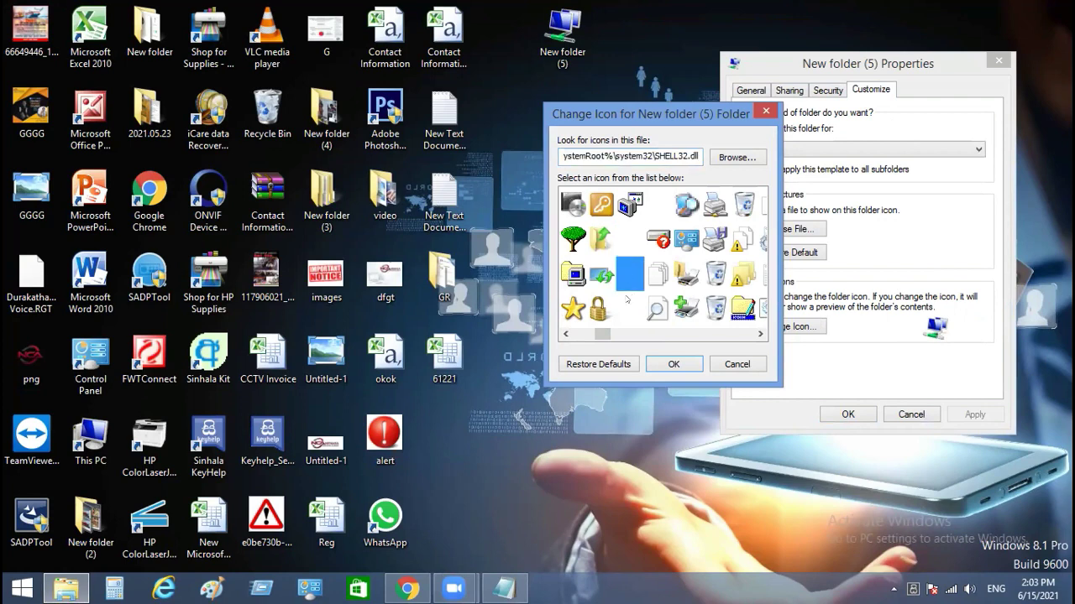
left_click(627, 304)
left_click(627, 269)
left_click(684, 361)
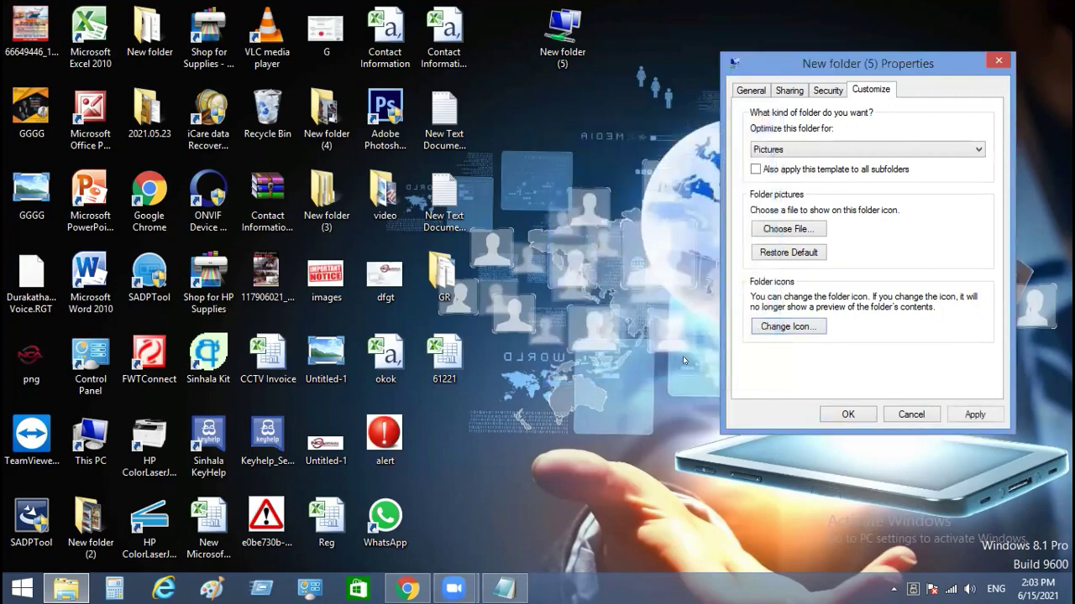
left_click(848, 414)
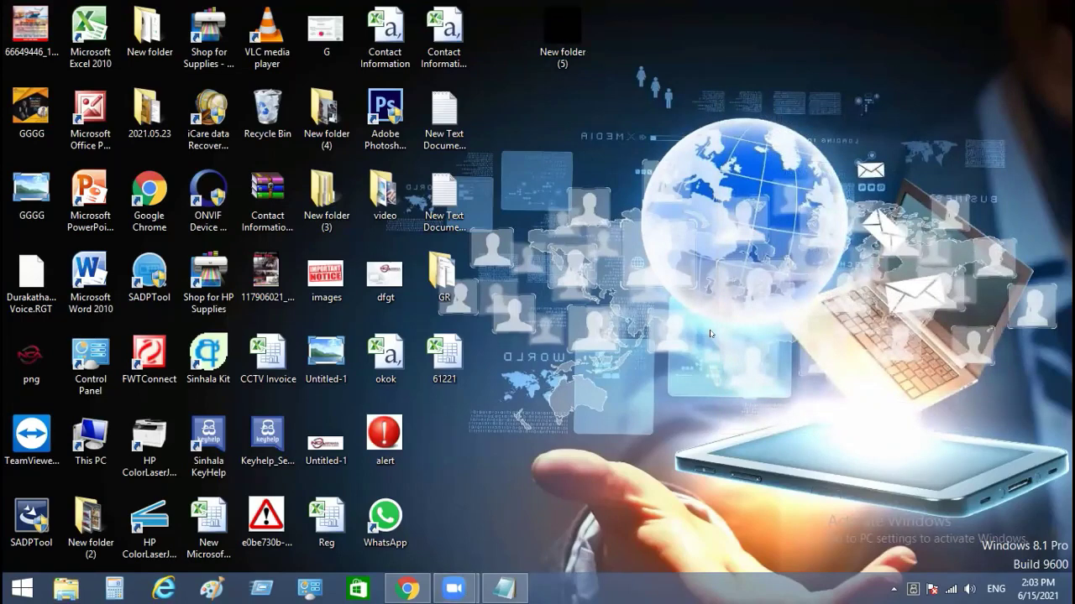
left_click_drag(578, 68, 520, 481)
right_click(578, 311)
left_click(646, 356)
left_click_drag(498, 419, 586, 78)
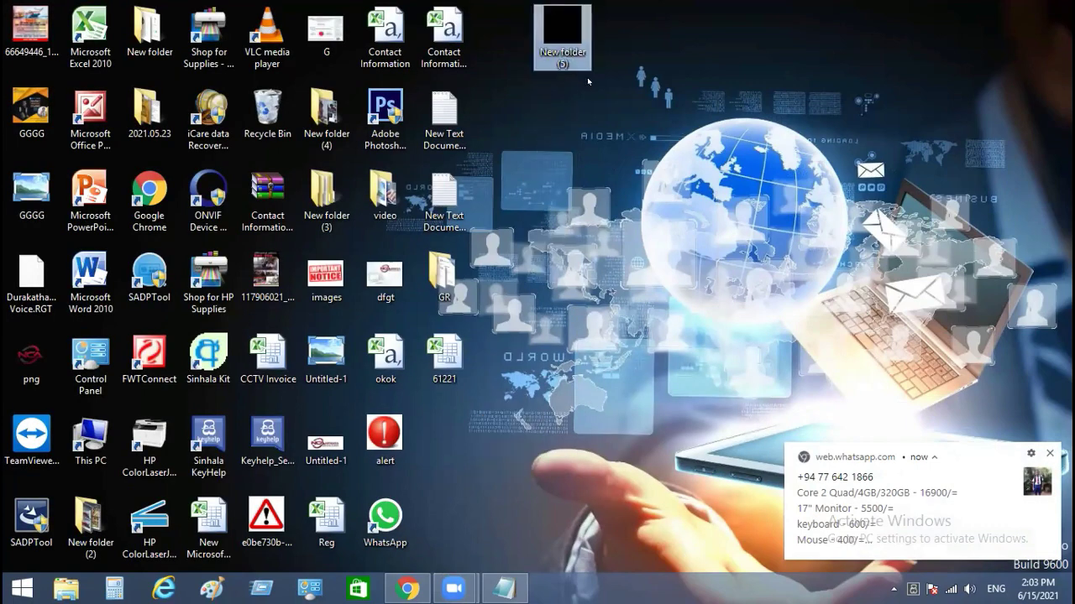
- Create another default-named folder on the desktop, move New folder (5) into it, and open the new folder
right_click(537, 191)
mouse_move(610, 349)
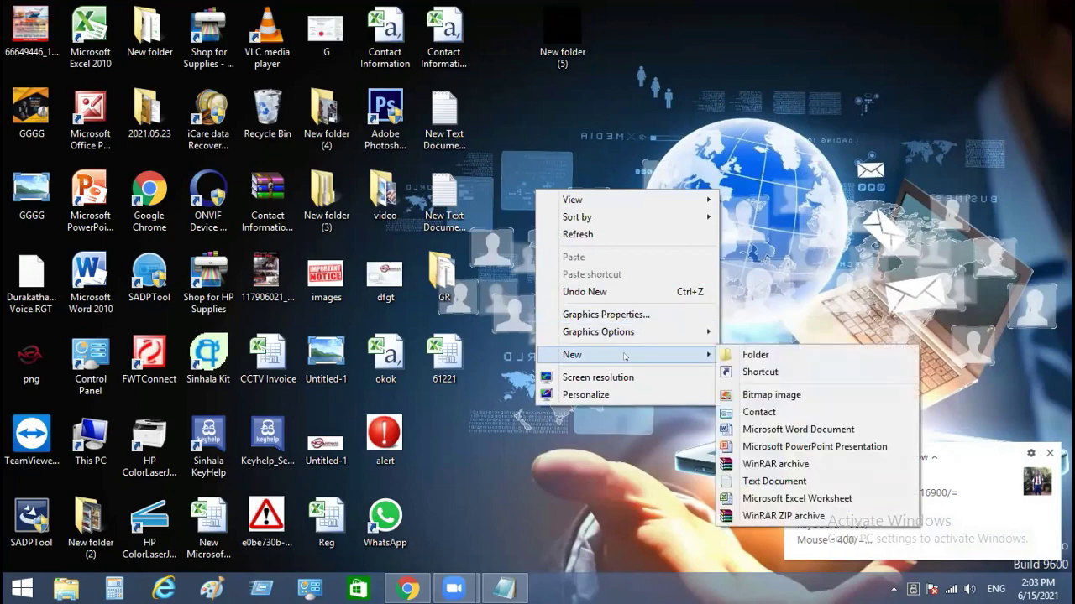
left_click(774, 356)
left_click_drag(572, 48, 556, 194)
double_click(556, 194)
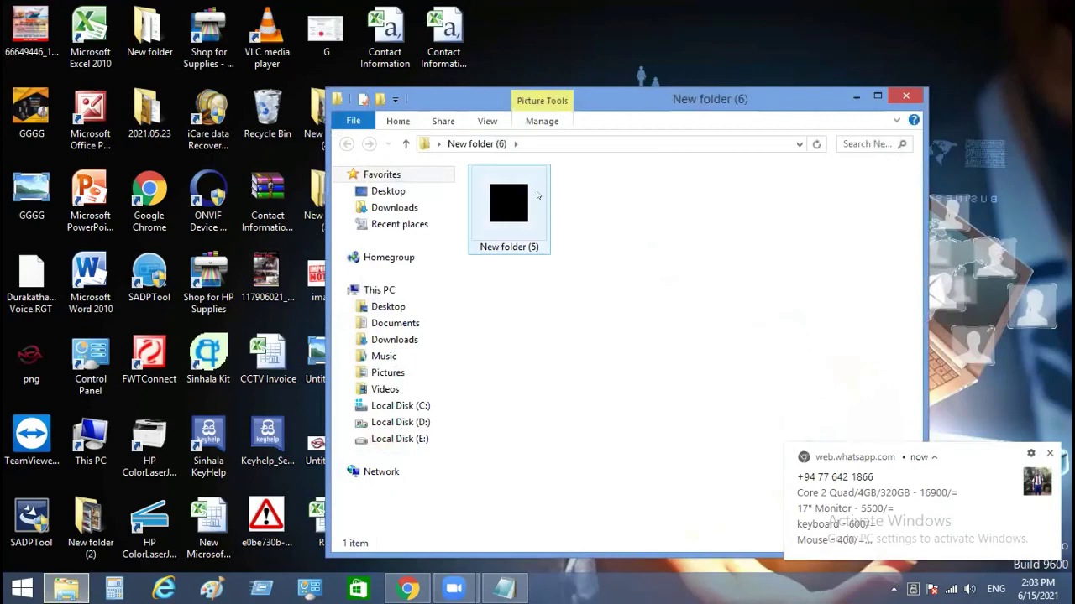
- Rename the blank-icon folder inside New folder (6) as nca, with the folder window moved aside
right_click(573, 242)
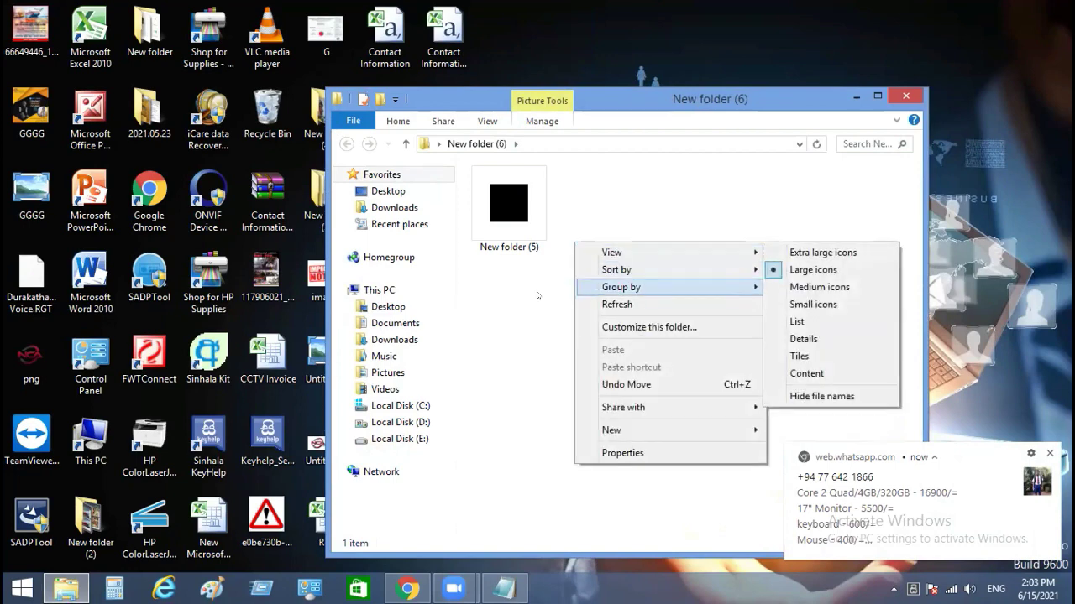
left_click(563, 235)
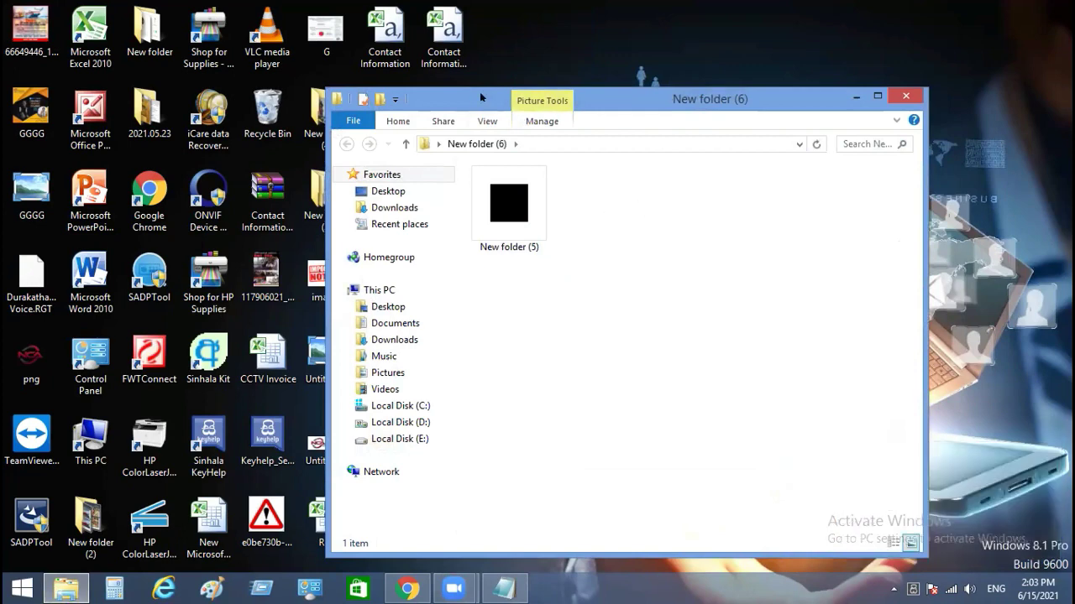
left_click_drag(463, 98, 731, 79)
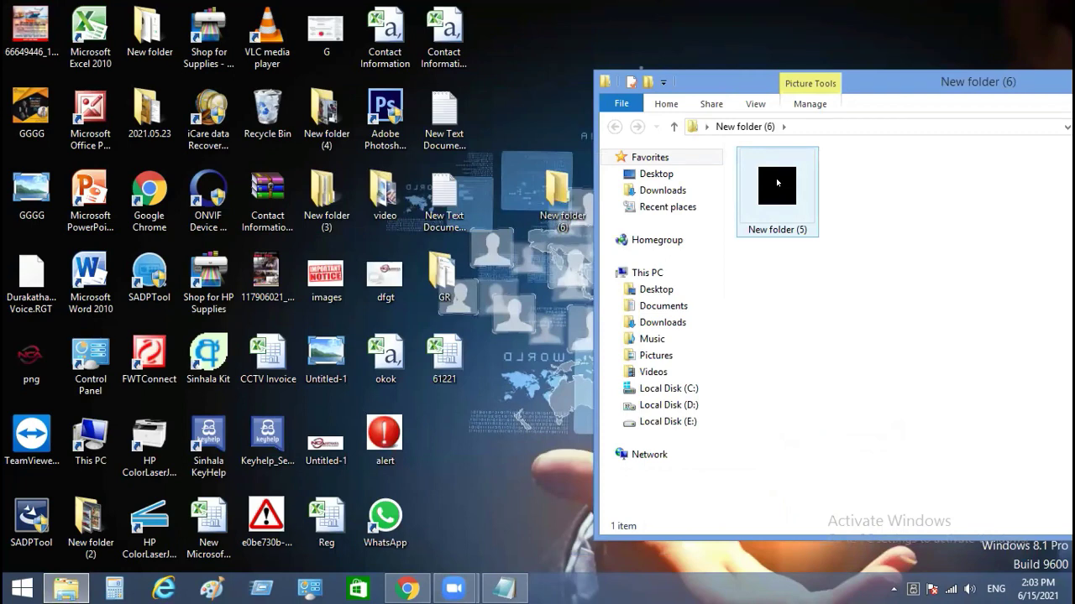
left_click(777, 229)
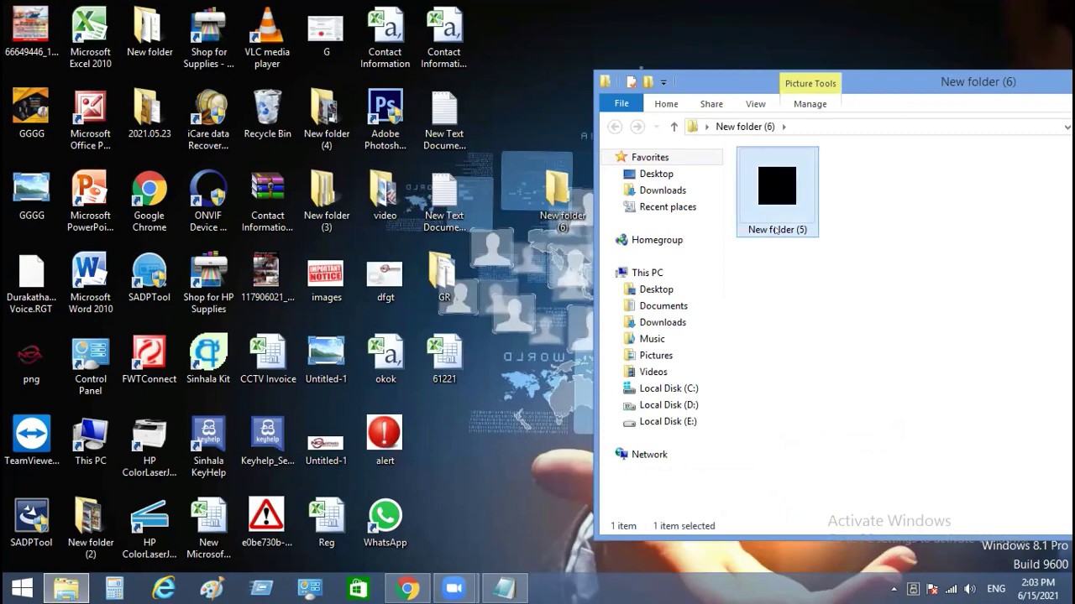
left_click(776, 229)
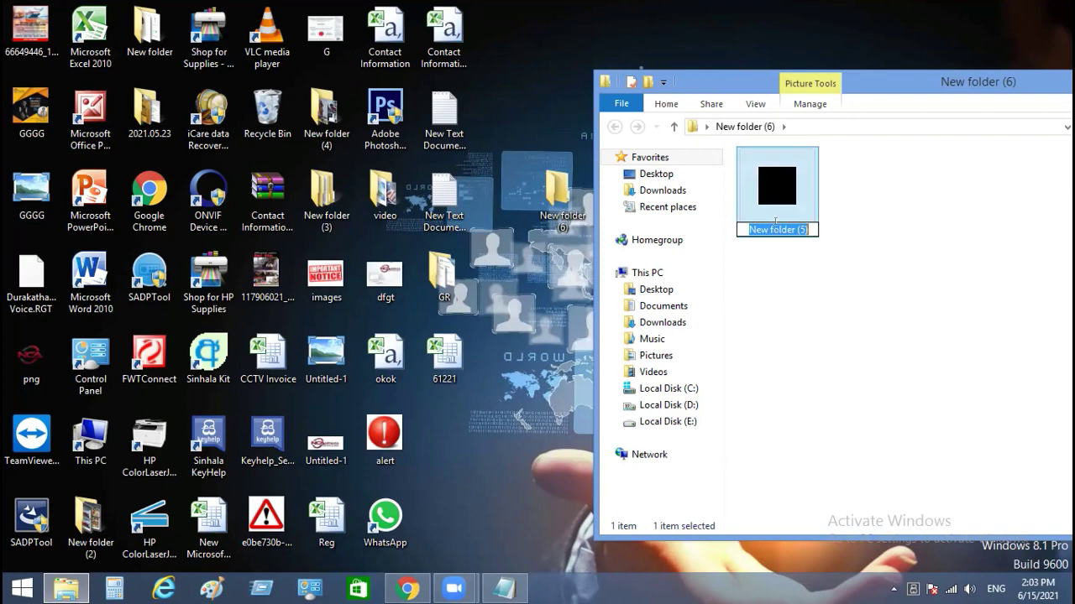
type("nca")
key("Return")
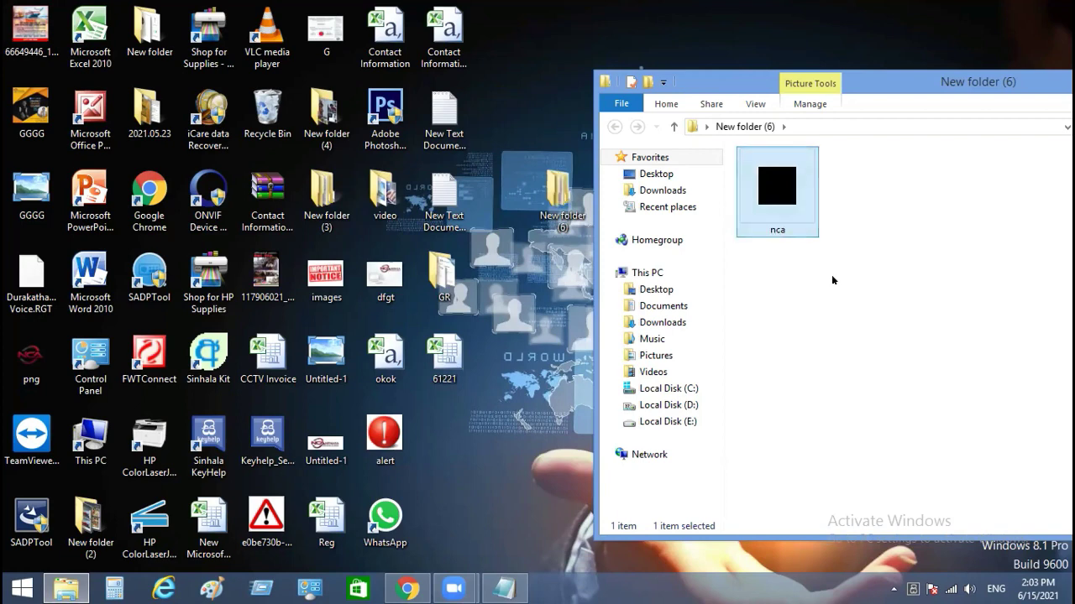
- Move the nca folder out to the empty desktop spot below 61221 and close the New folder (6) window
left_click(835, 281)
left_click(383, 409)
left_click_drag(777, 189, 449, 431)
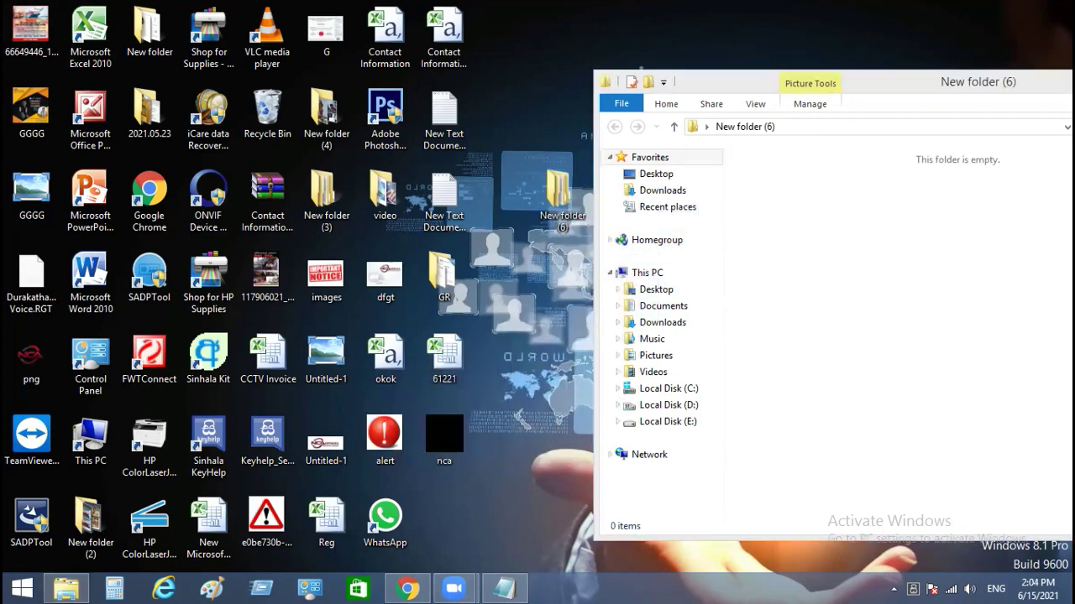
left_click_drag(1040, 84, 816, 128)
left_click(962, 120)
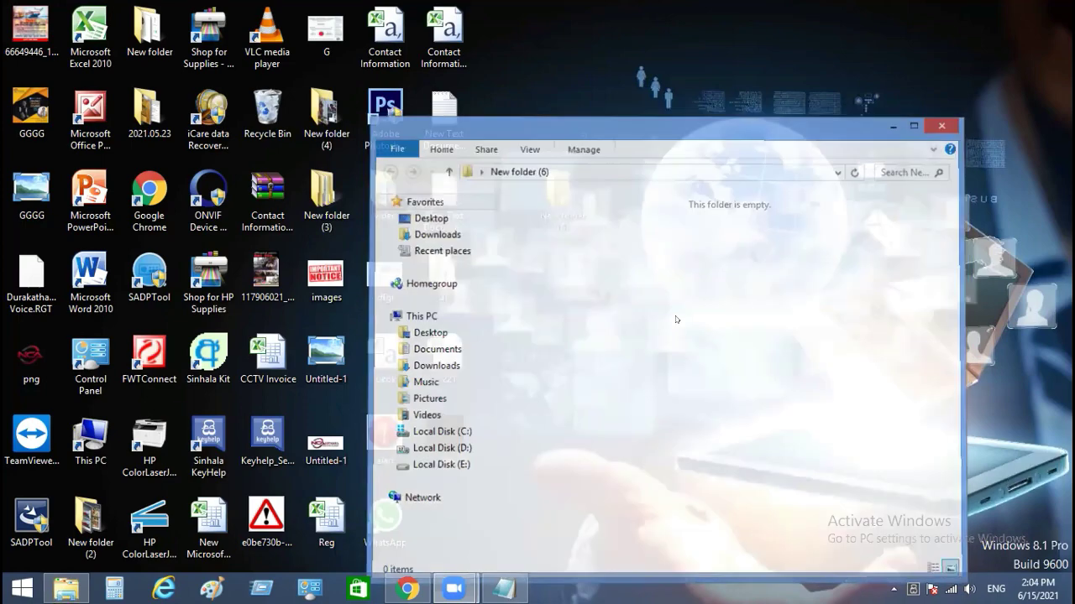
- Open the nca folder from the desktop, close its window, and delete the folder
double_click(436, 446)
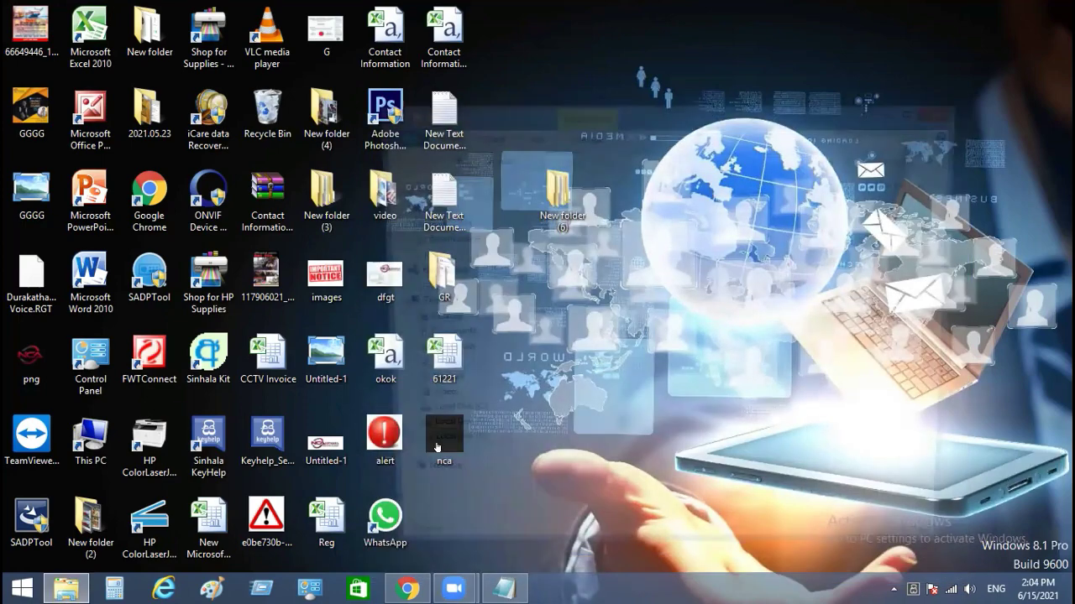
left_click(947, 110)
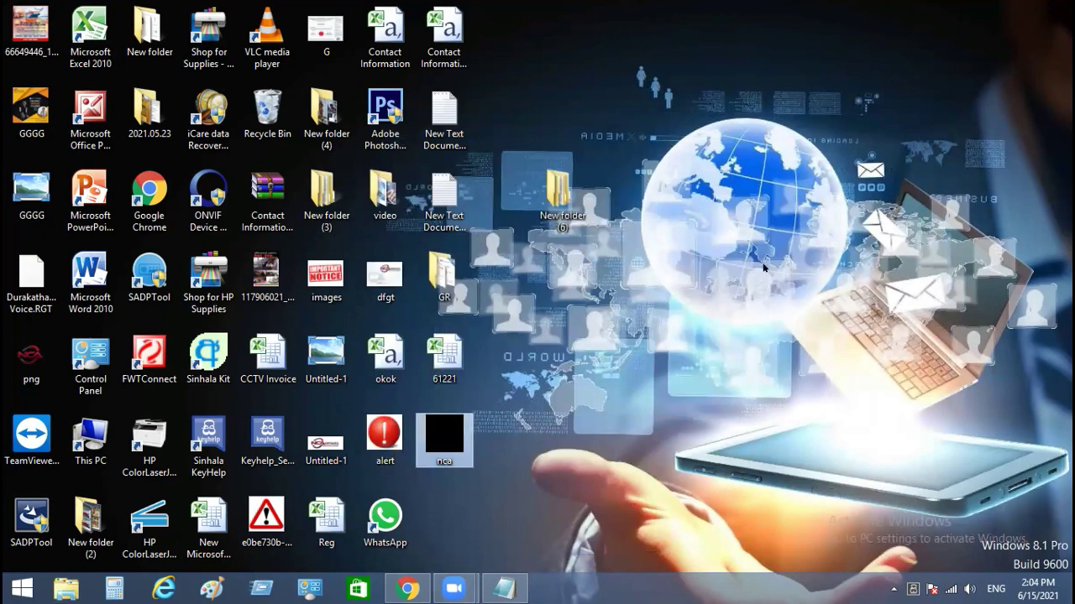
key("Delete")
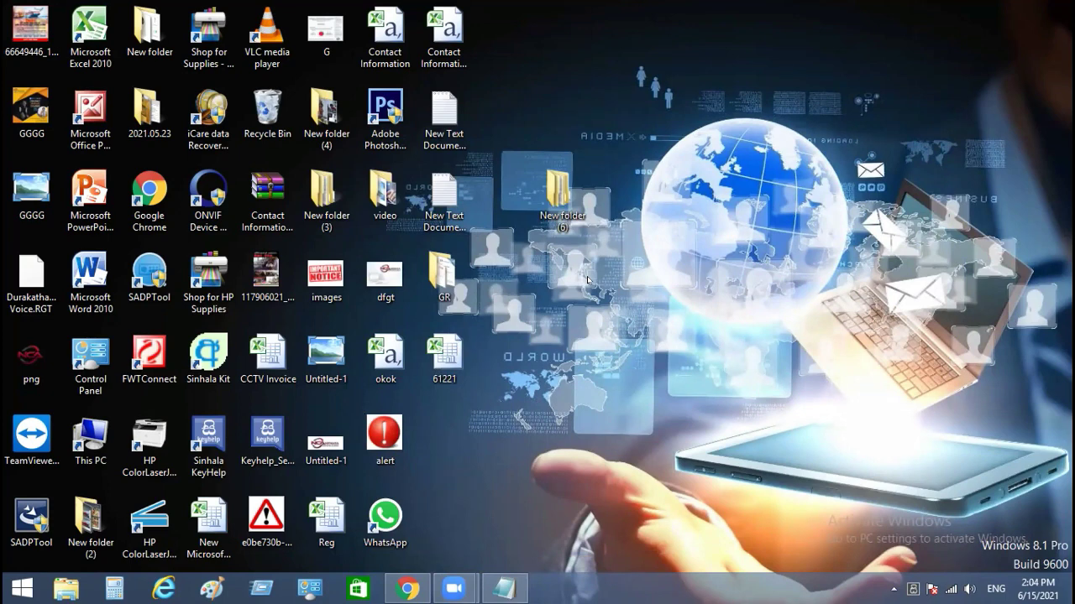
- Move New folder (6) to the spot below 61221, then create a default-named folder and place it in the first row
left_click_drag(561, 199, 424, 433)
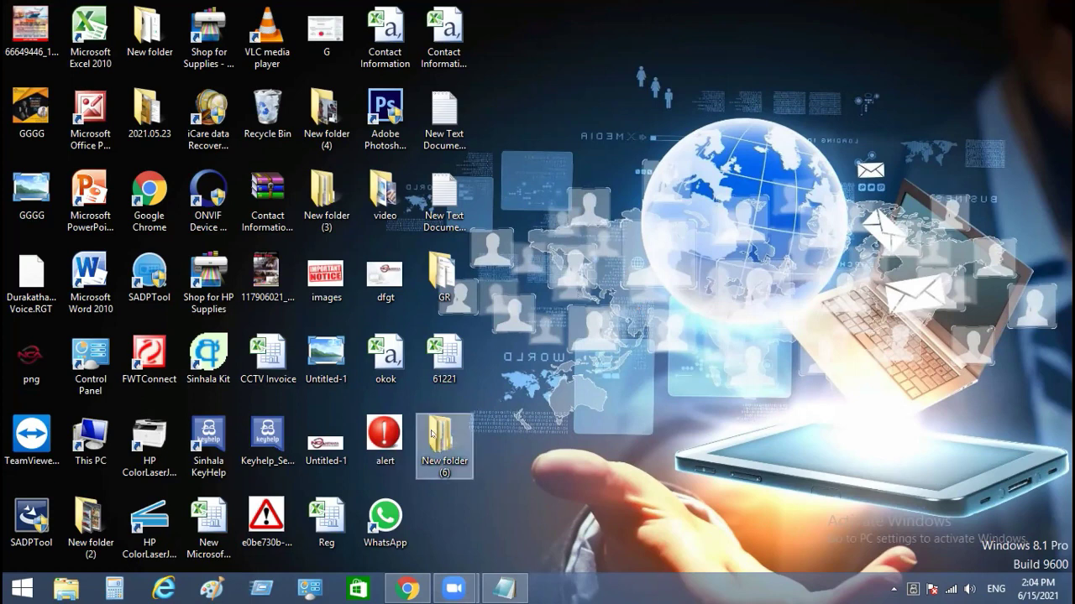
key("ctrl+shift+n")
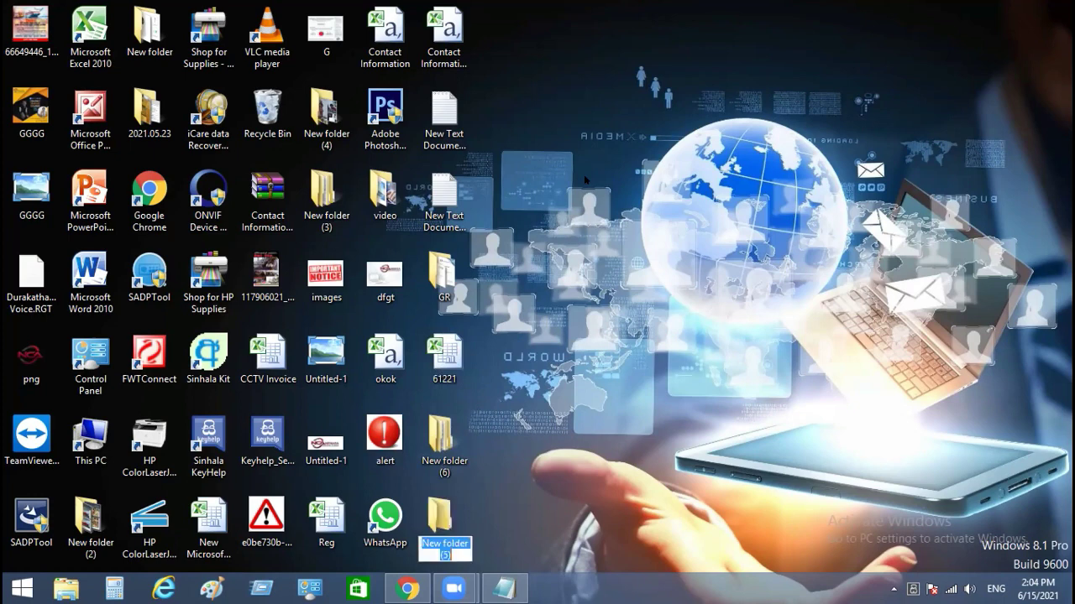
key("Return")
left_click_drag(457, 498, 508, 33)
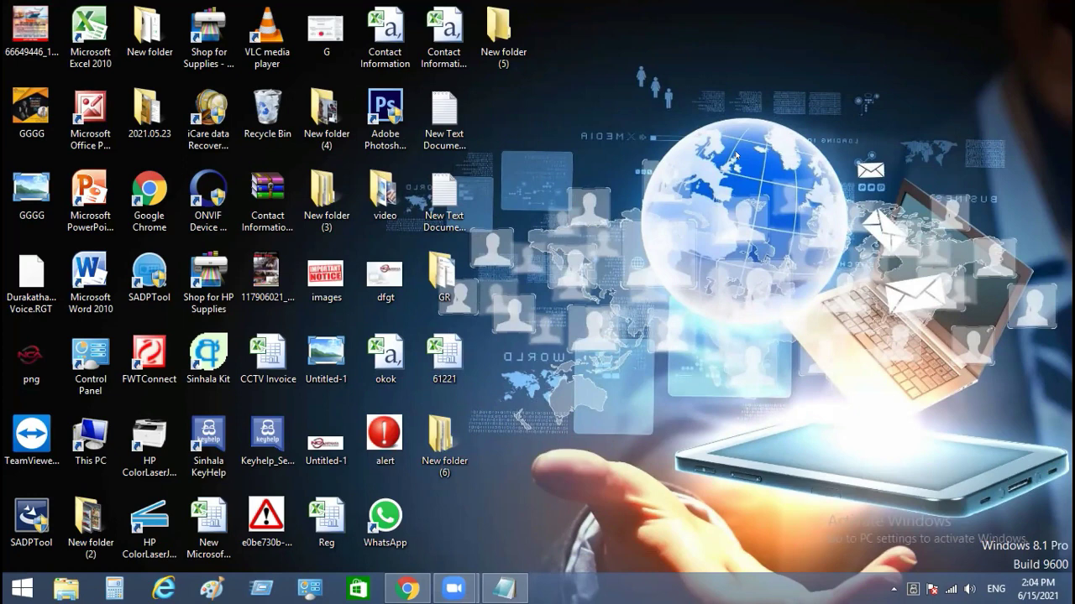
- Create three more folders on the desktop in quick succession, keeping their default names
key("ctrl+shift+n")
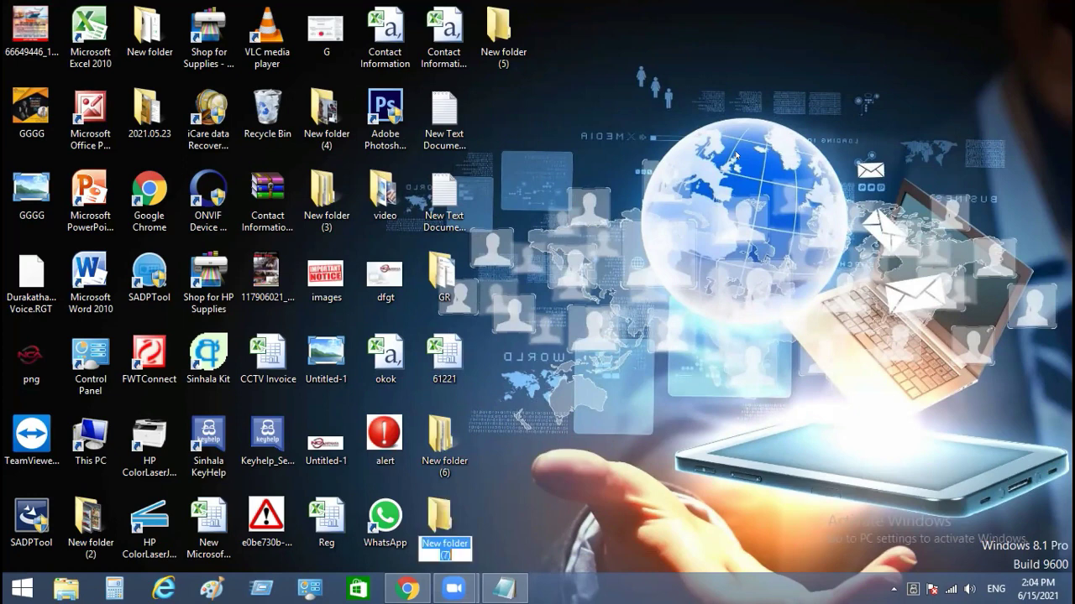
key("Return")
key("ctrl+shift+n")
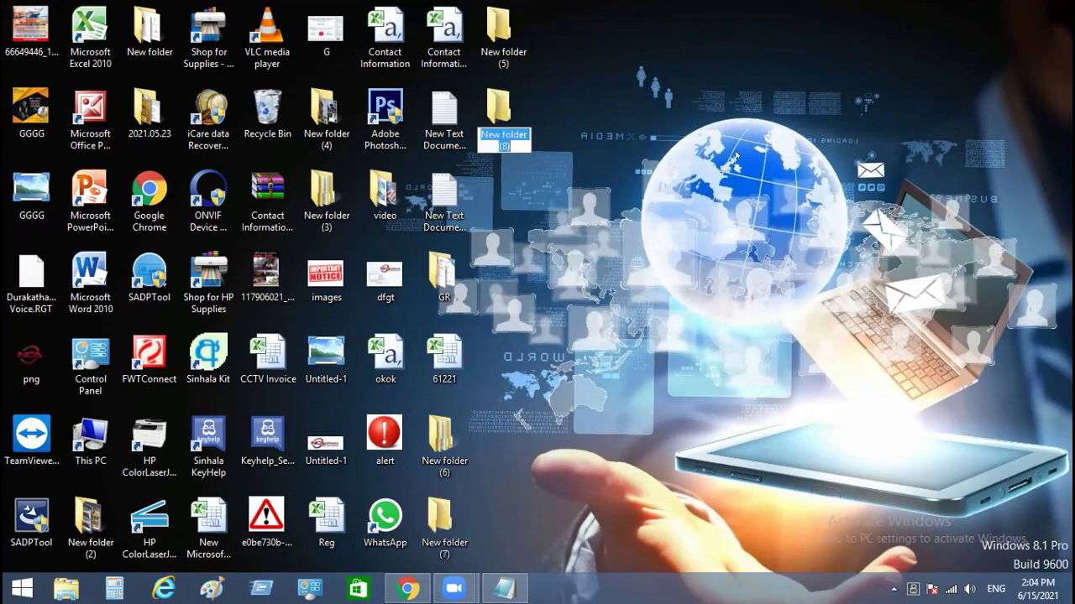
key("Return")
key("ctrl+shift+n")
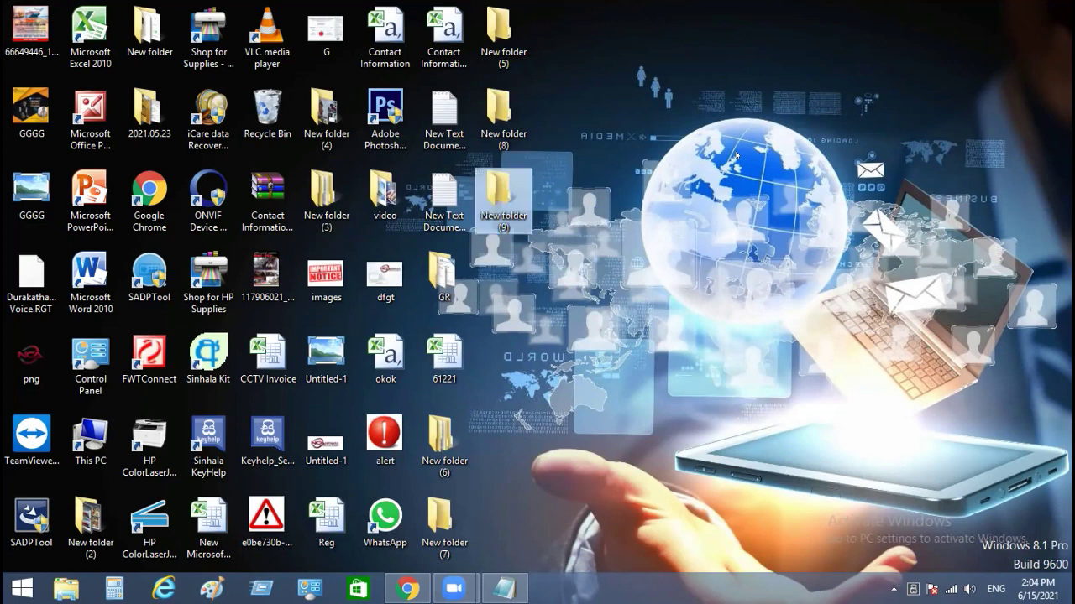
- Create nine more folders on the desktop one after another, accepting the default name for each
key("ctrl+shift+n")
key("Return")
key("ctrl+shift+n")
key("Return")
key("ctrl+shift+n")
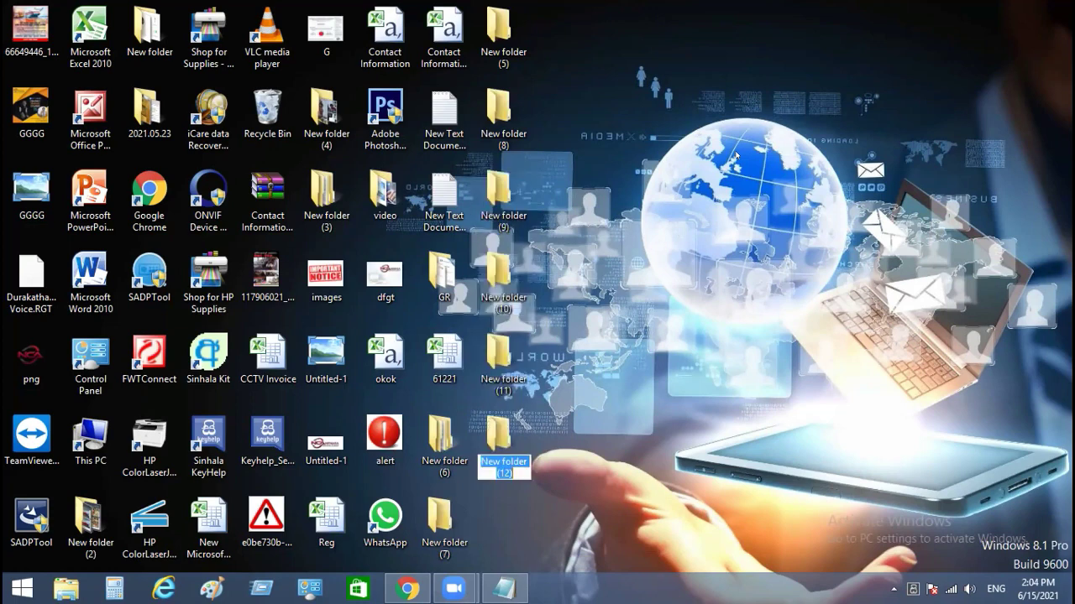
key("Return")
key("ctrl+shift+n")
key("Return")
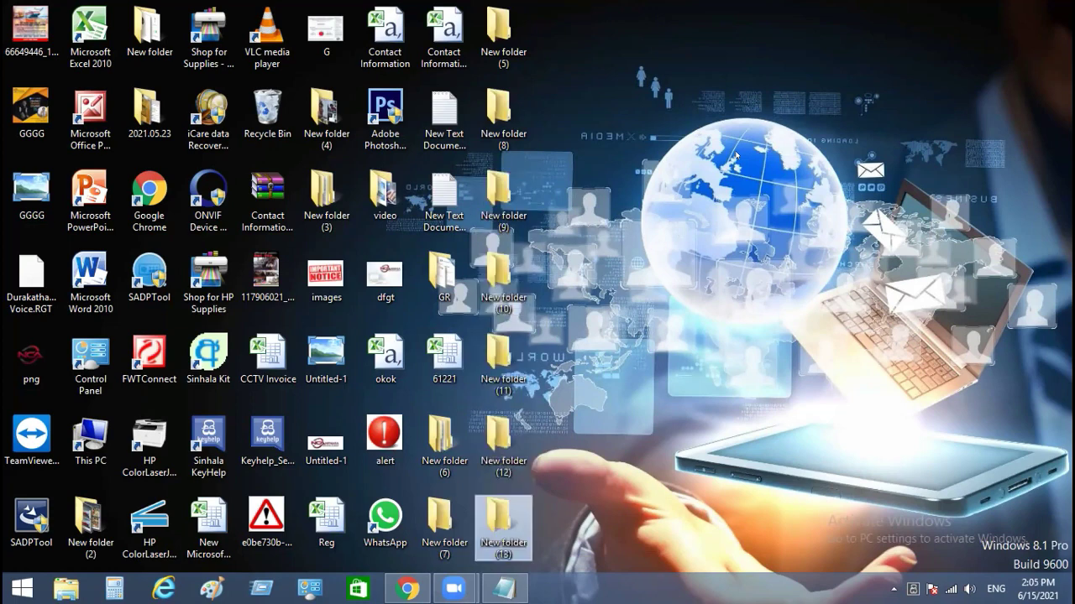
key("ctrl+shift+n")
key("Return")
key("ctrl+shift+n")
key("Return")
key("ctrl+shift+n")
key("Return")
key("ctrl+shift+n")
key("Return")
key("ctrl+shift+n")
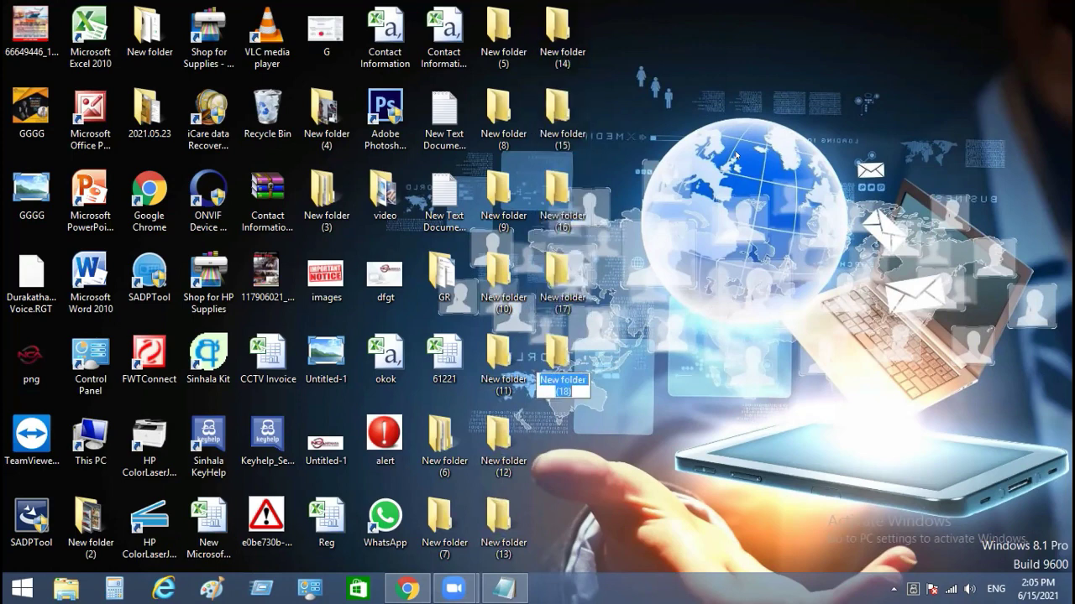
key("Return")
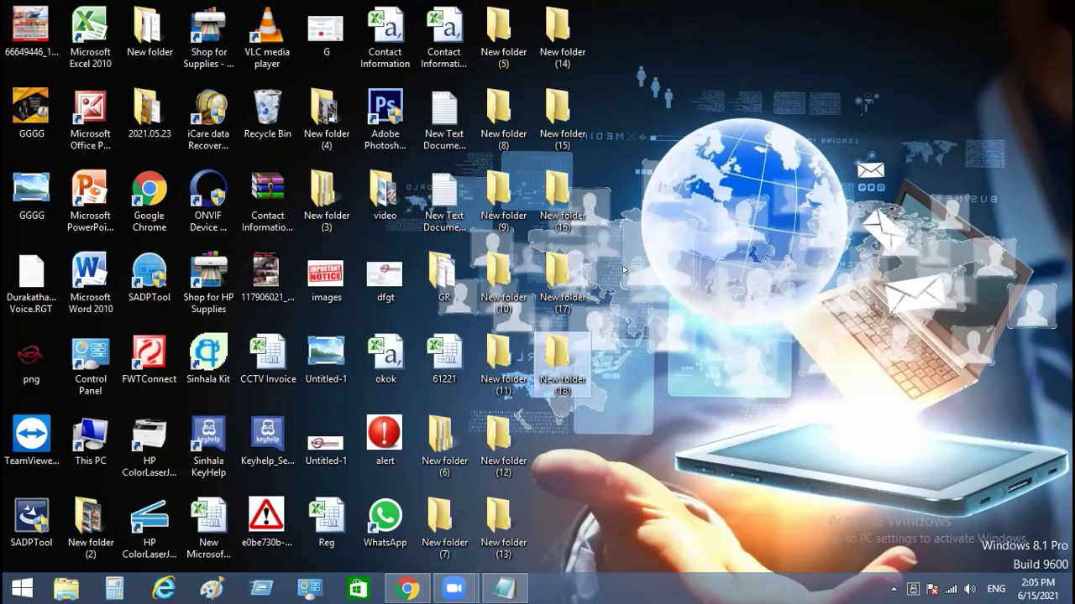
left_click_drag(622, 21, 476, 525)
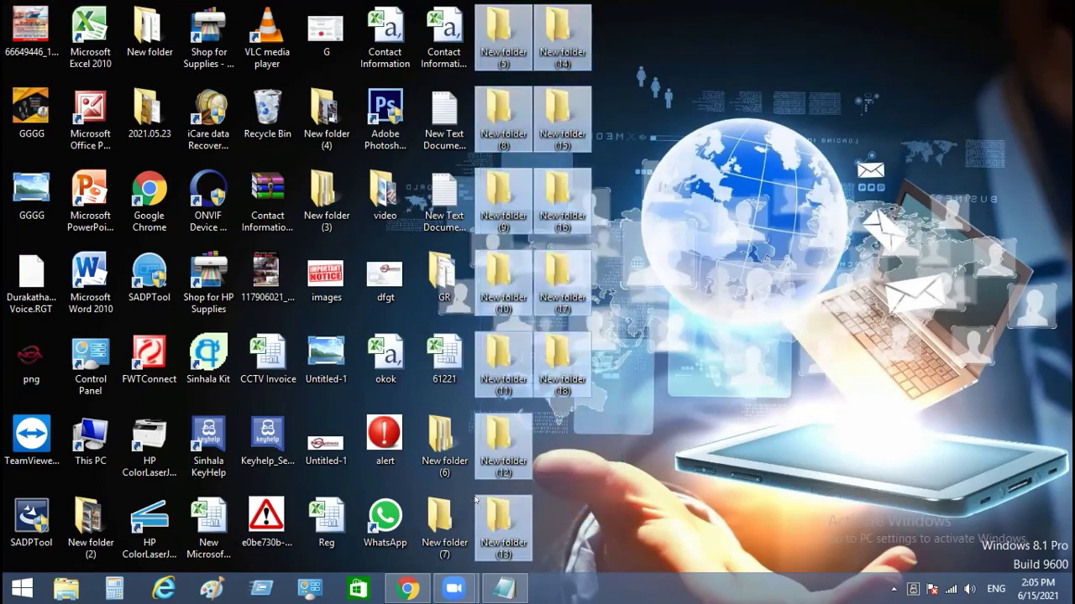
left_click(707, 384)
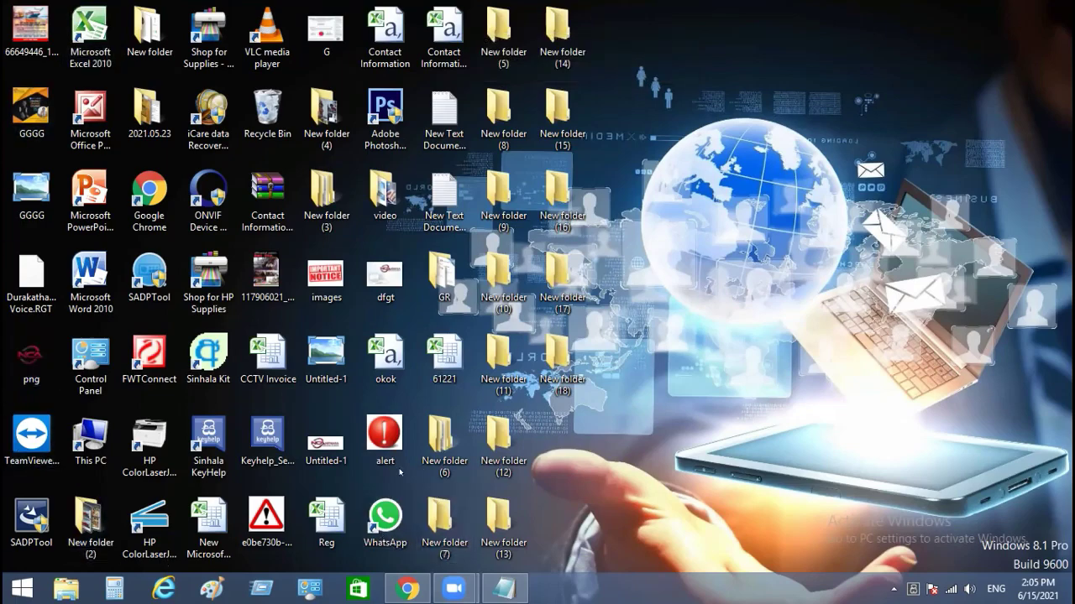
left_click_drag(405, 476, 3, 6)
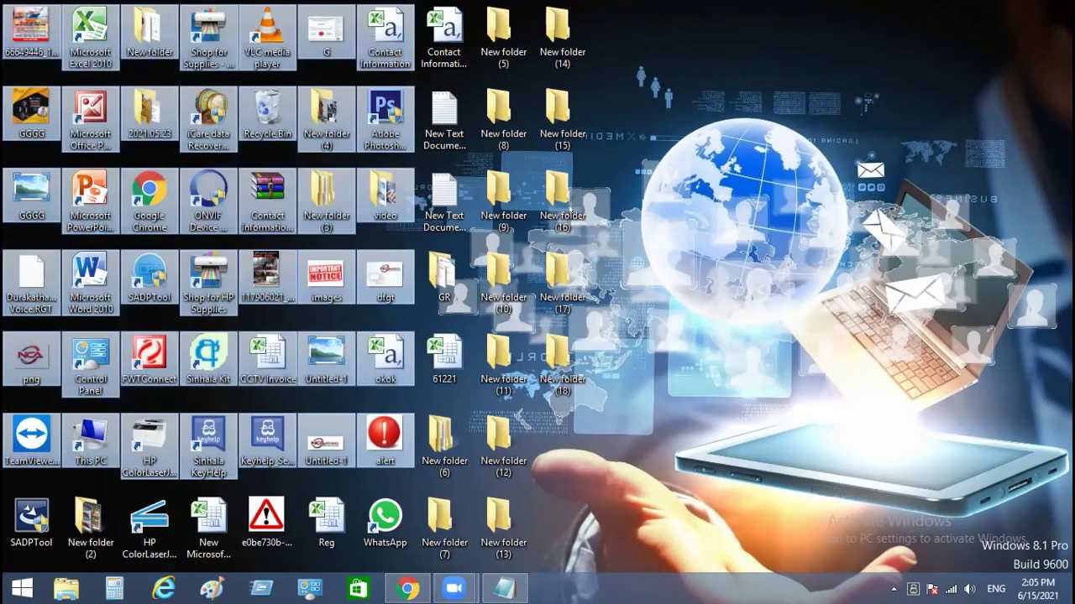
left_click(813, 244)
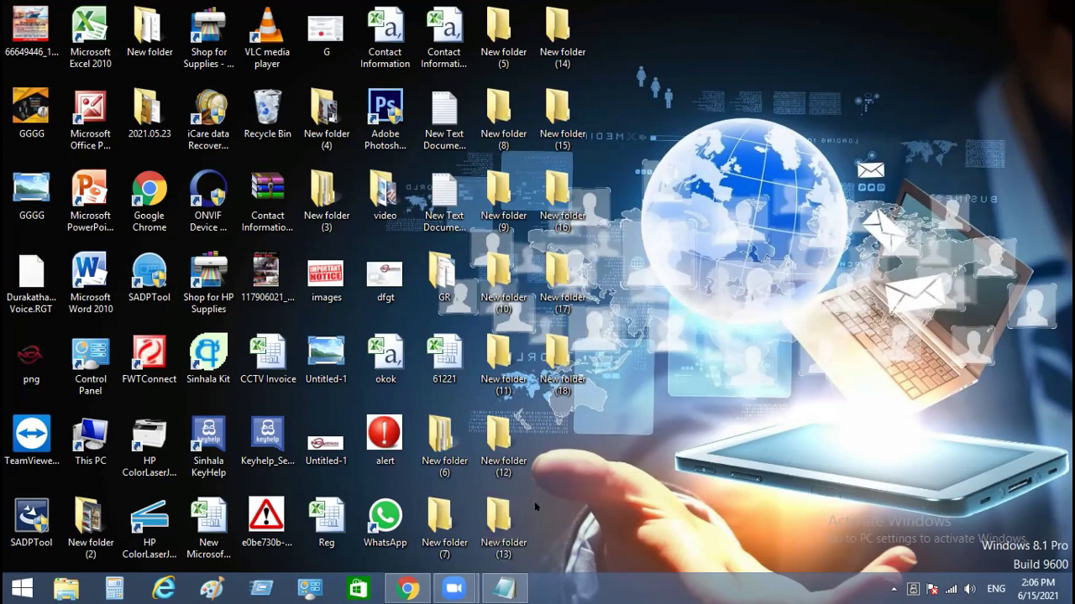
- Open Paint and paste the captured desktop screenshot onto the blank canvas
mouse_move(434, 534)
left_click(212, 588)
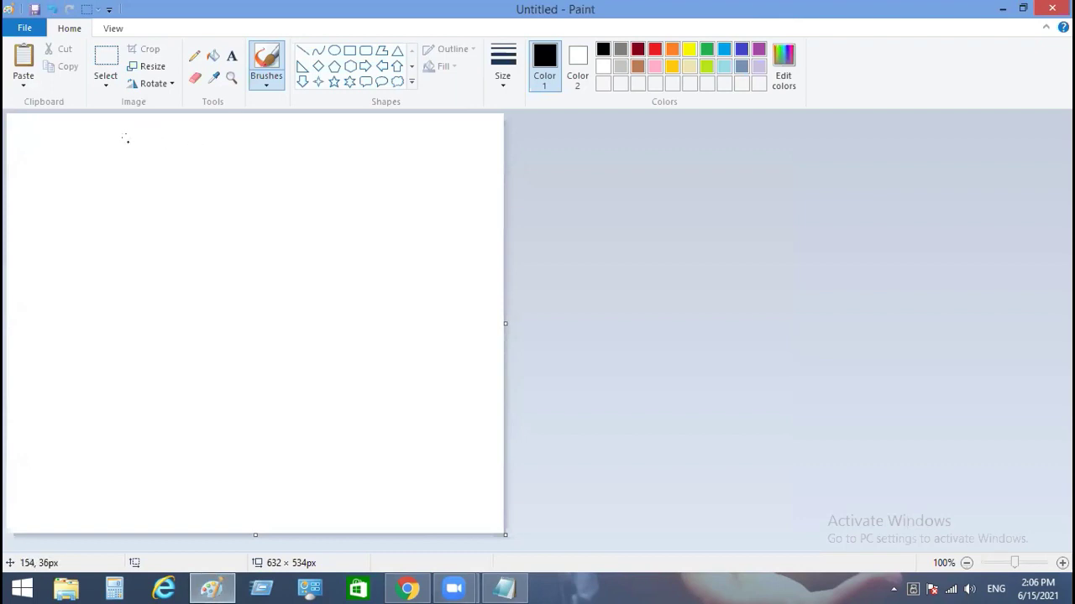
left_click(106, 57)
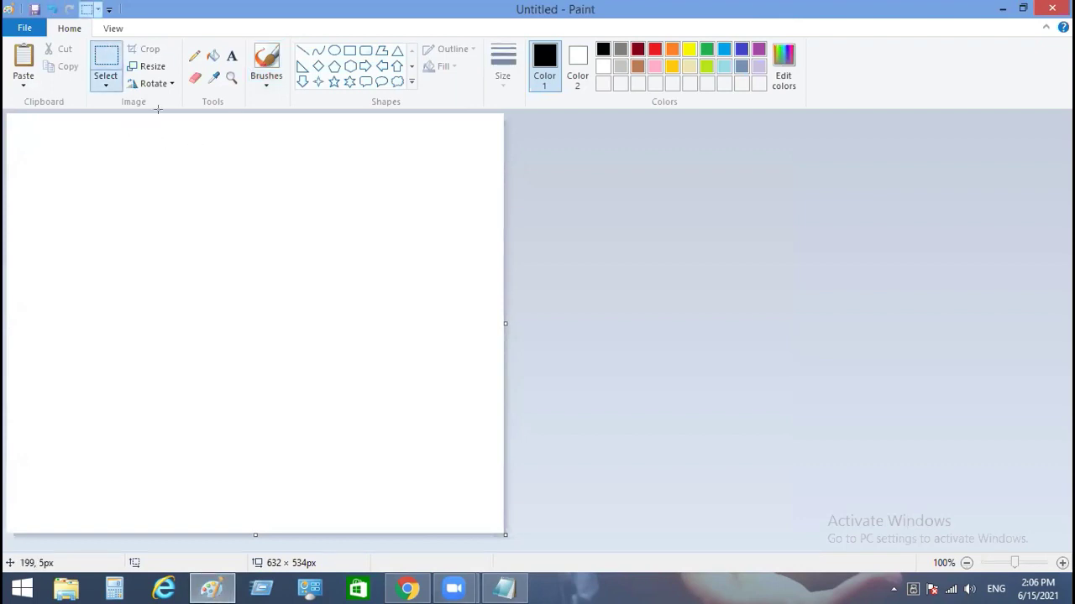
right_click(141, 179)
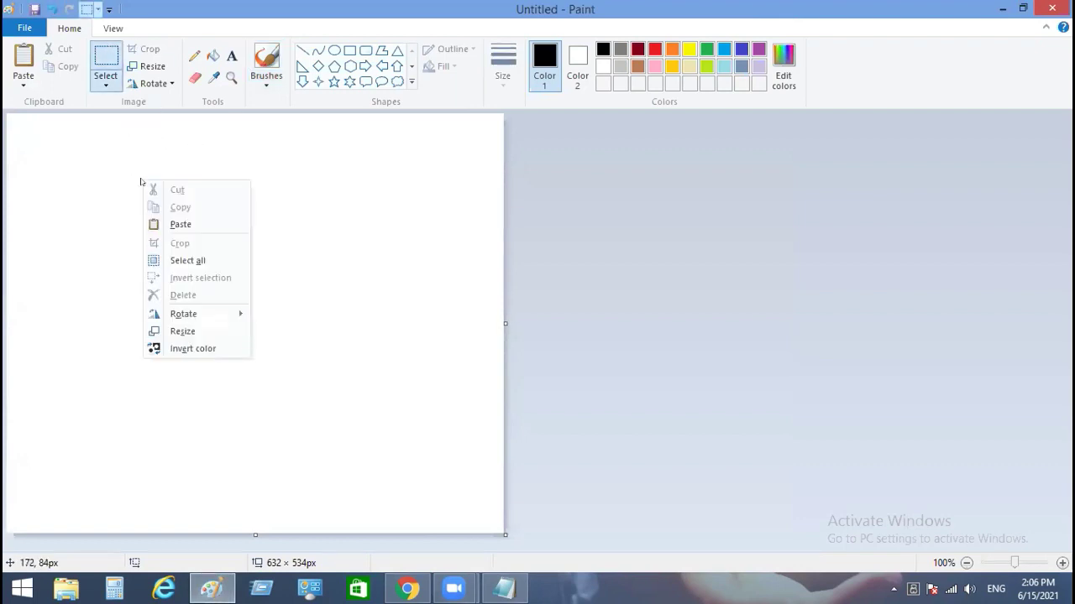
left_click(206, 223)
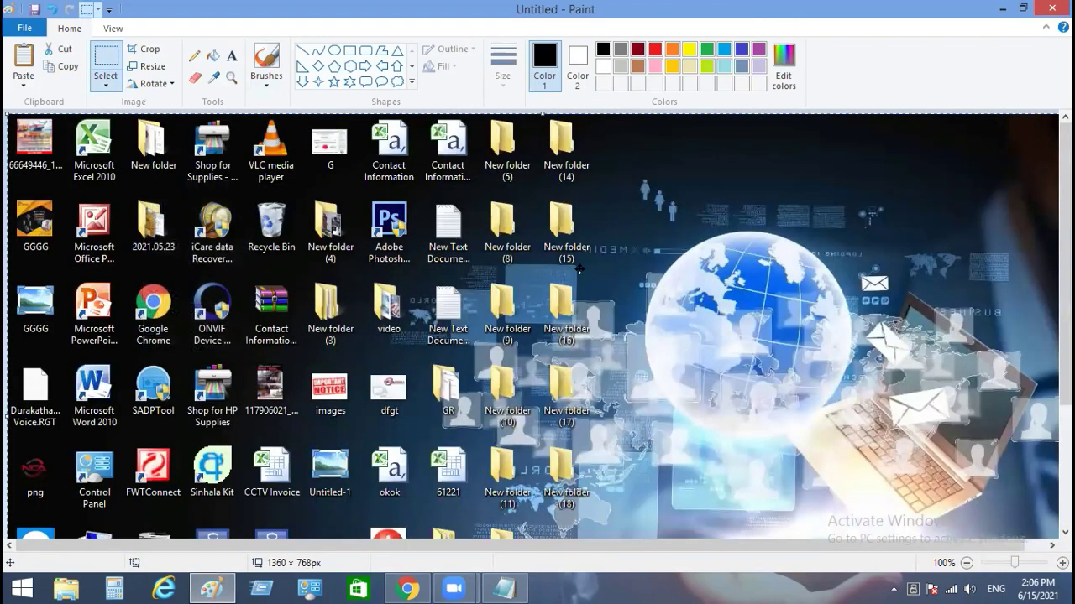
left_click(966, 563)
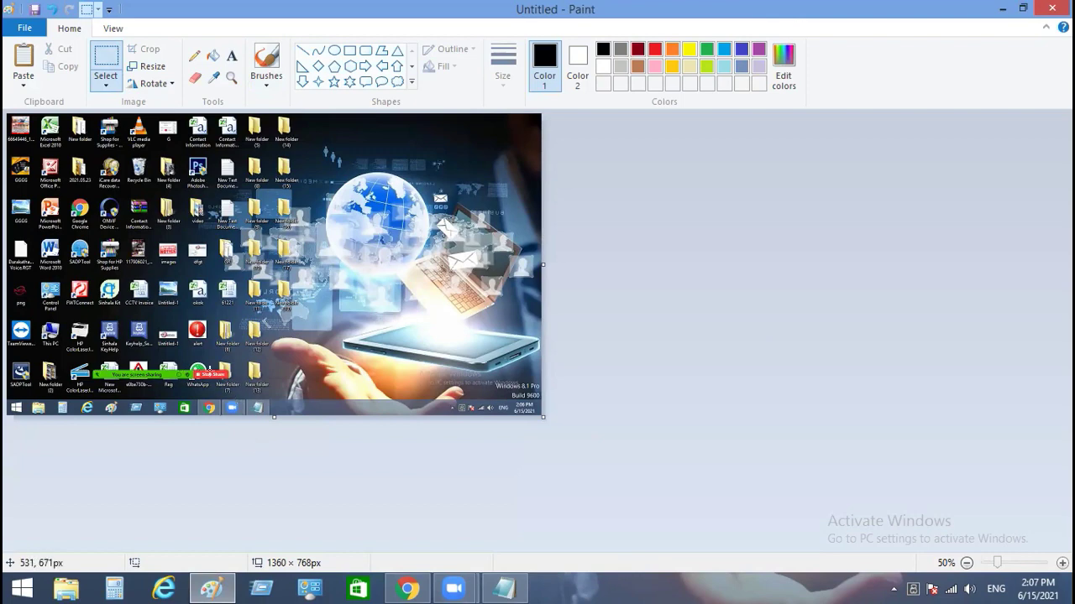
- Save the pasted screenshot as a JPEG named Untitled in the Downloads folder, and close Paint
left_click(21, 31)
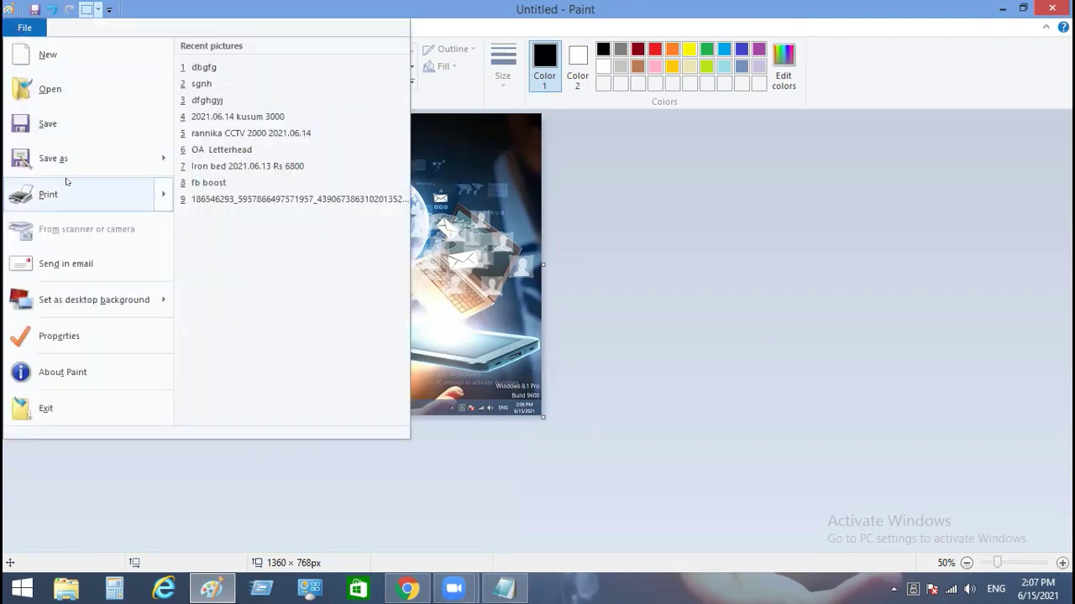
mouse_move(117, 152)
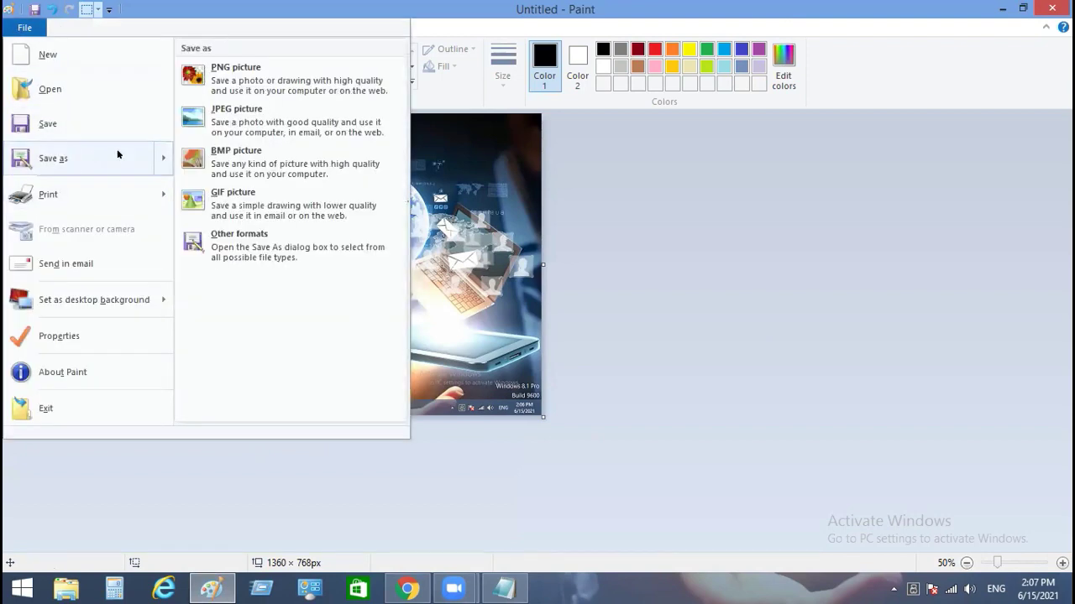
left_click(224, 117)
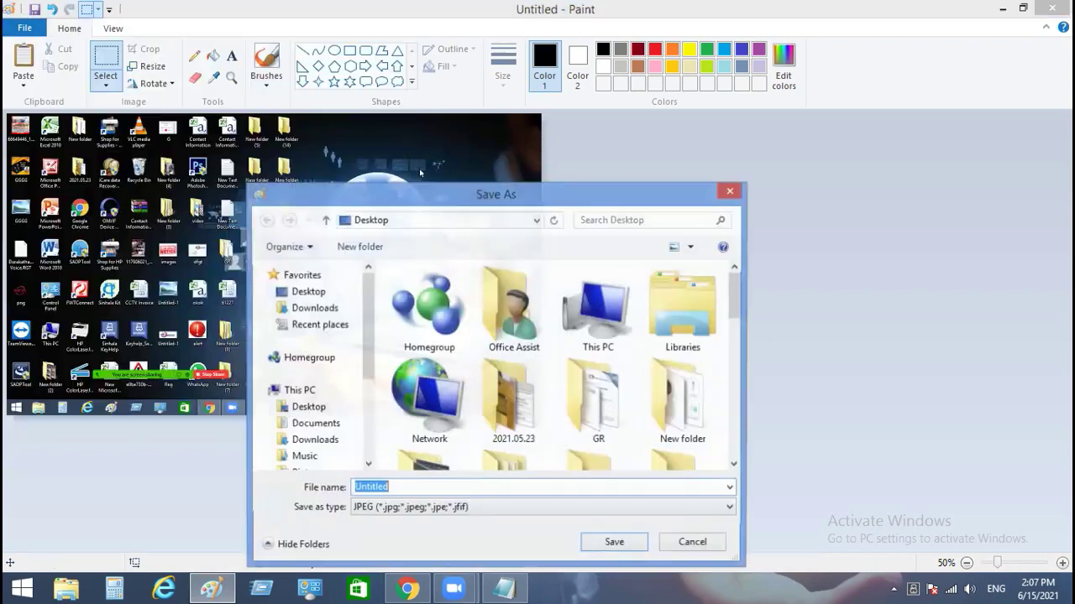
left_click(325, 430)
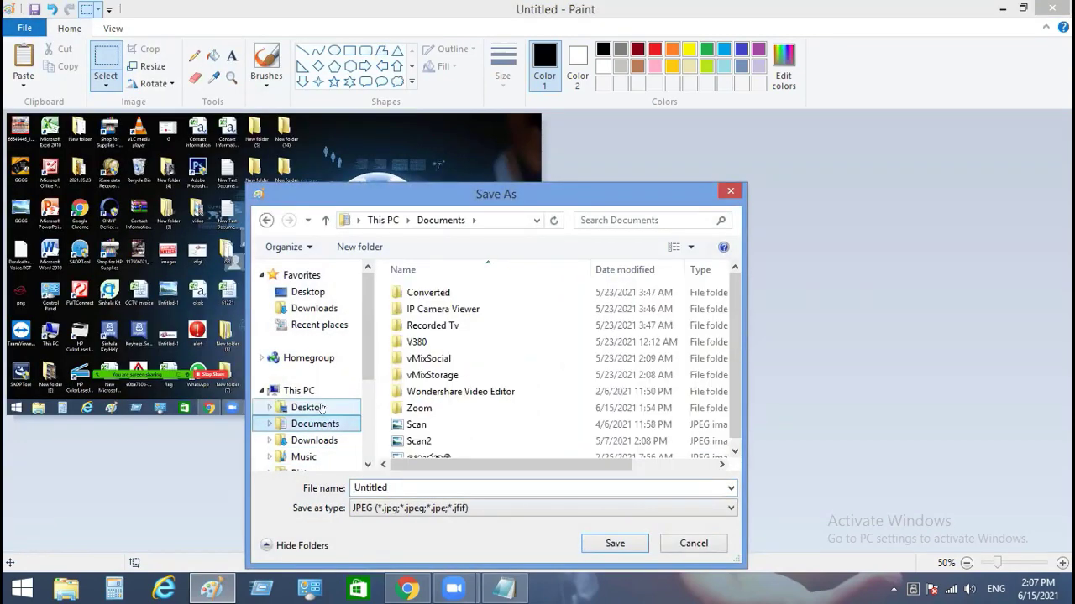
left_click(314, 309)
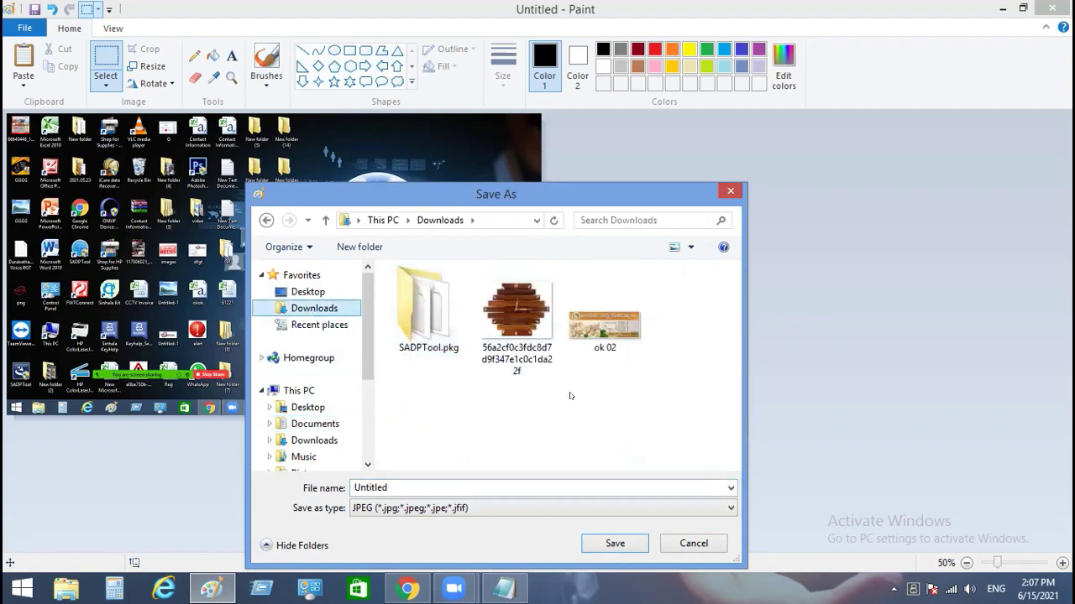
left_click(624, 544)
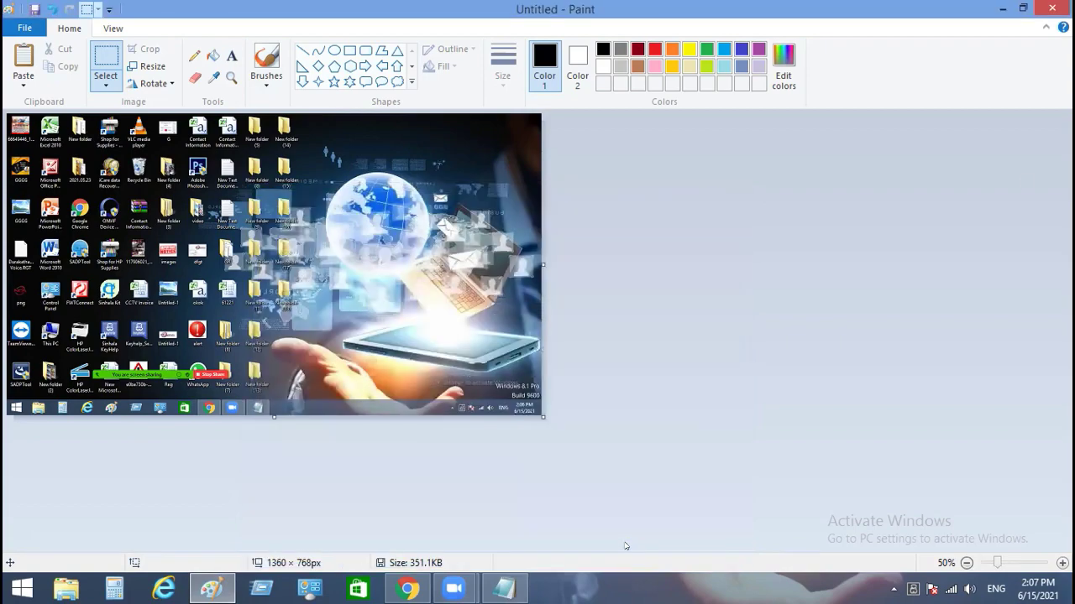
left_click(1052, 8)
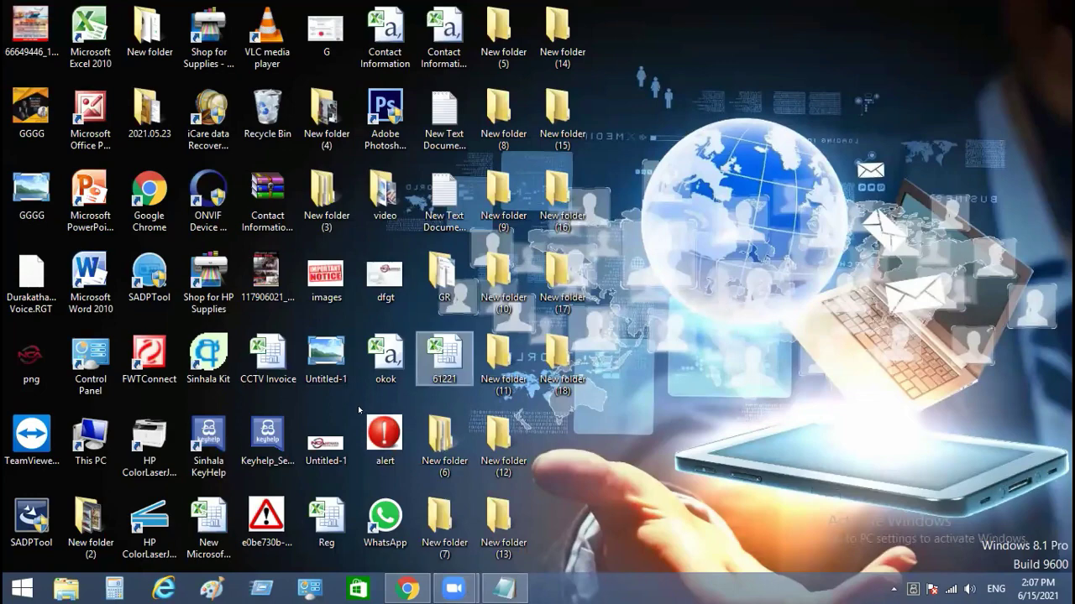
- Find the Untitled picture in the Downloads folder with File Explorer, preview it and close the viewer
key("super+e")
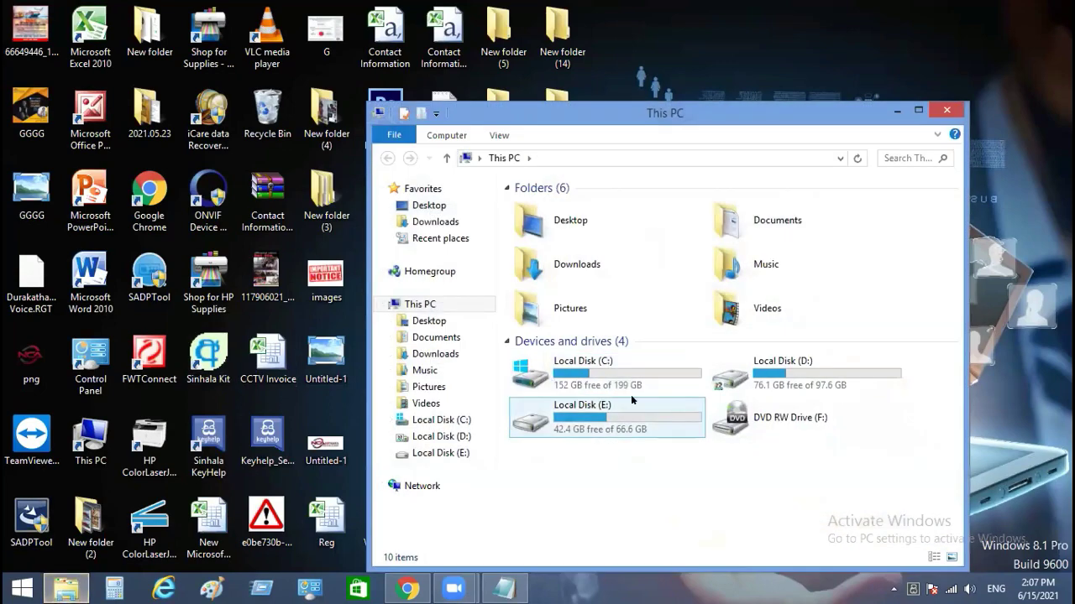
left_click(423, 222)
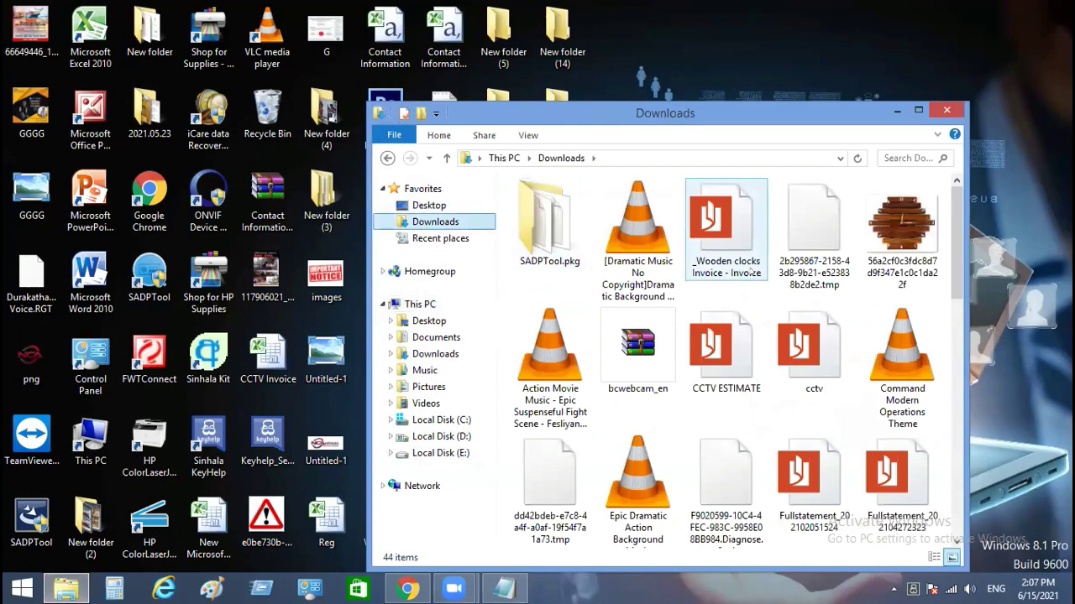
scroll(798, 350, "down", 6)
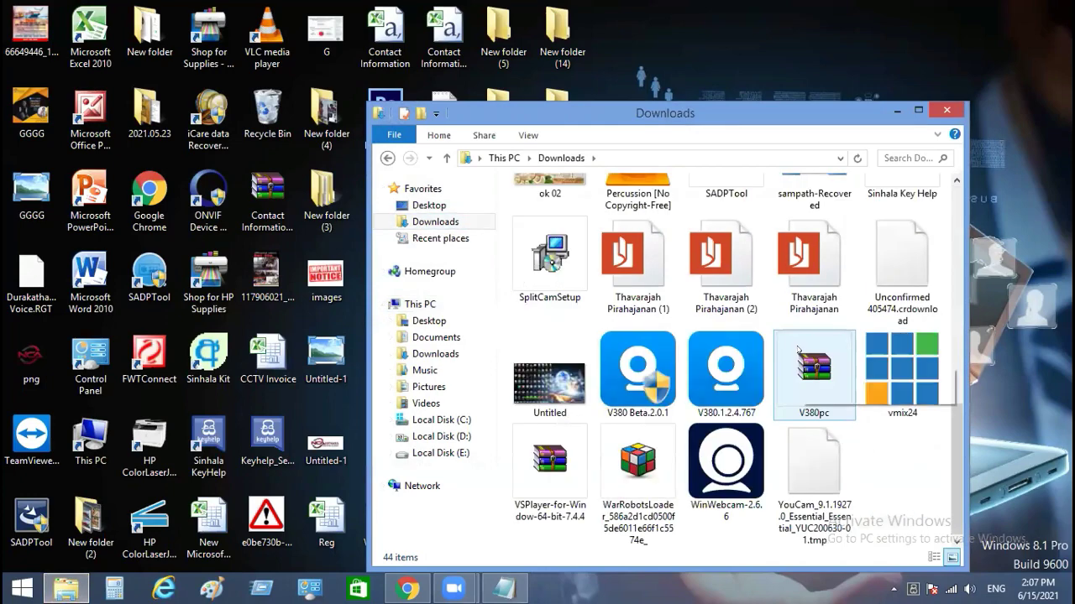
scroll(798, 353, "up", 3)
scroll(799, 360, "up", 1)
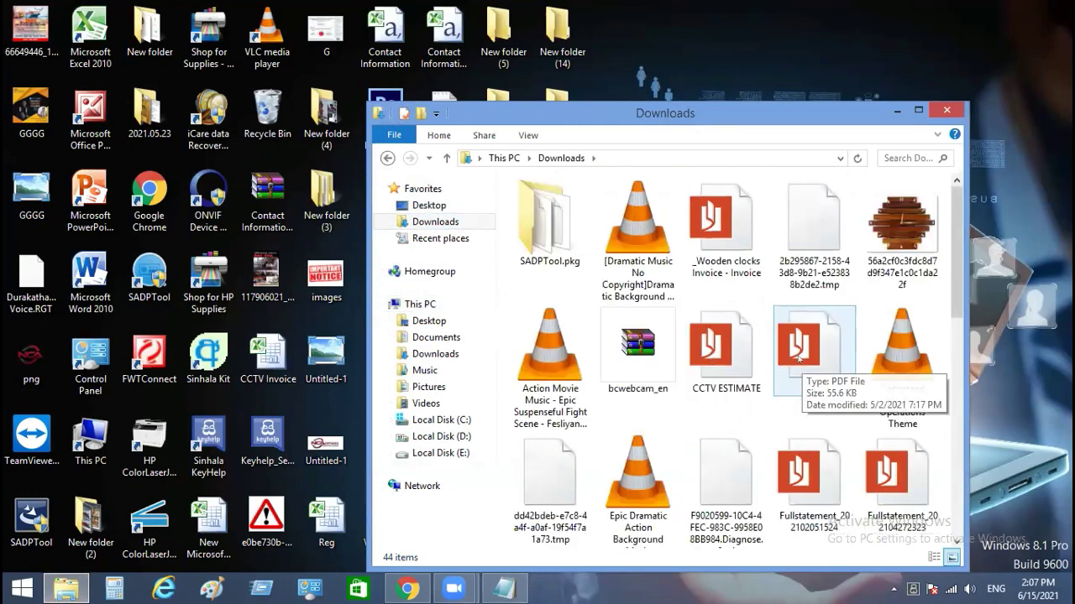
scroll(798, 360, "down", 4)
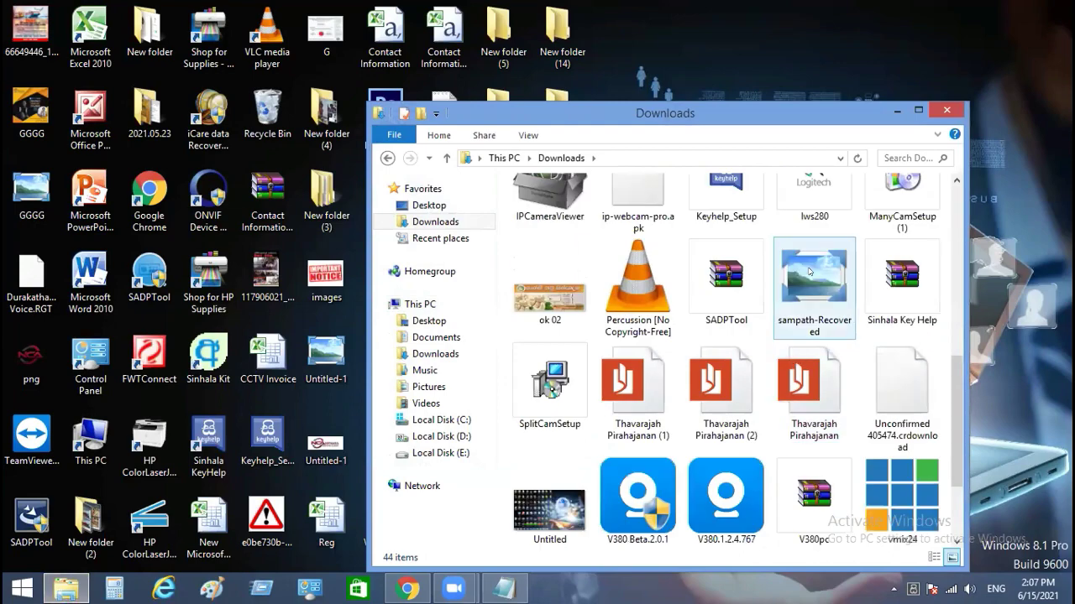
mouse_move(801, 324)
scroll(802, 324, "down", 1)
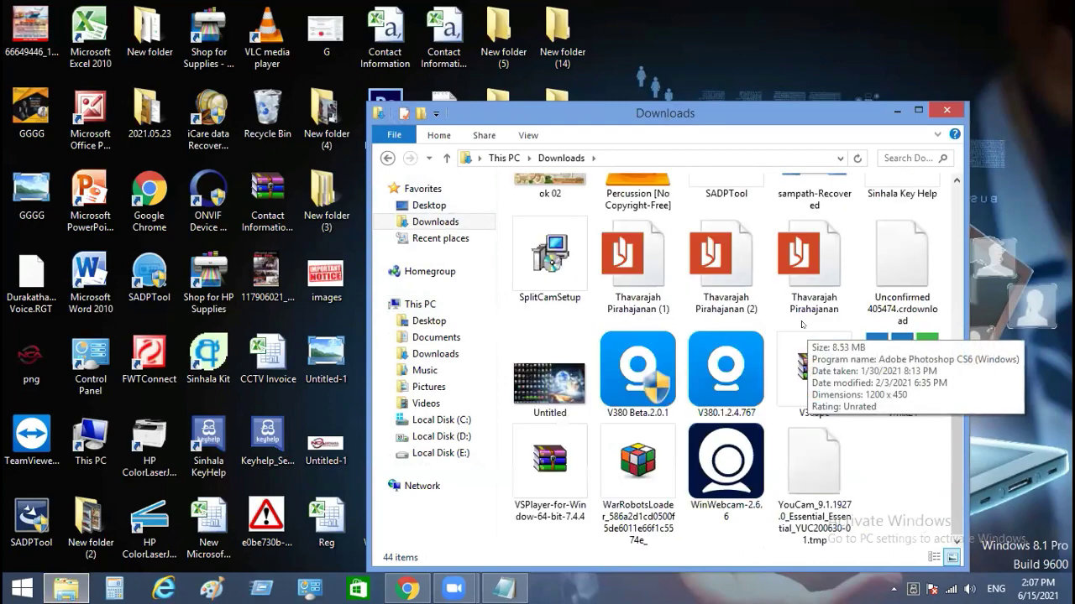
left_click(537, 370)
double_click(534, 371)
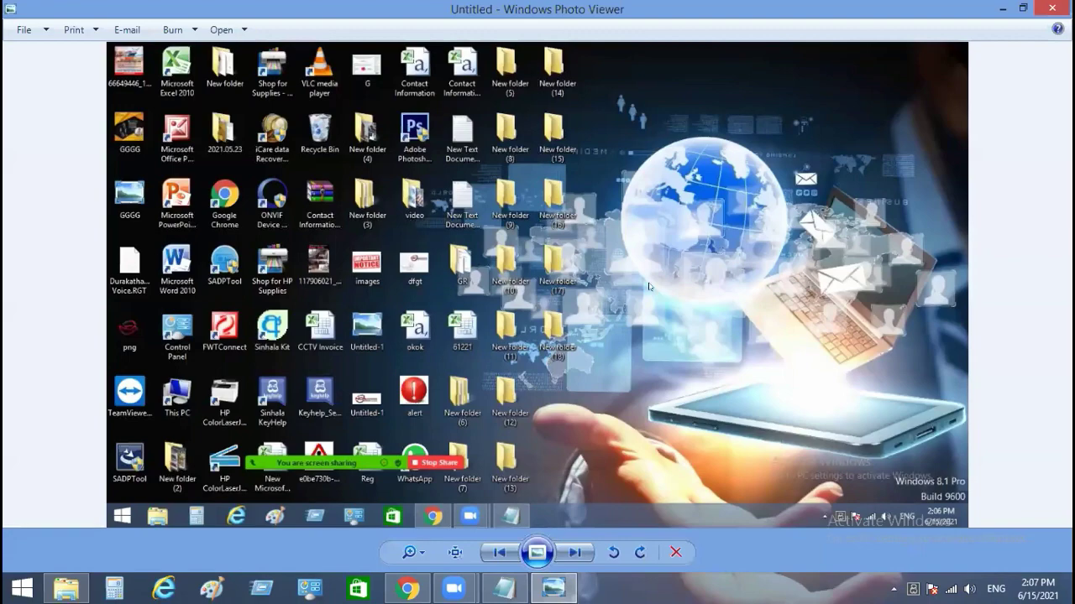
left_click(1052, 8)
- Set the Untitled picture as the desktop background and close the Downloads window
right_click(533, 384)
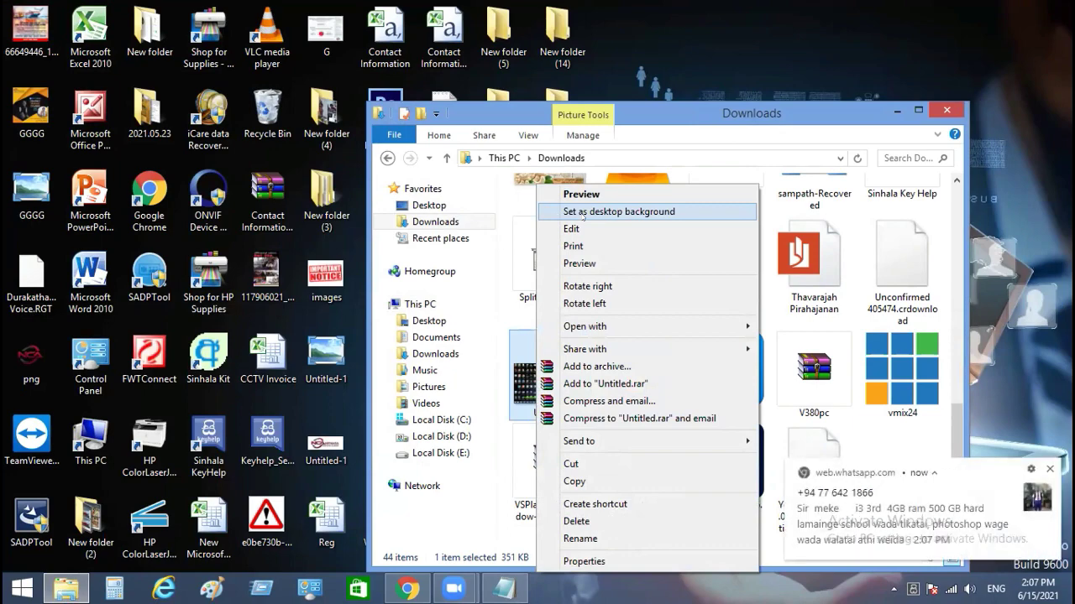
left_click(582, 213)
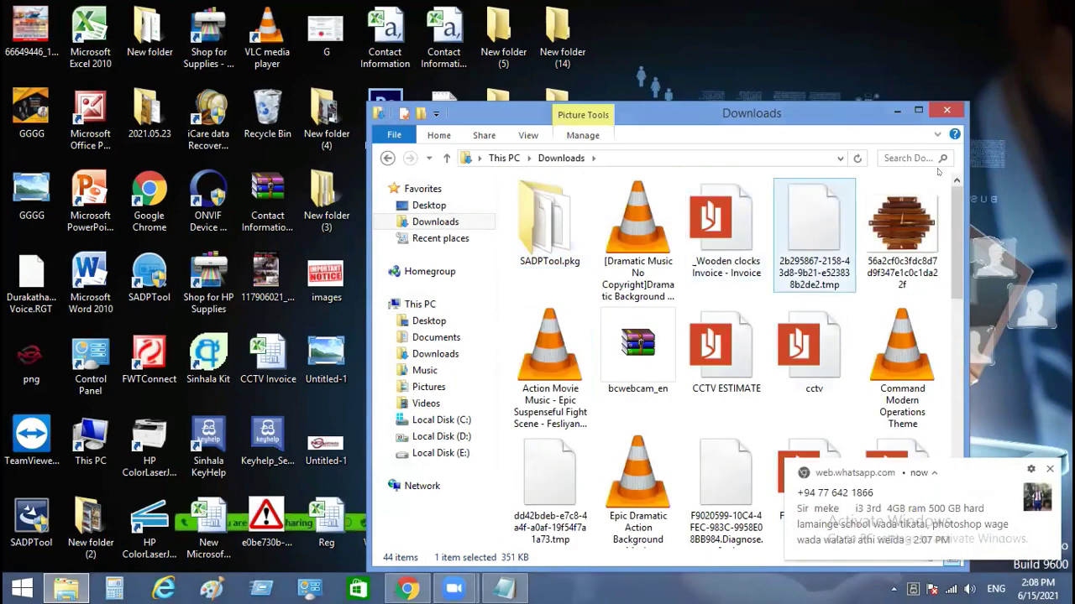
left_click(947, 110)
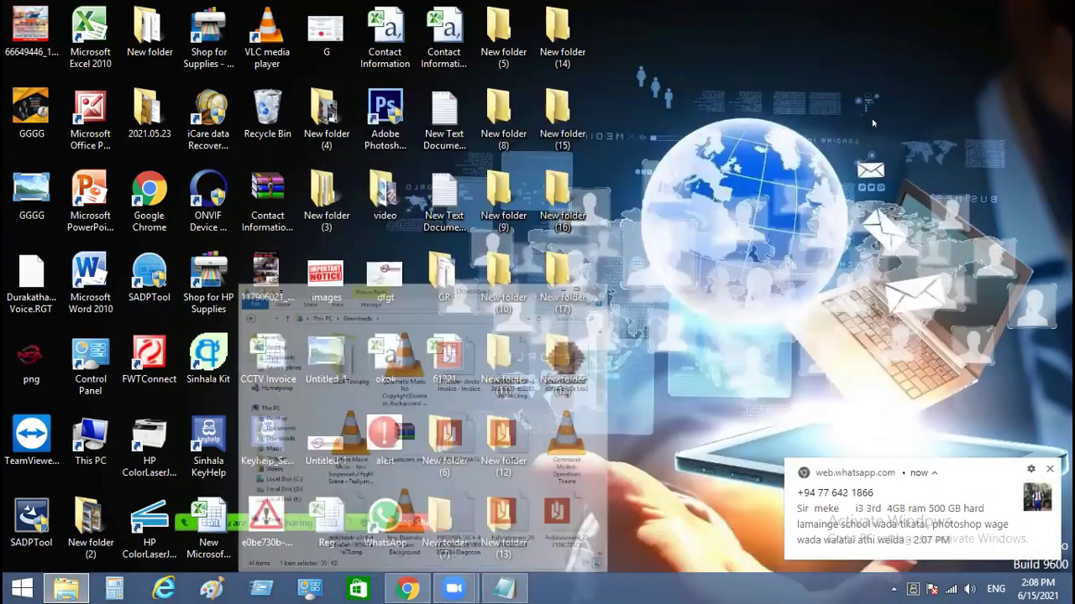
- Move the New folder (13) icon aside to expose the wallpaper behind it, and put it back in its original spot
left_click_drag(500, 516, 544, 425)
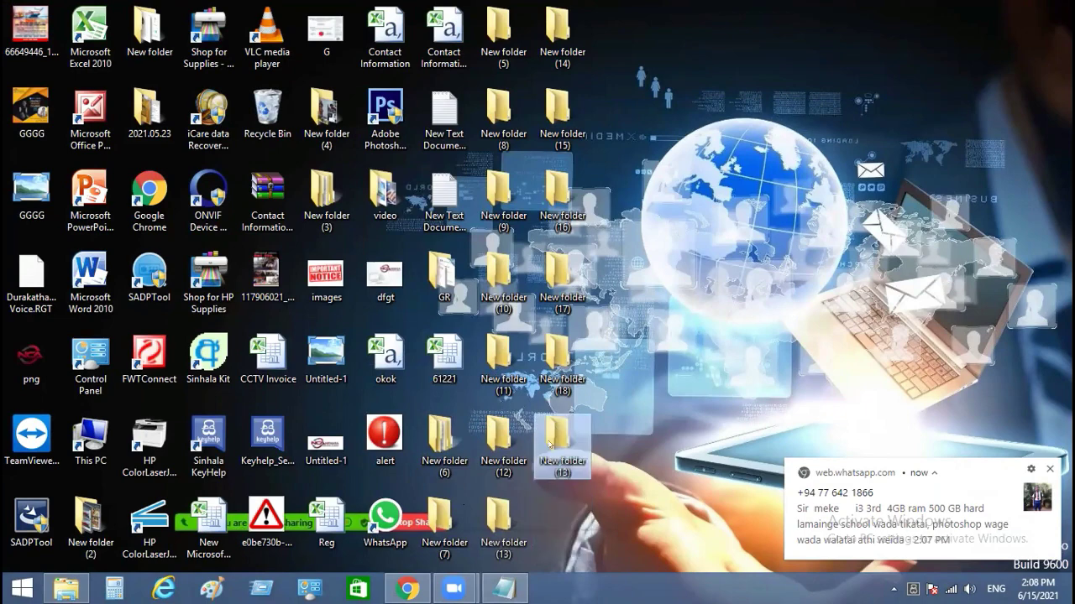
left_click(520, 507)
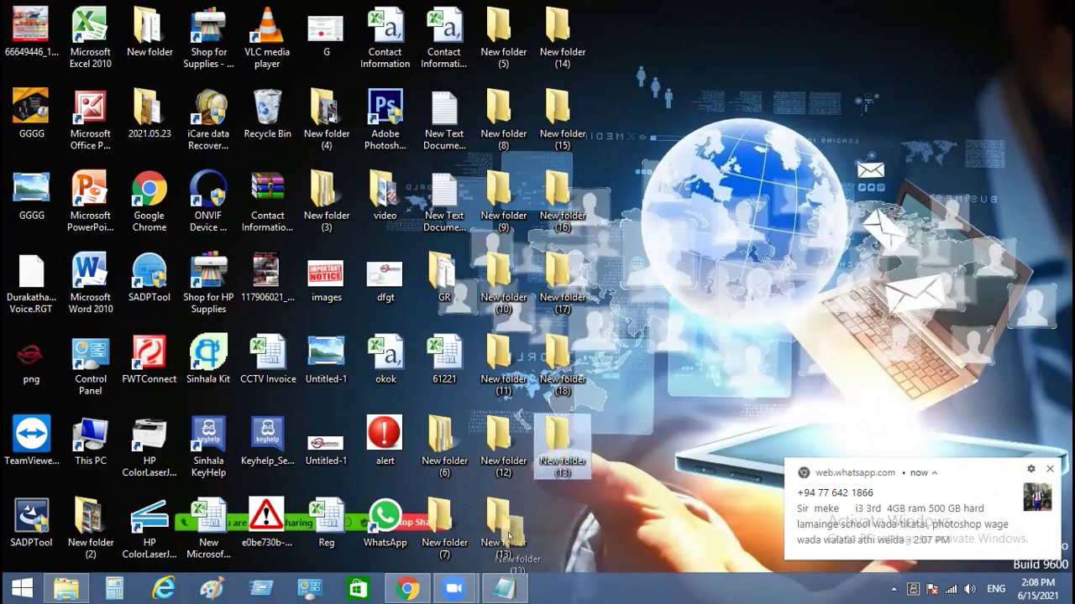
left_click(501, 525)
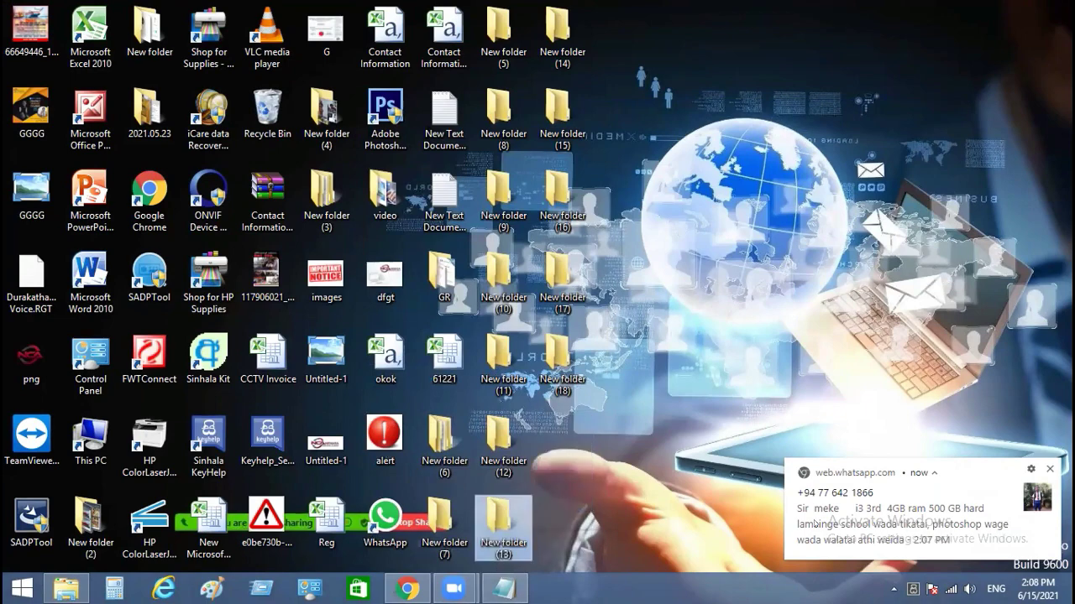
- Dismiss the message notification and move all desktop icons together to the right half of the desktop, exposing their copies in the wallpaper
left_click(1049, 469)
left_click_drag(625, 18, 6, 538)
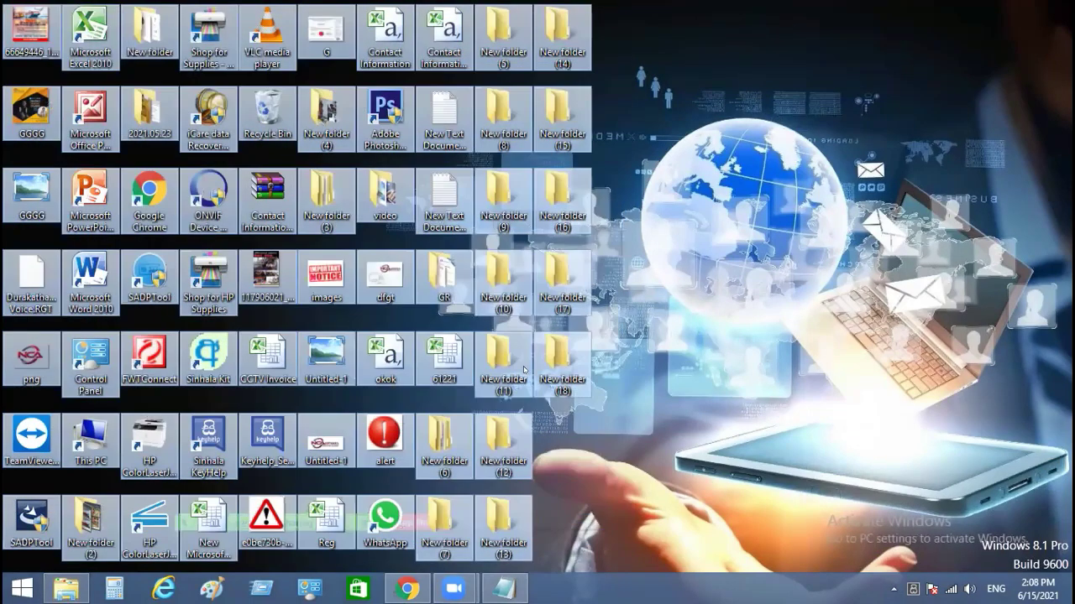
left_click(699, 251)
left_click_drag(588, 17, 6, 538)
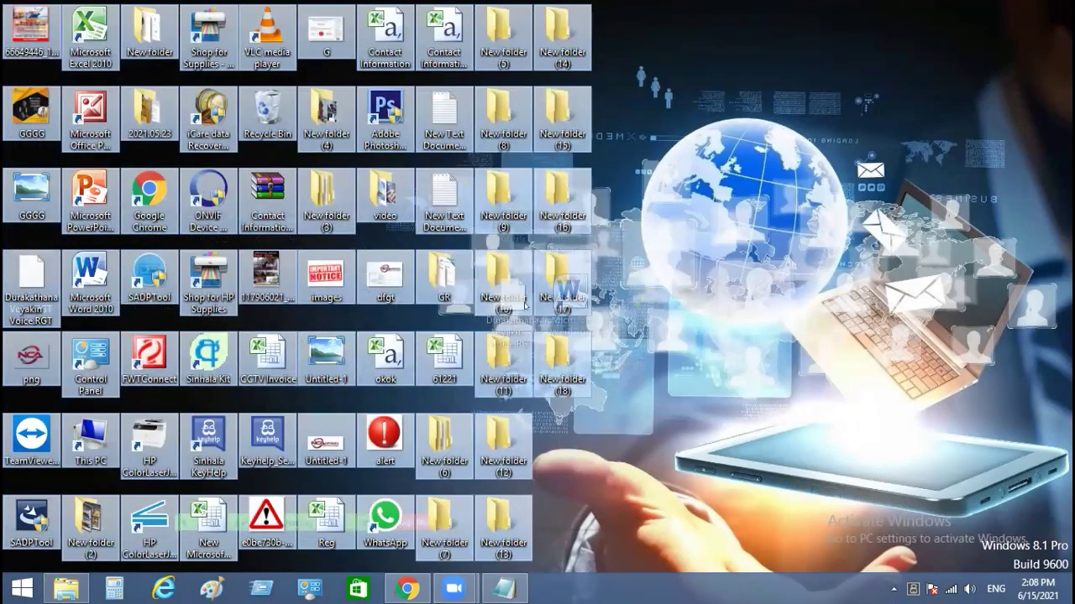
left_click_drag(562, 290, 420, 268)
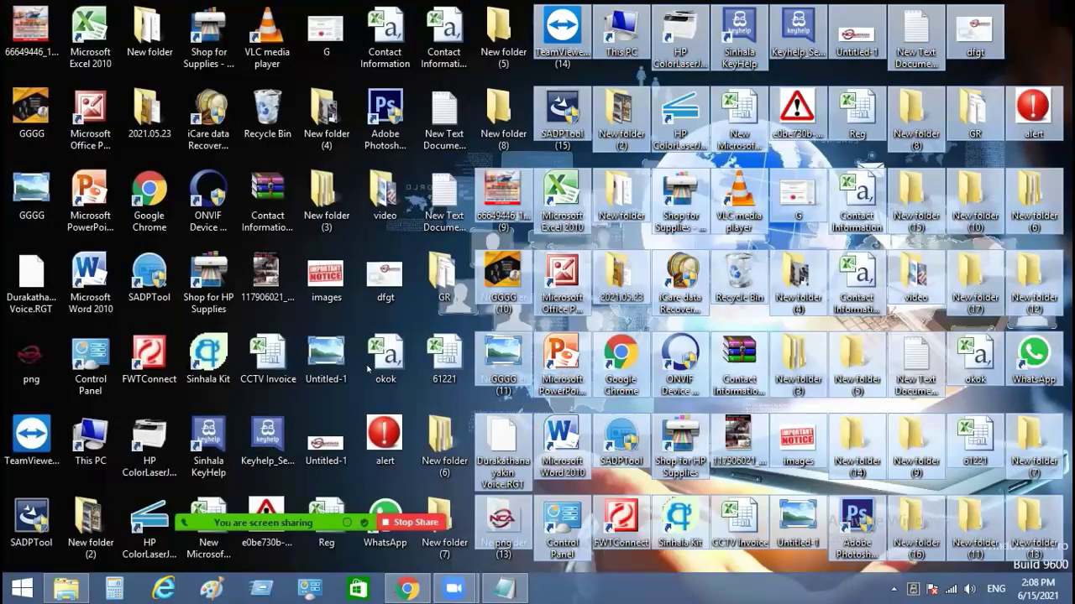
left_click(367, 367)
- Select all the shifted desktop icons and move them back over their pictured copies on the left half
left_click_drag(1063, 5, 544, 554)
left_click_drag(562, 12, 34, 31)
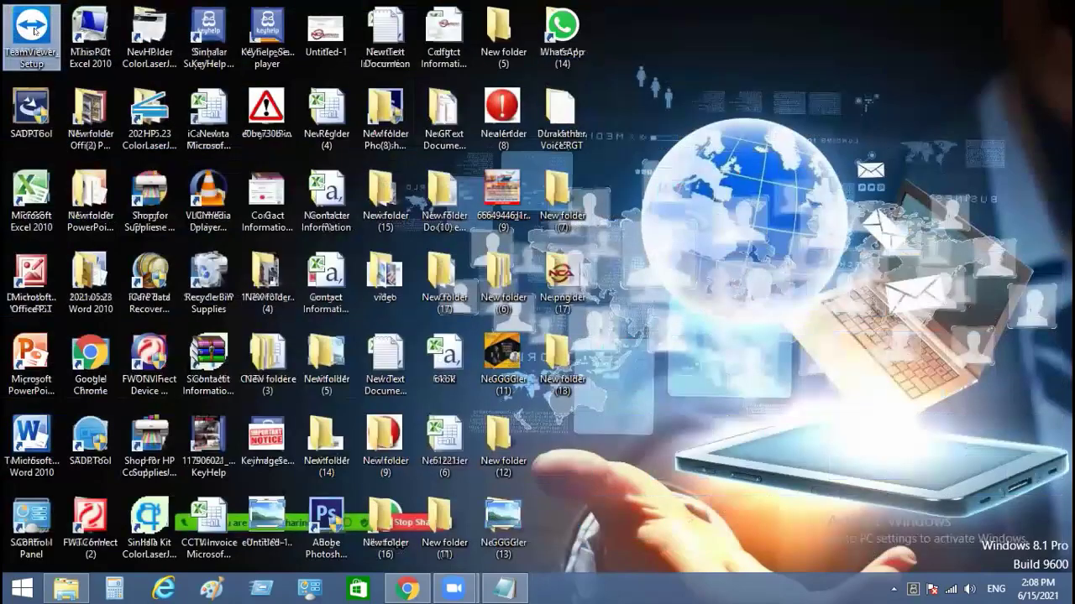
left_click(723, 236)
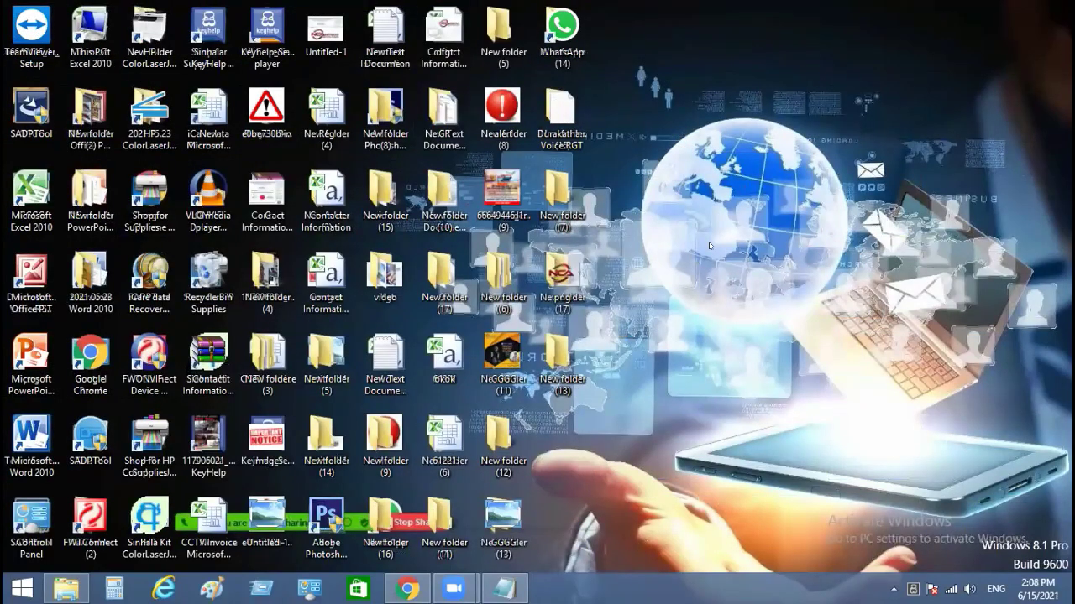
- Try individual folder icons against their pictured copies, and remove New folder (17) and New folder (13) from the desktop
left_click(561, 360)
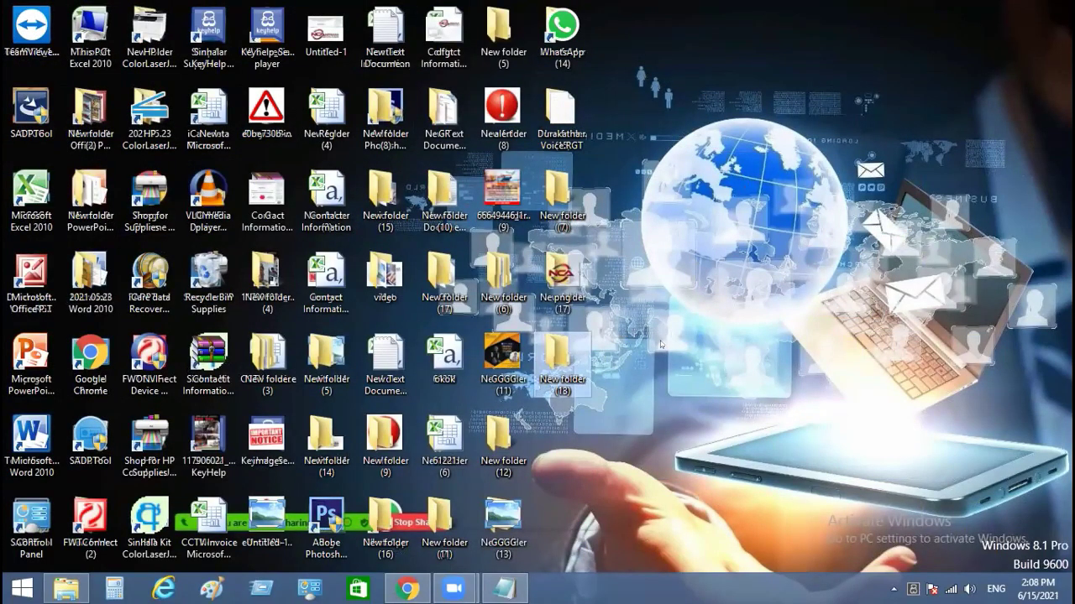
left_click(700, 324)
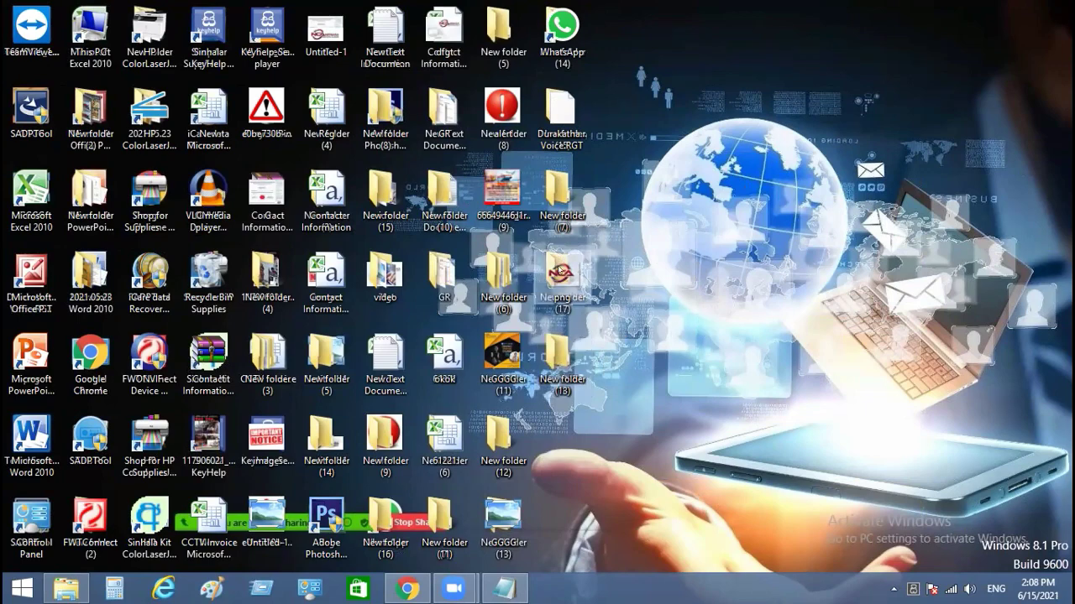
left_click(500, 270)
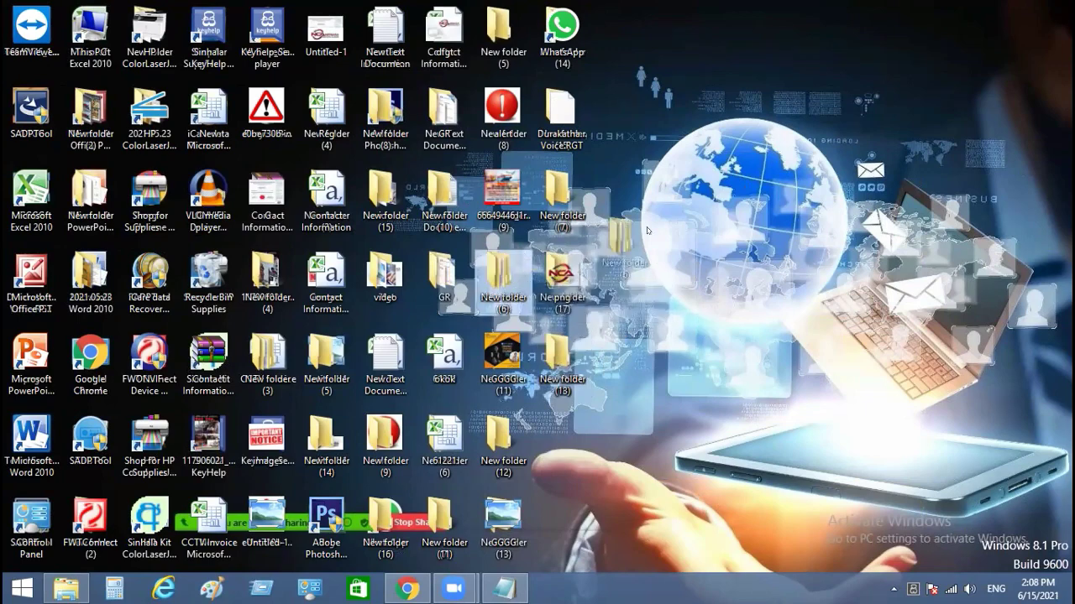
left_click(562, 359)
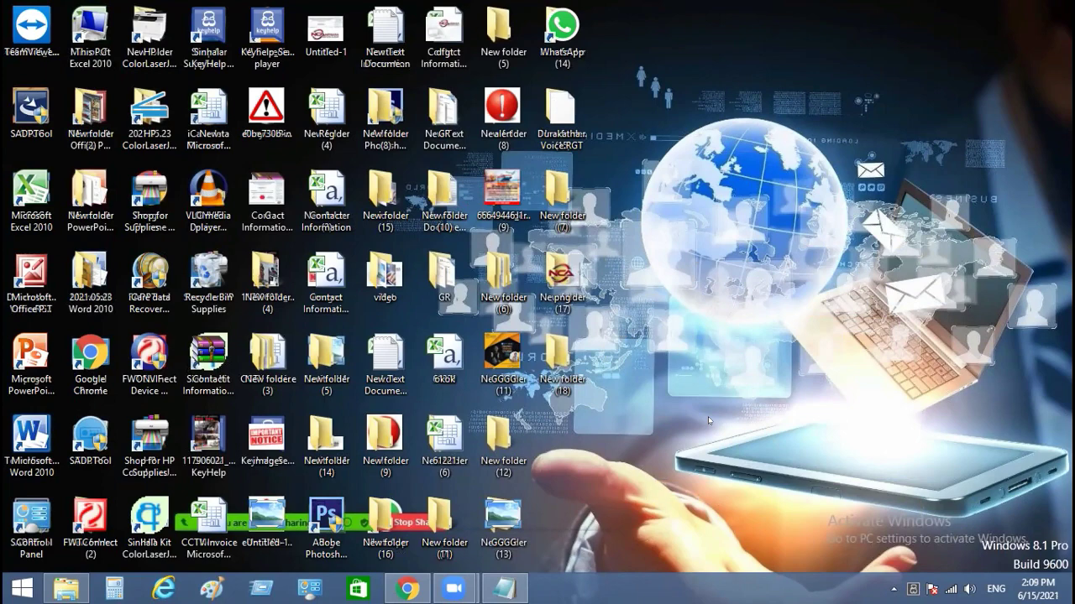
- Replace the screenshot wallpaper by applying the Lines and colors theme in Personalization, and minimize the window
right_click(741, 419)
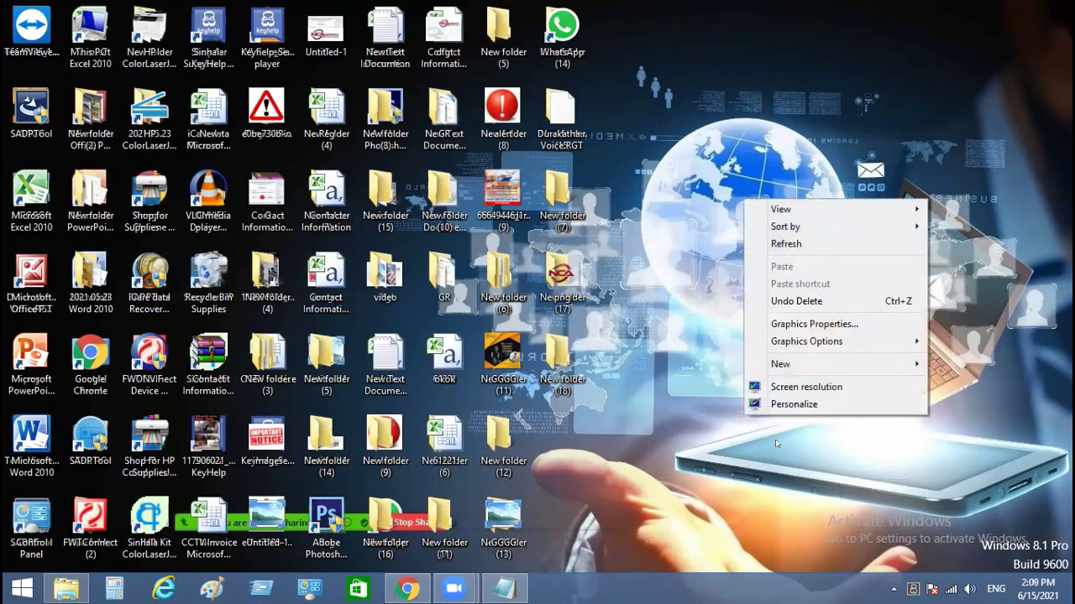
left_click(660, 448)
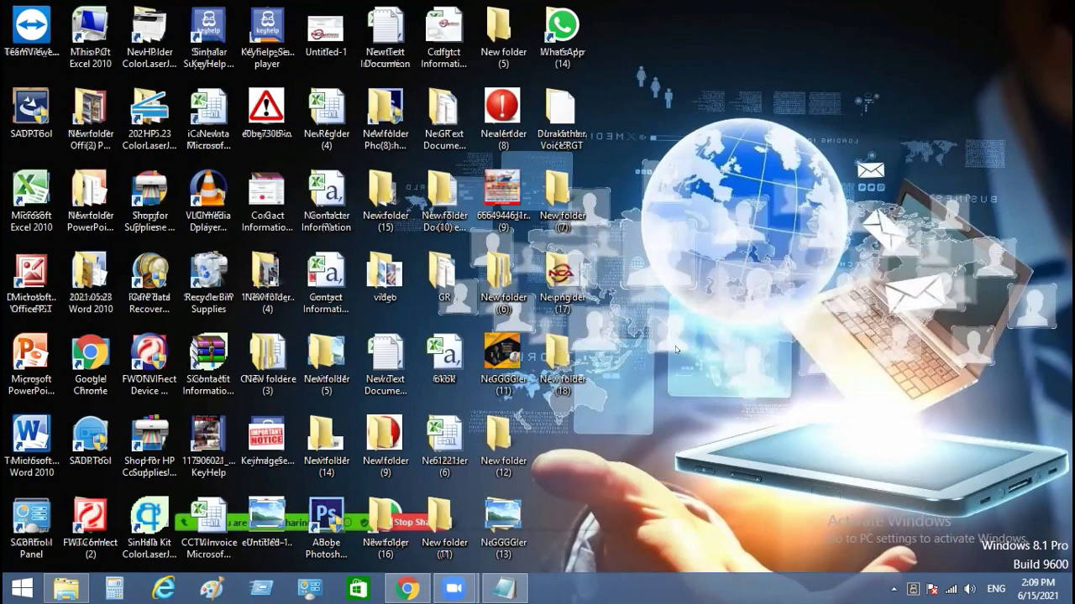
right_click(700, 349)
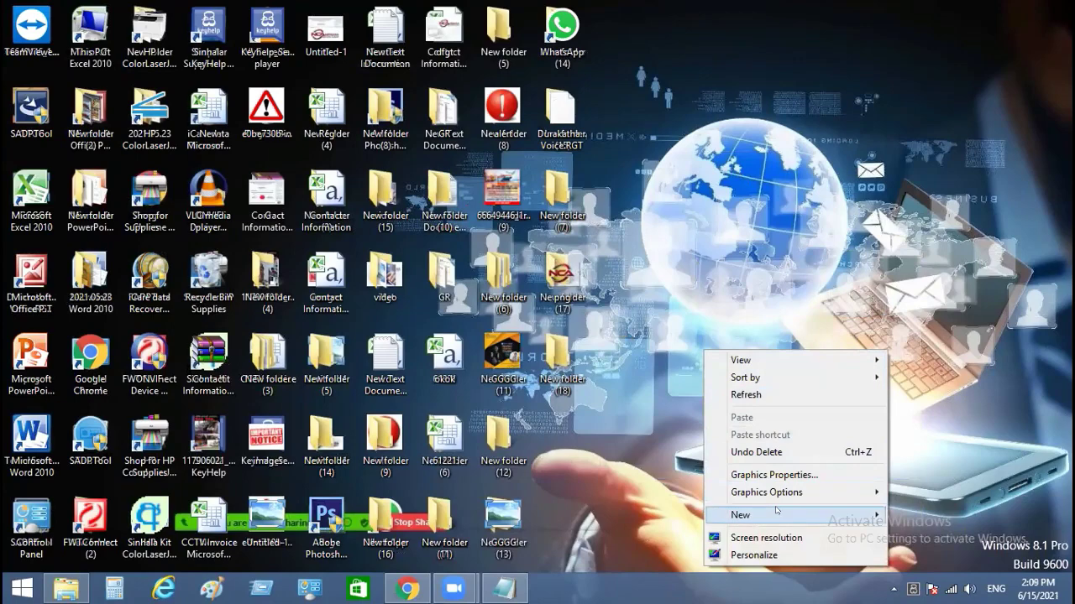
mouse_move(777, 511)
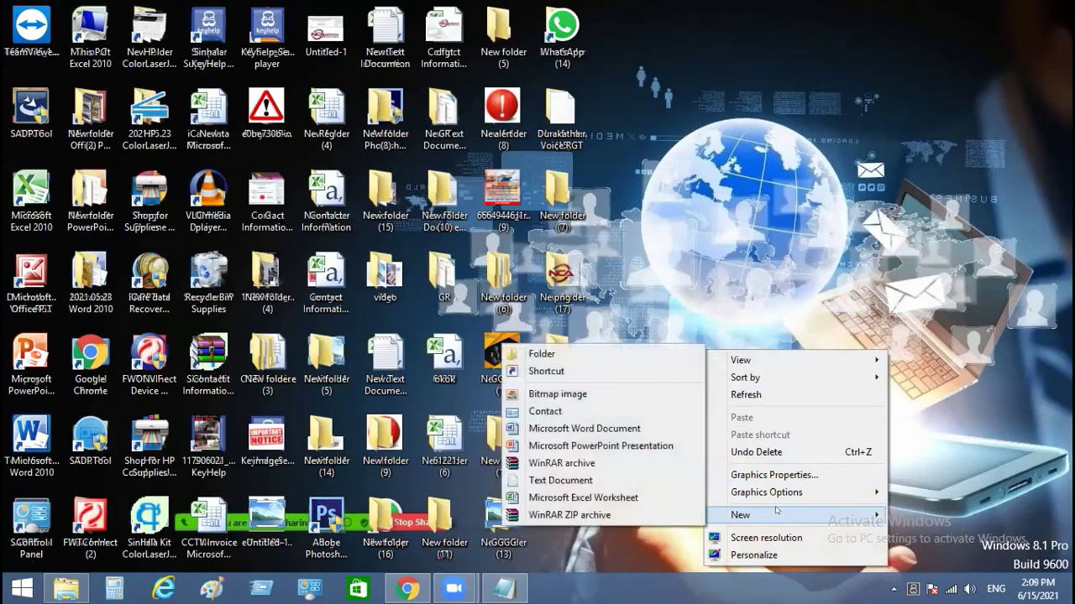
left_click(771, 553)
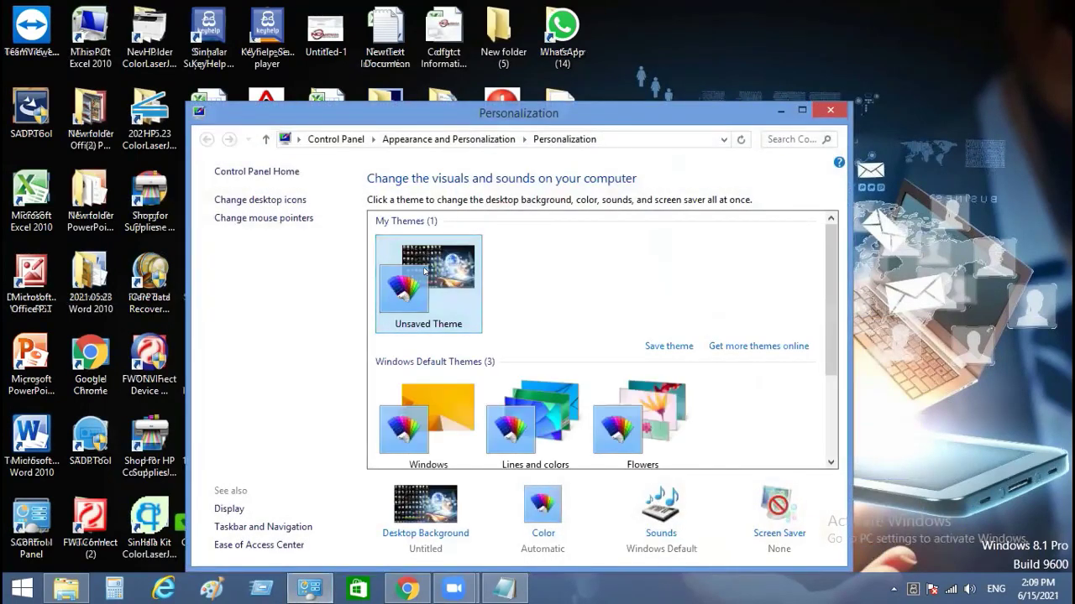
left_click(535, 419)
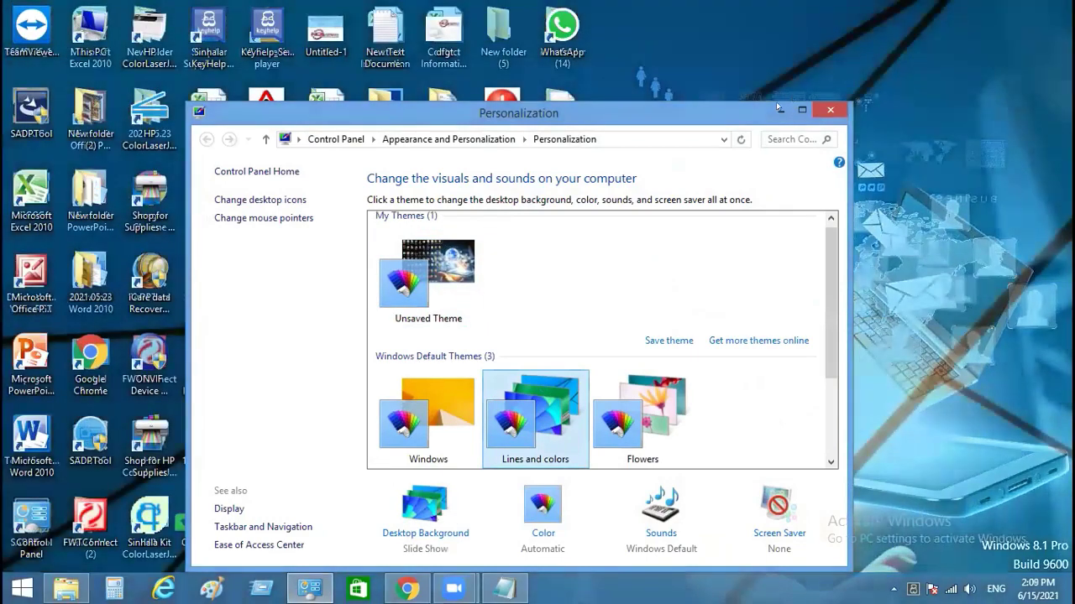
left_click(782, 109)
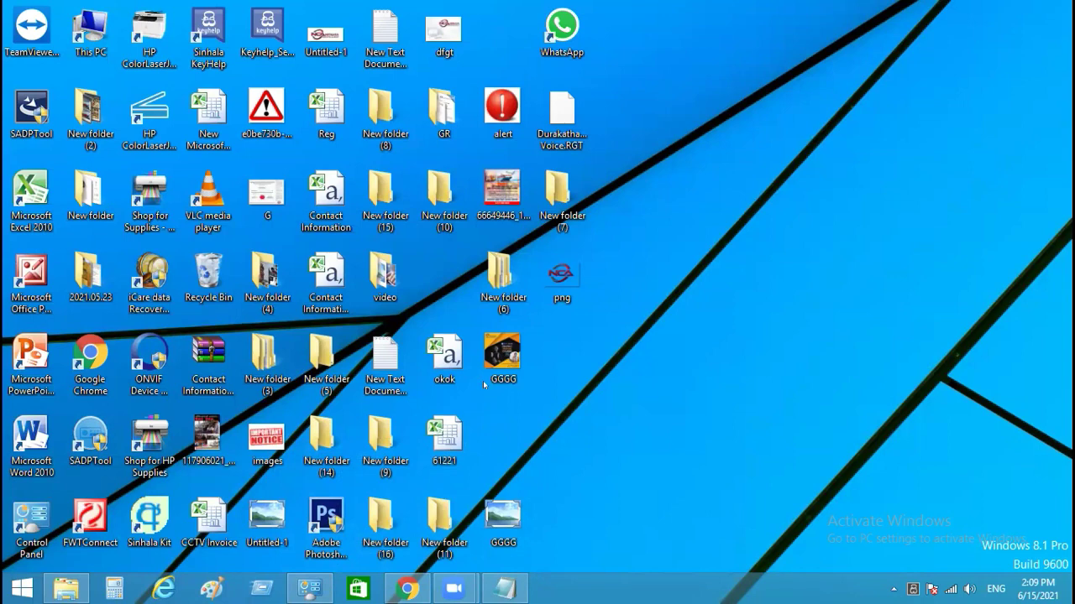
- Move the WhatsApp icon into the ninth column's first slot and shift the Durakatha file, New folder (7) and png up one slot each
left_click_drag(561, 26, 502, 26)
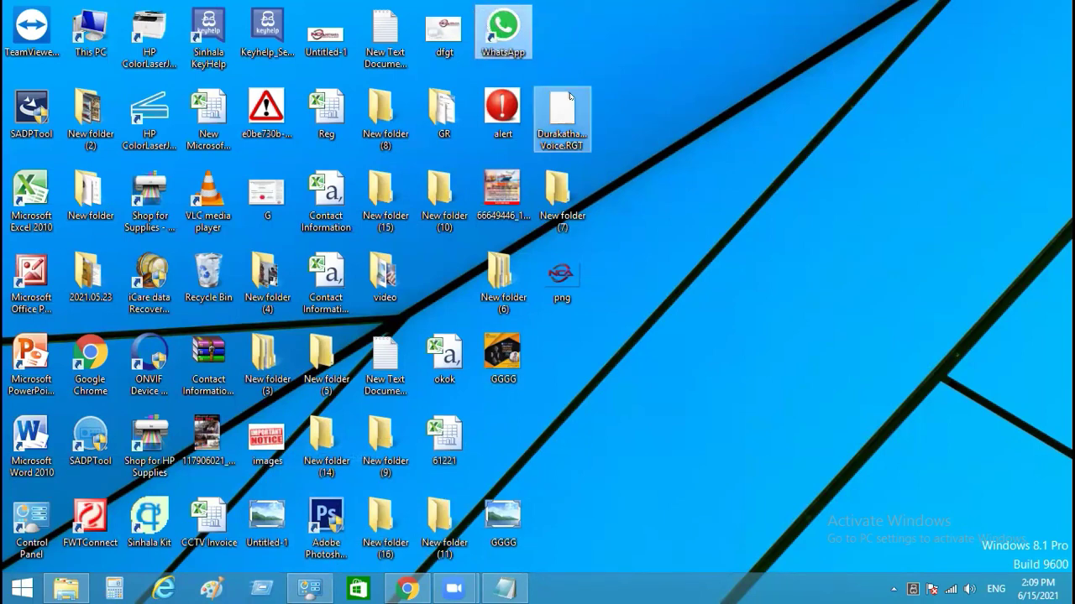
left_click_drag(570, 96, 564, 35)
left_click_drag(562, 191, 560, 109)
left_click_drag(561, 273, 561, 195)
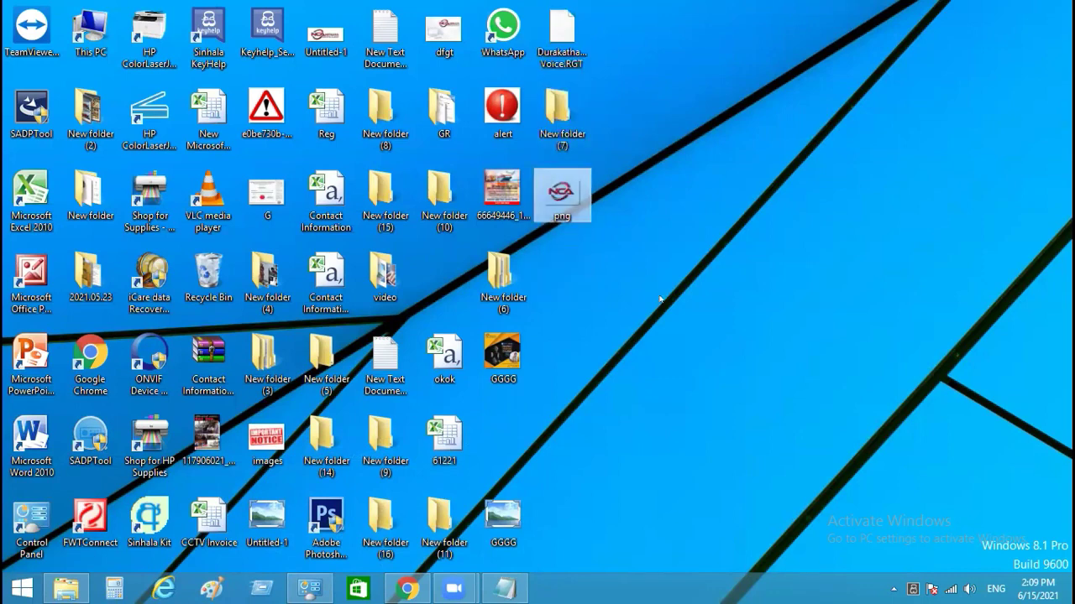
- Delete the desktop folders New folder (6), (8), (9), (10), (14) and (15)
left_click(499, 274)
left_click_drag(498, 270, 383, 133)
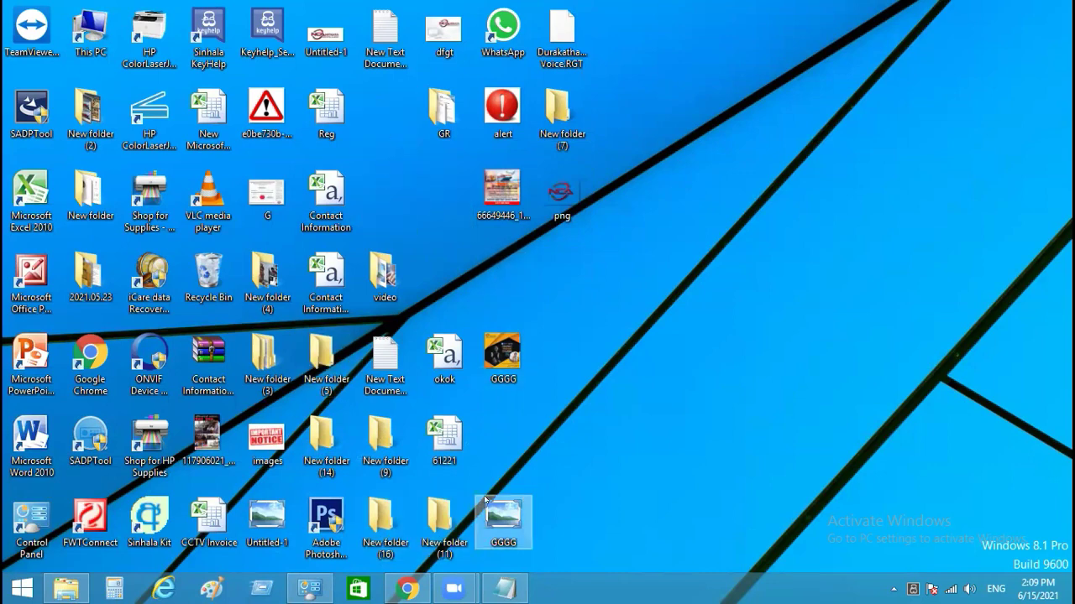
left_click(381, 447)
key("Delete")
left_click(324, 440)
key("Delete")
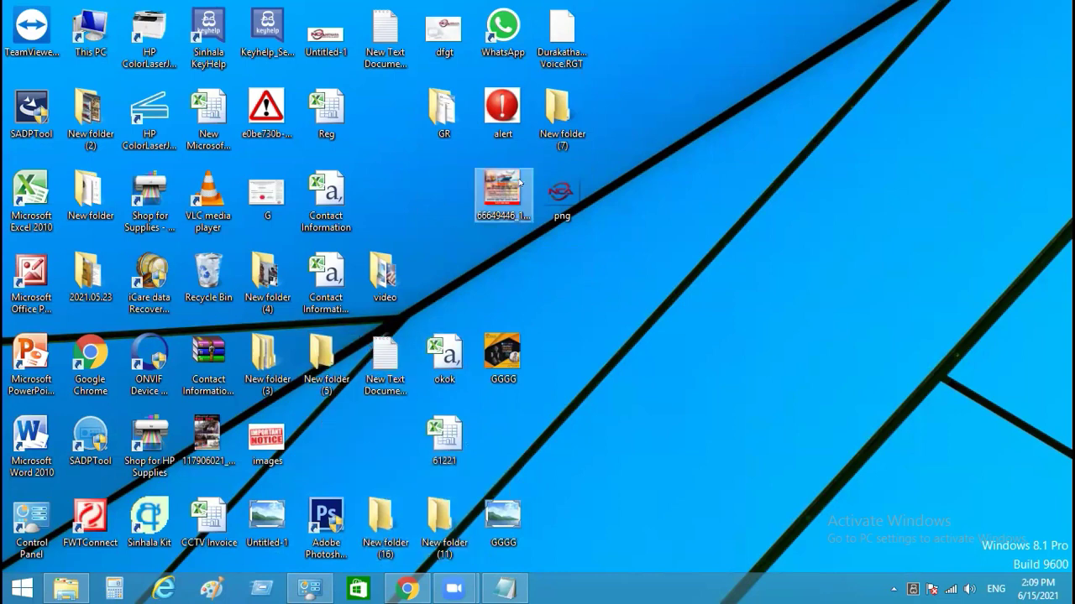
- Move the 66649446 picture, alert, New folder (7), png and the Durakatha file into the gaps of the neighbouring icon columns
left_click_drag(501, 191, 388, 147)
left_click_drag(502, 111, 384, 192)
left_click_drag(554, 110, 495, 118)
left_click_drag(561, 193, 443, 193)
left_click_drag(562, 34, 441, 277)
- Fill the remaining icon gaps with 61221, the landscape GGGG picture, New folder (11) and WhatsApp, and move the black GGGG picture up
left_click_drag(425, 434, 312, 432)
left_click_drag(503, 514, 386, 434)
left_click_drag(438, 517, 438, 434)
left_click_drag(482, 367, 507, 220)
left_click_drag(502, 34, 454, 499)
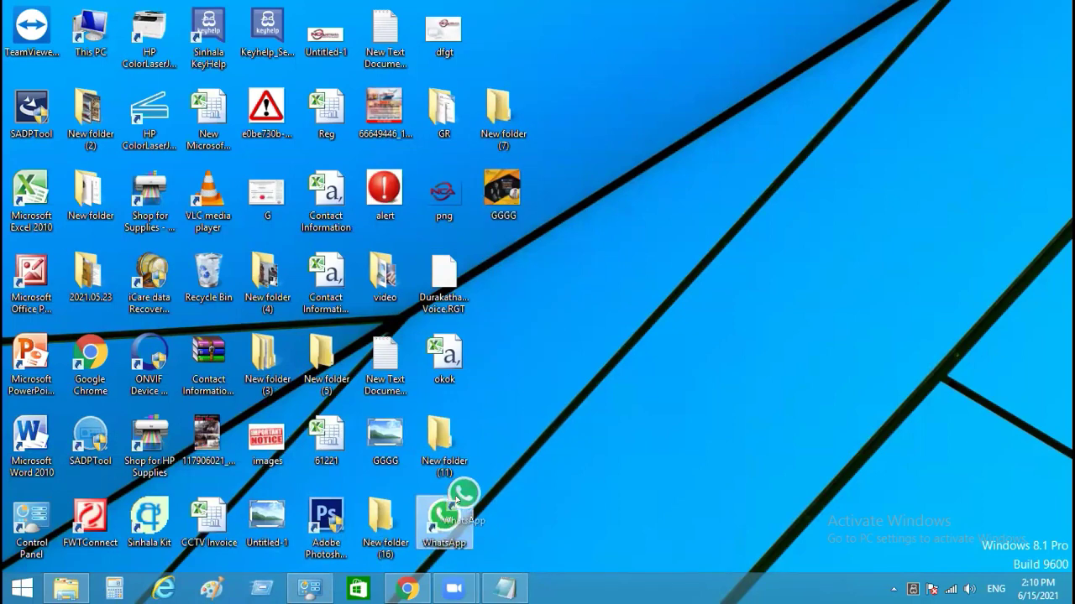
- Shift New folder (7) and the black GGGG picture up one slot to the start of the ninth icon column
left_click(597, 438)
left_click_drag(546, 90, 481, 228)
left_click_drag(508, 93, 508, 25)
left_click(662, 144)
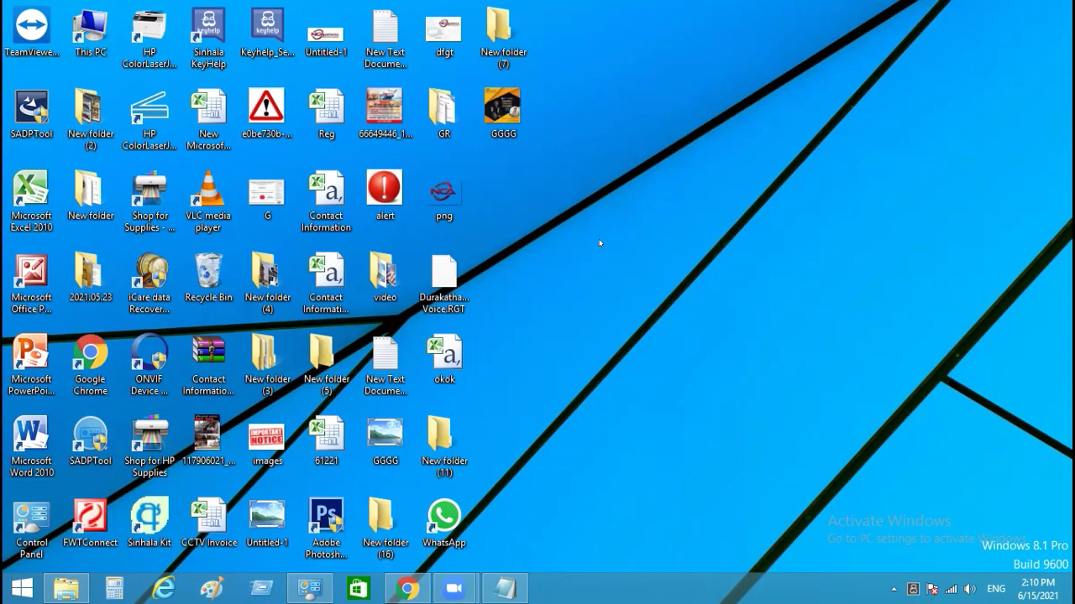
- Move New folder (7) out to the empty middle of the desktop, open it and close its window
left_click_drag(496, 54, 674, 297)
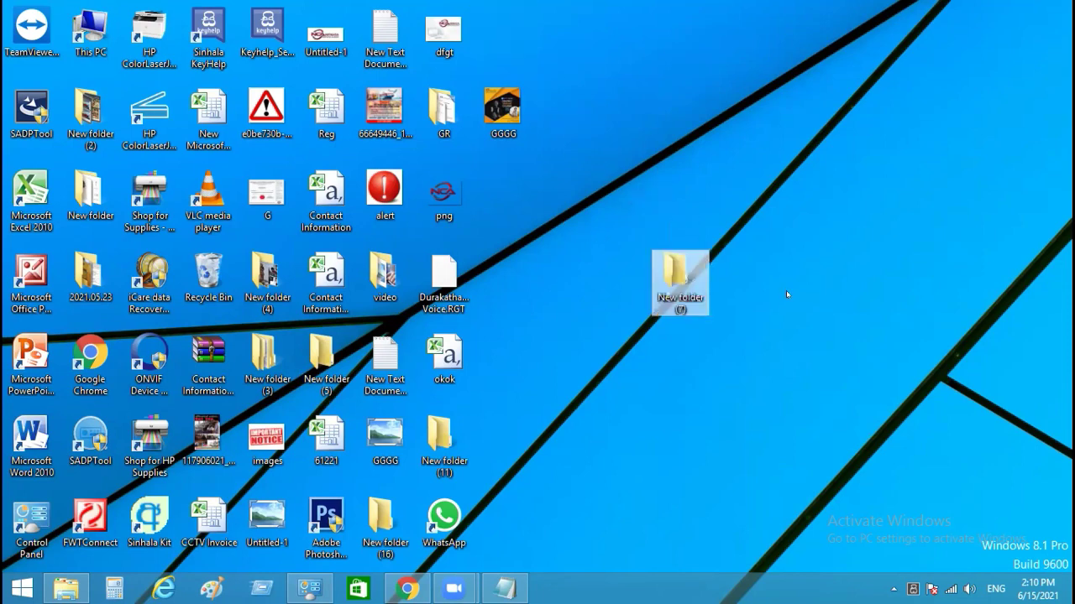
right_click(676, 272)
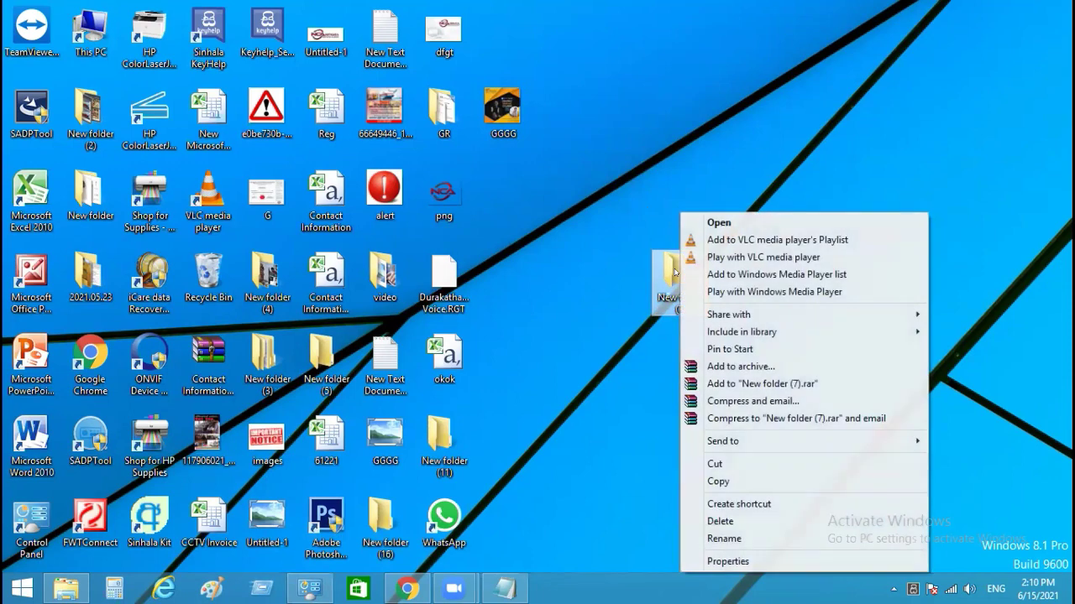
left_click(672, 296)
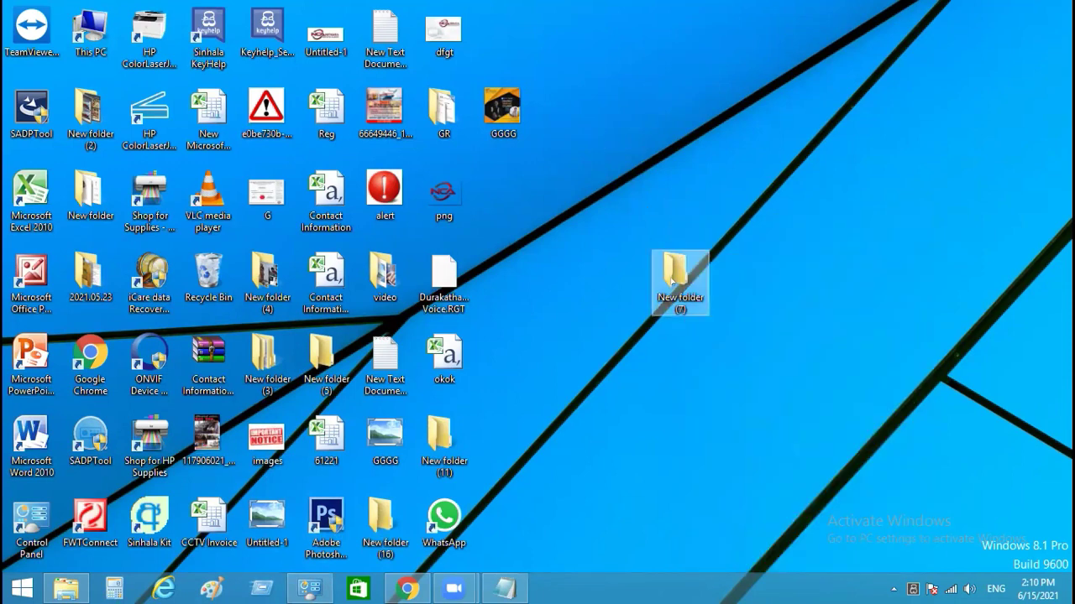
left_click_drag(671, 281, 601, 59)
left_click_drag(610, 22, 613, 285)
double_click(613, 286)
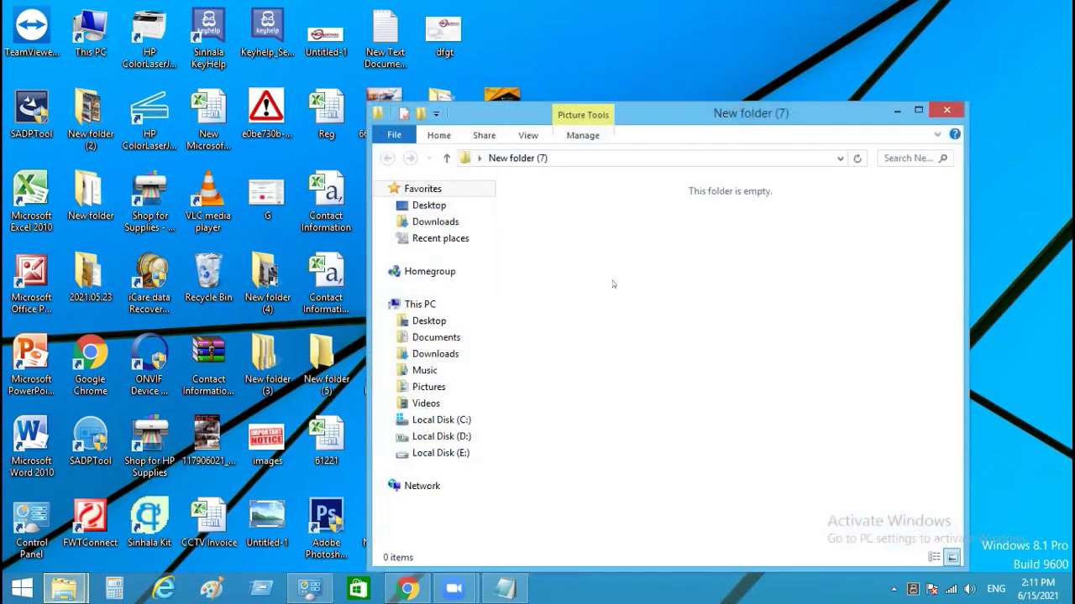
left_click(946, 110)
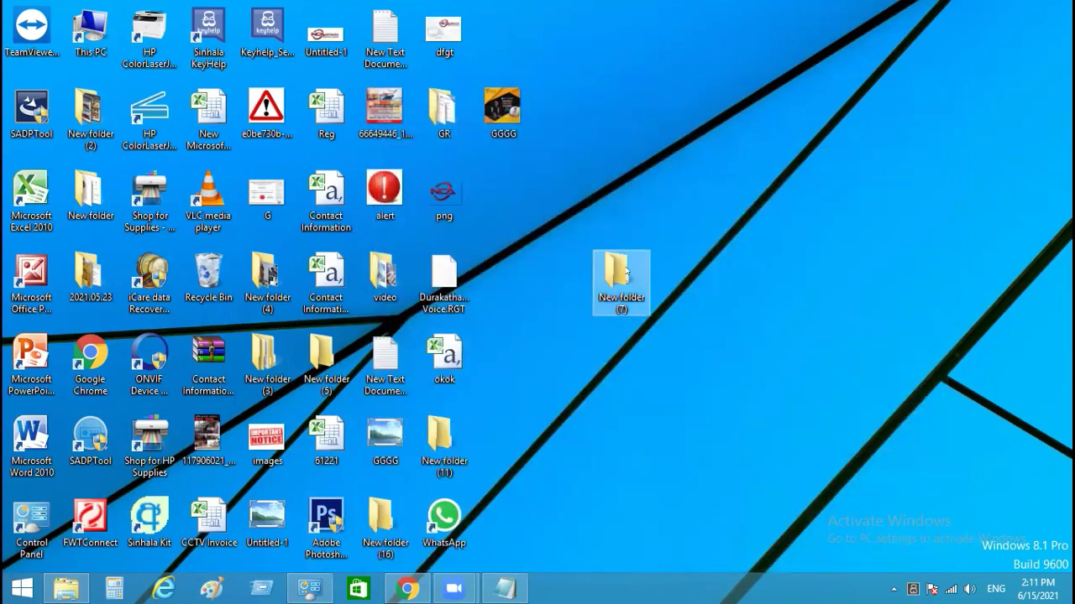
- Move New folder (7) farther into the empty desktop area, and open and close it twice
left_click_drag(621, 277, 735, 357)
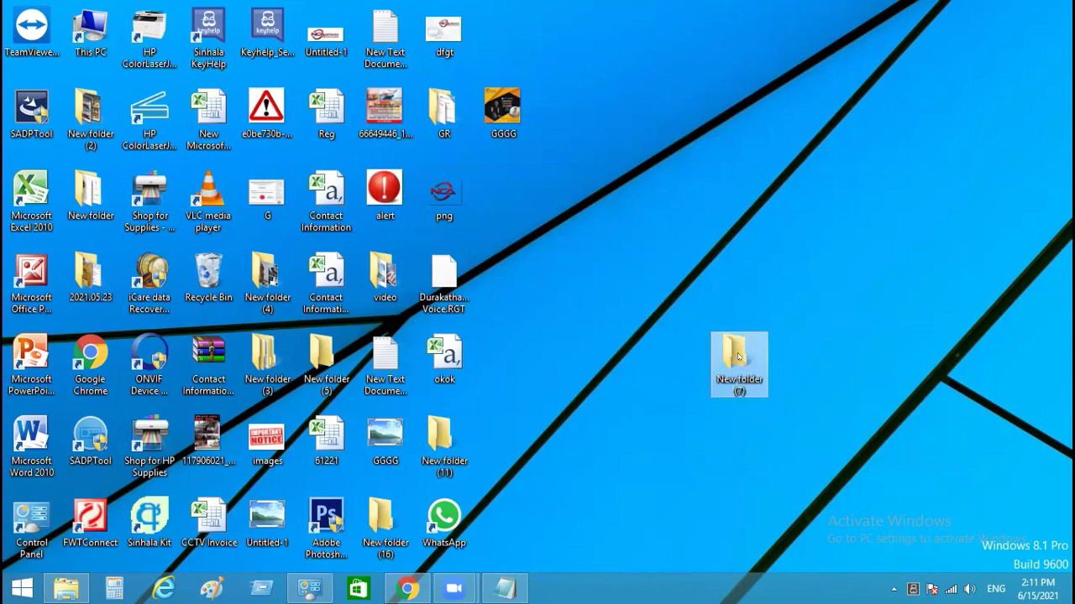
double_click(738, 359)
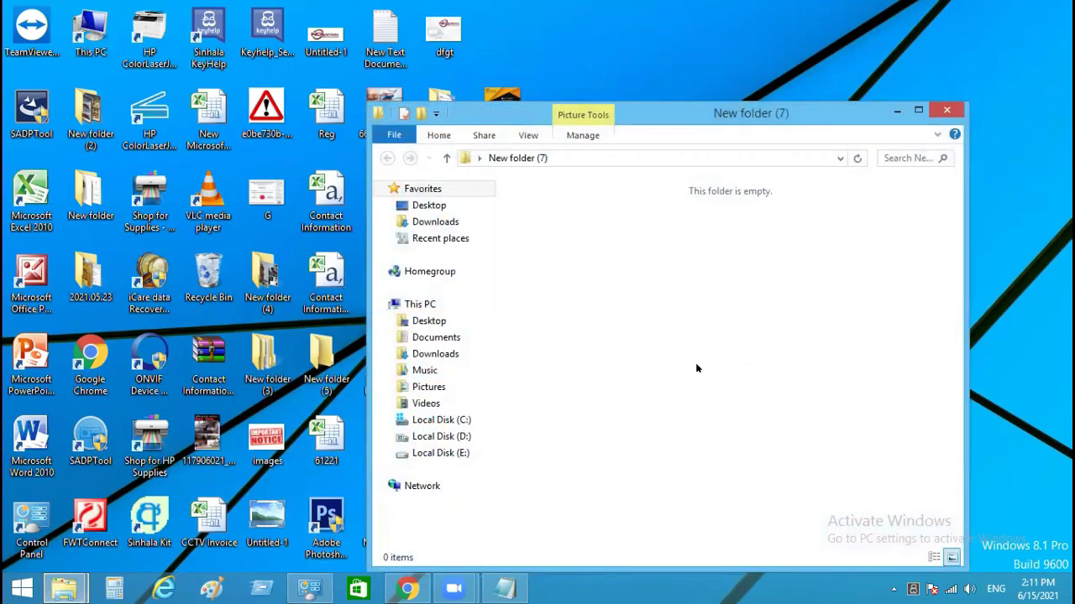
left_click(946, 110)
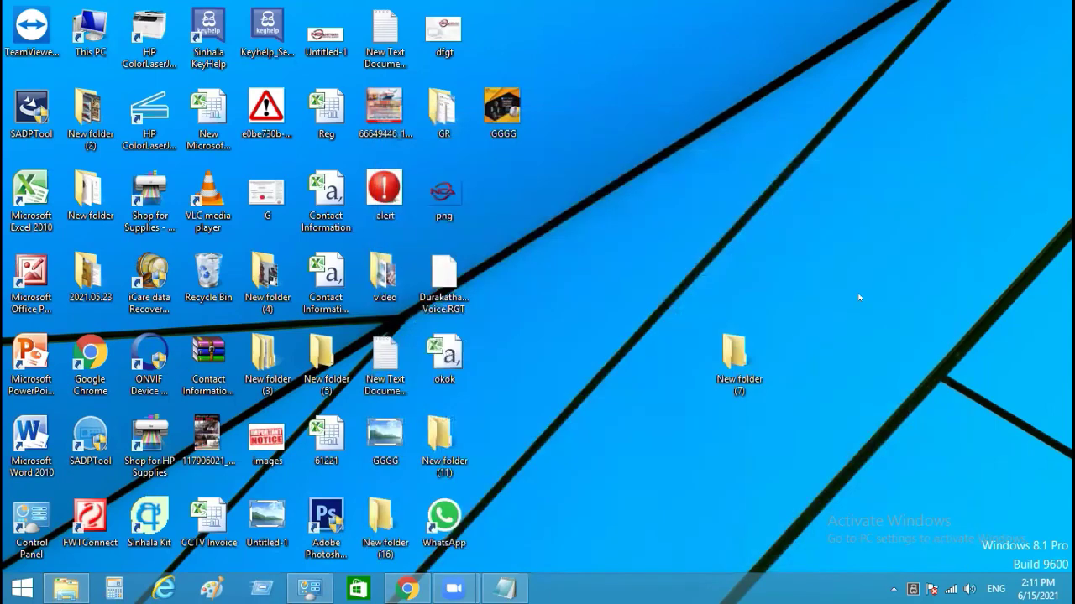
left_click(727, 360)
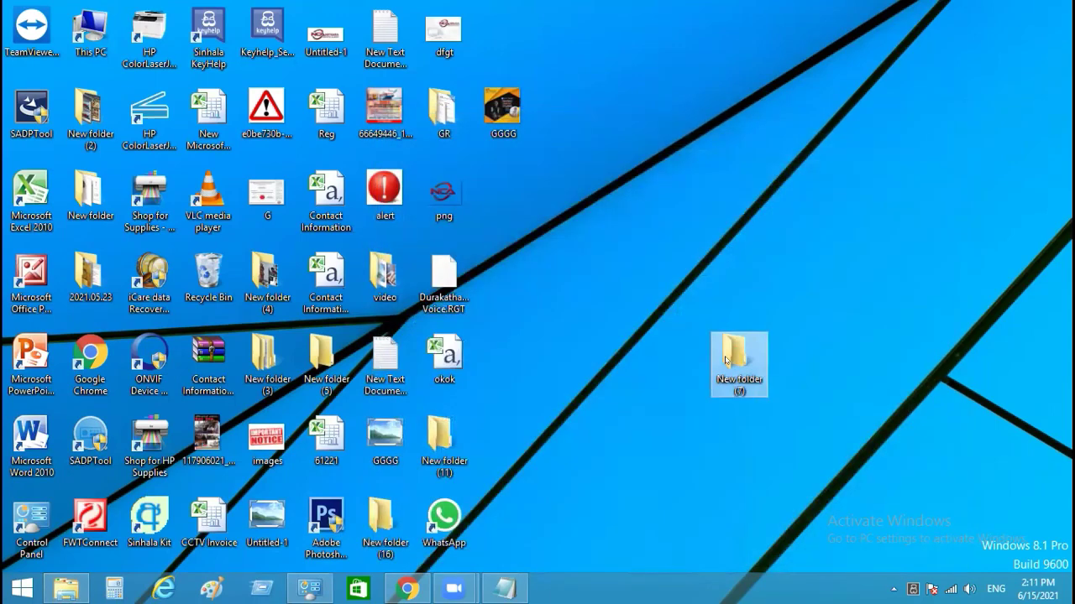
double_click(726, 360)
left_click(947, 110)
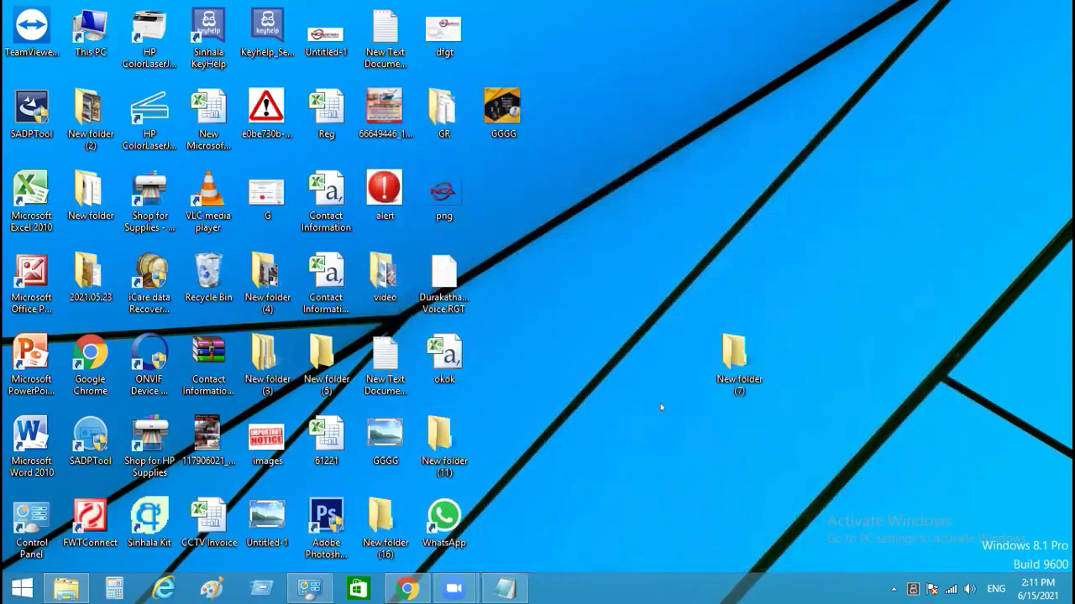
- Show the context menu of New folder (7) three times, dismissing it each time without choosing a command
right_click(725, 361)
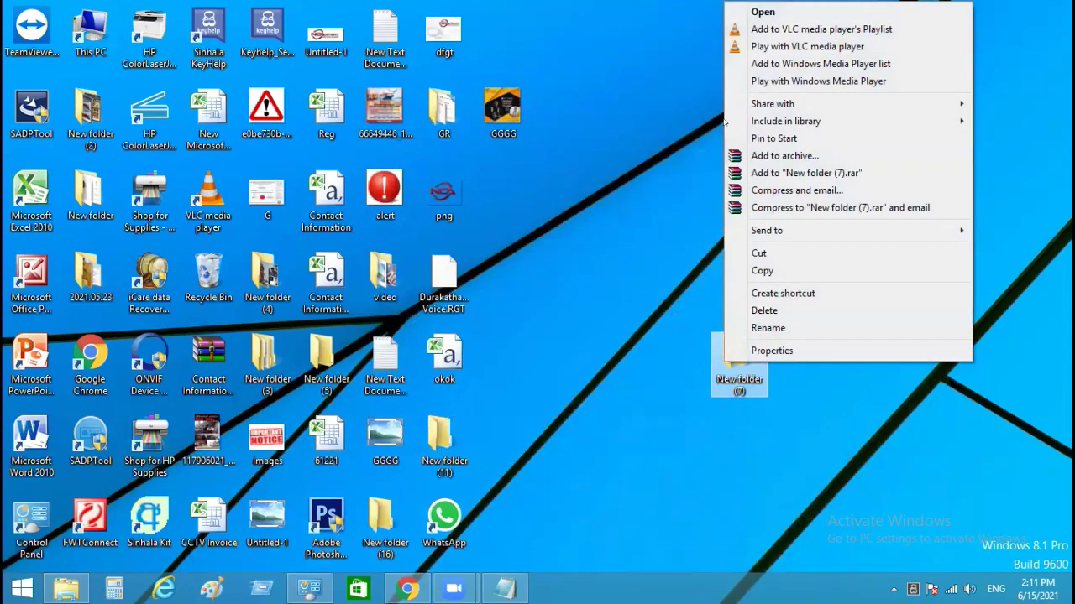
left_click(622, 230)
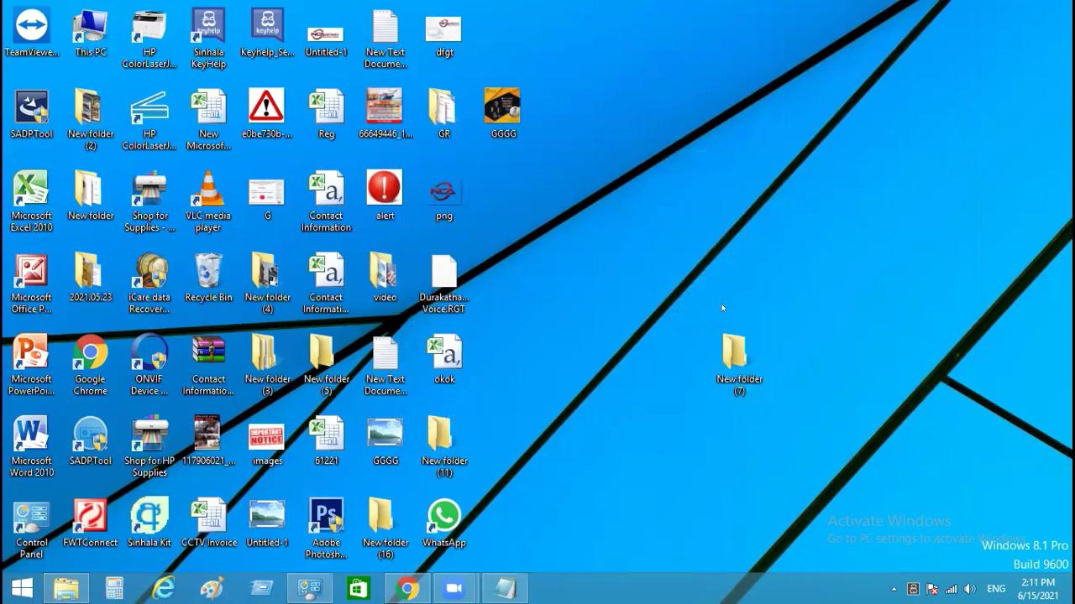
right_click(733, 340)
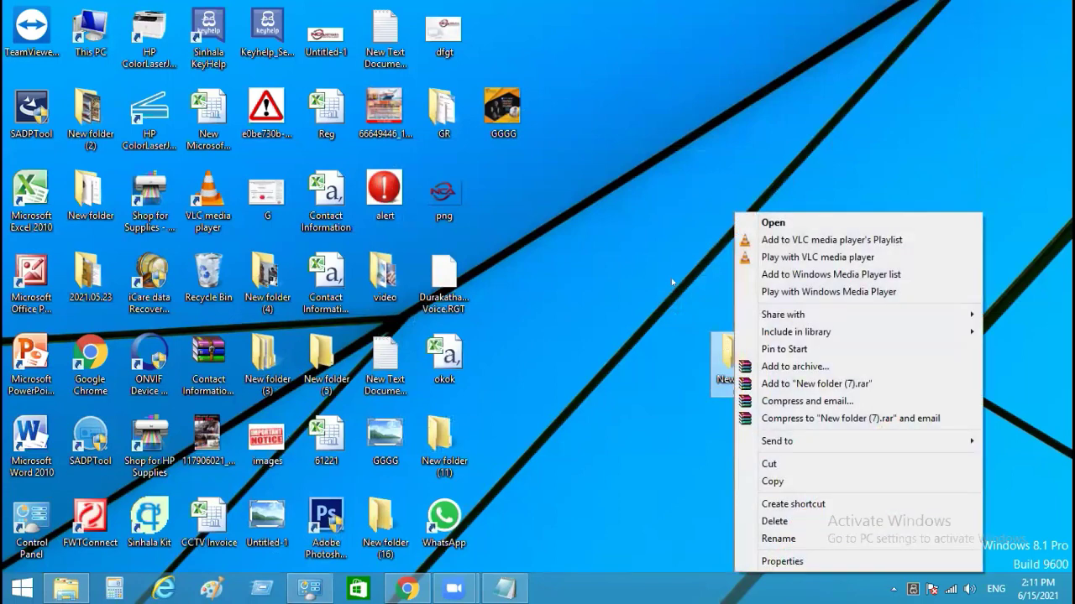
left_click(722, 321)
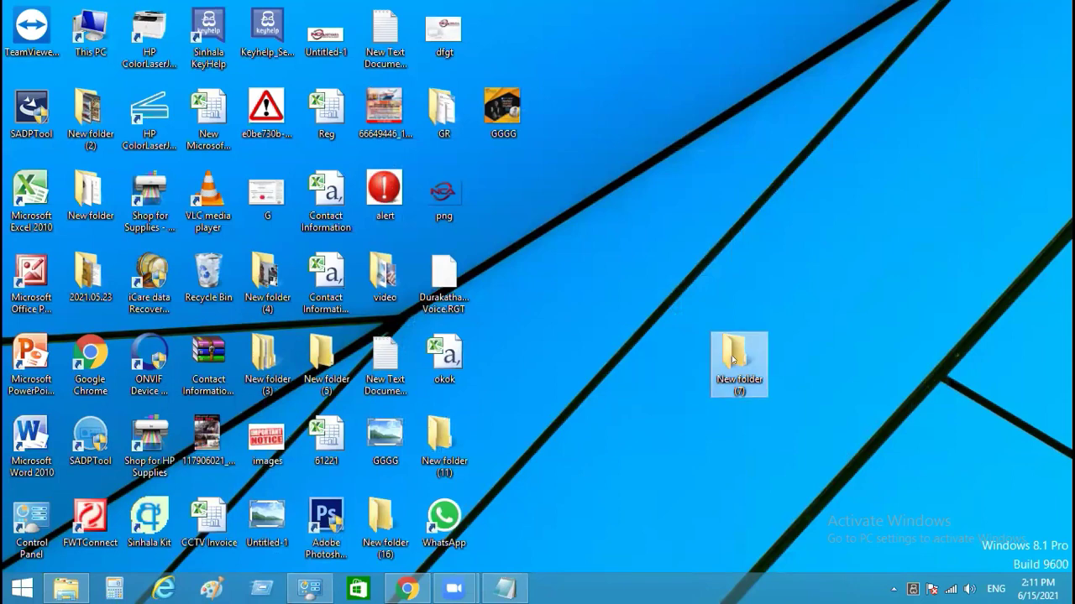
left_click(648, 236)
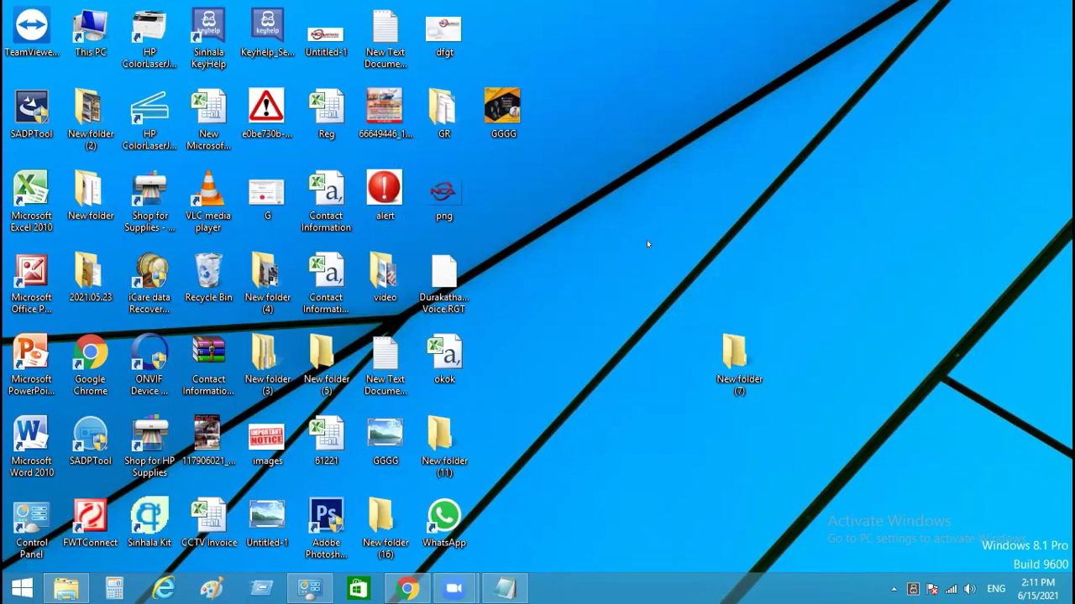
right_click(737, 353)
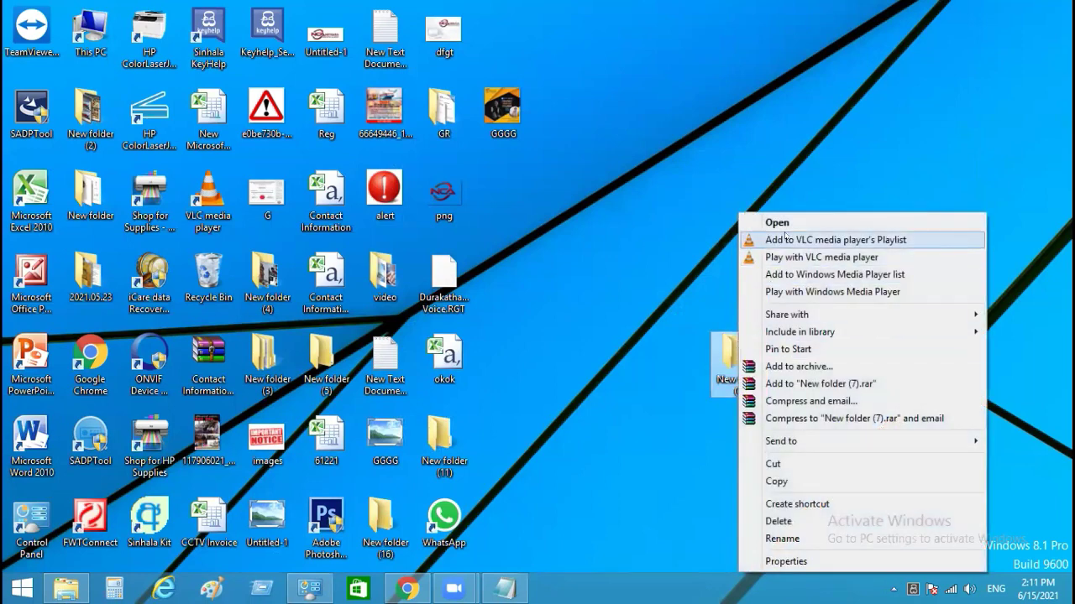
left_click(776, 180)
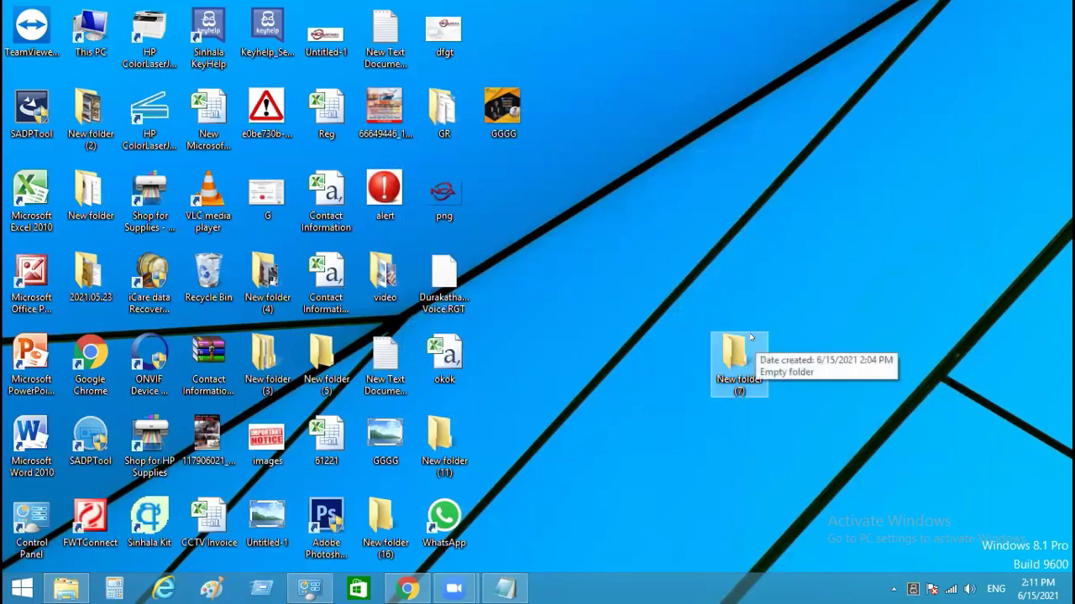
- Bring up the open Personalization window, go to the Control Panel home and view all items as small icons
mouse_move(310, 588)
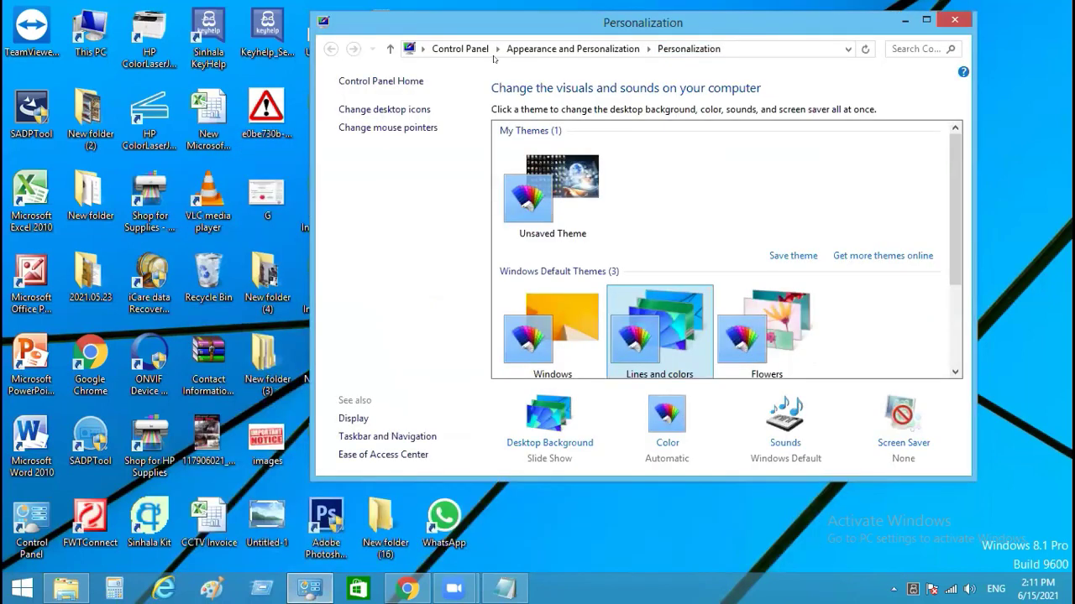
left_click(457, 48)
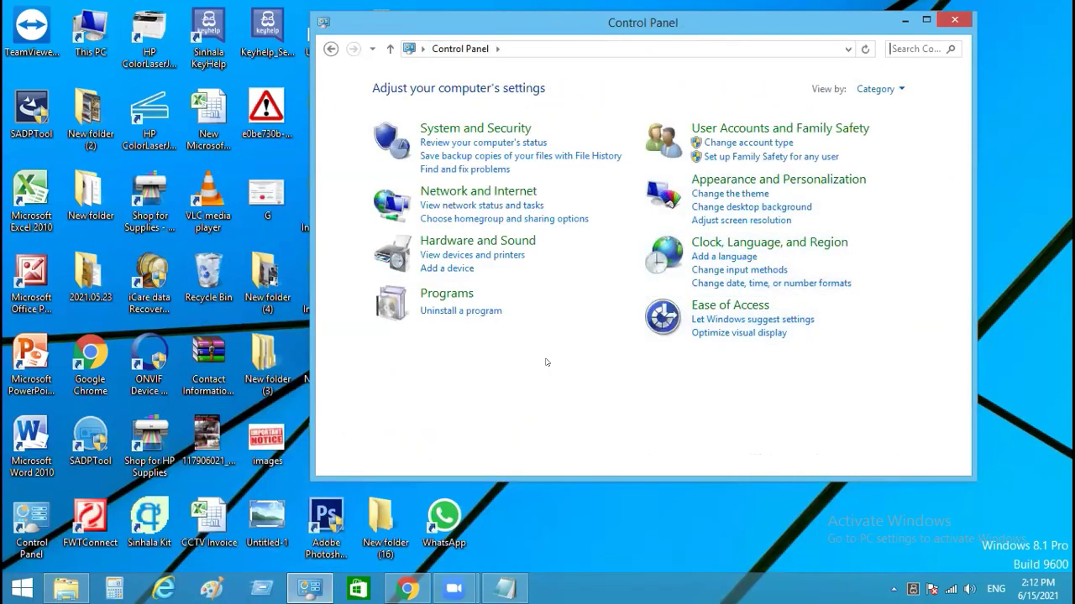
left_click(877, 89)
left_click(897, 150)
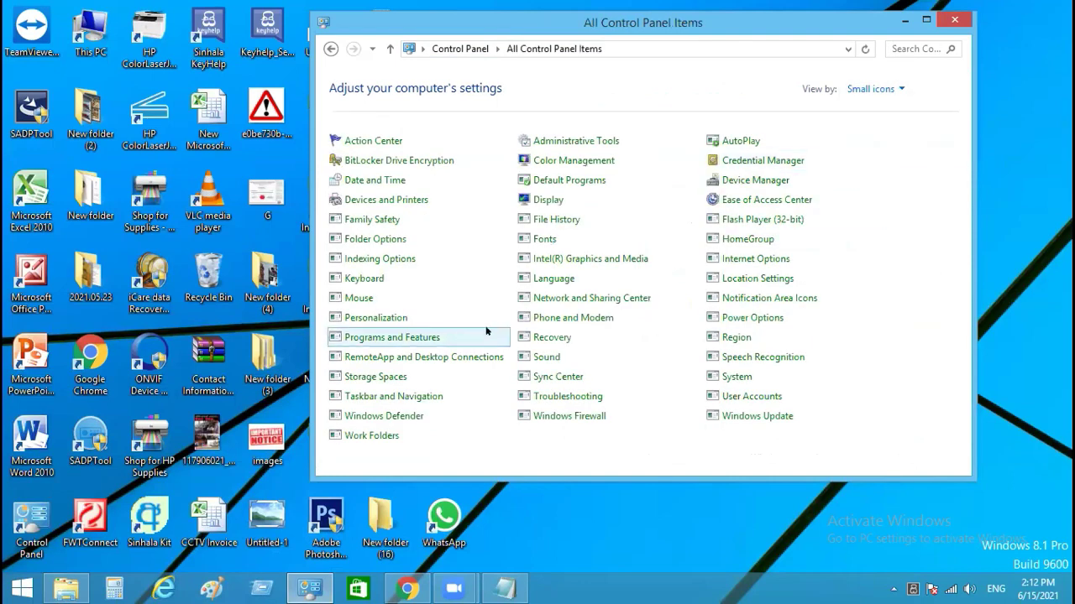
- Open the Mouse settings, toggle the option to switch primary and secondary buttons several times, and apply it turned on
left_click(351, 298)
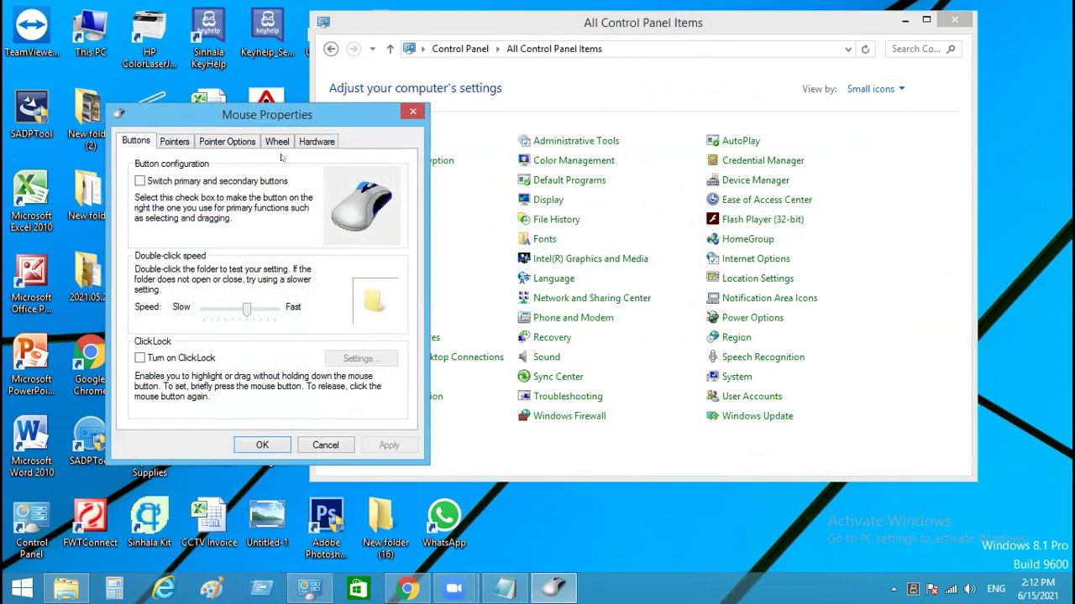
left_click_drag(269, 116, 662, 109)
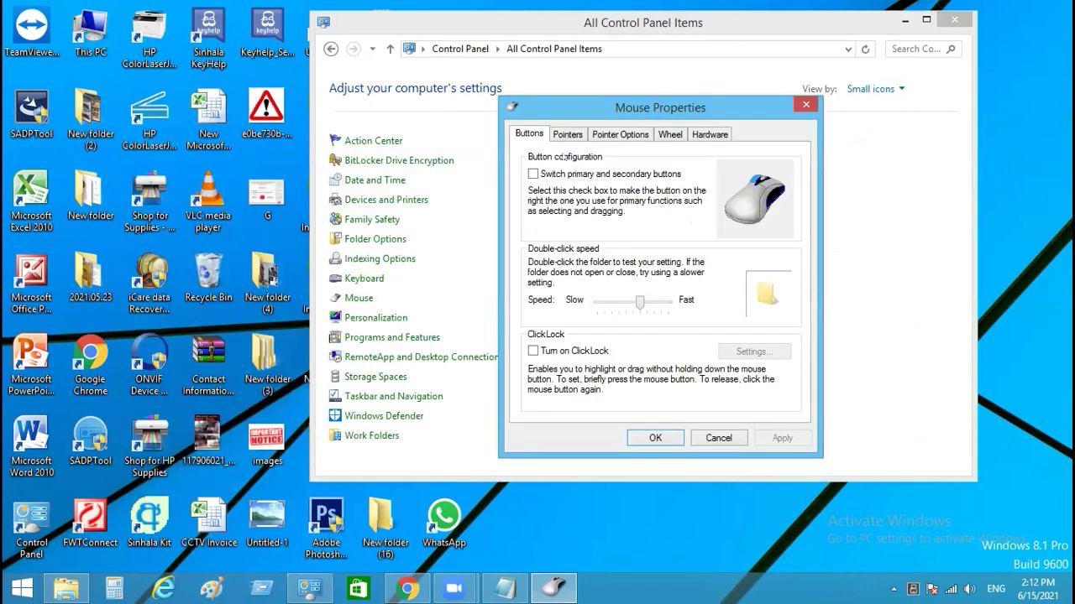
left_click(532, 174)
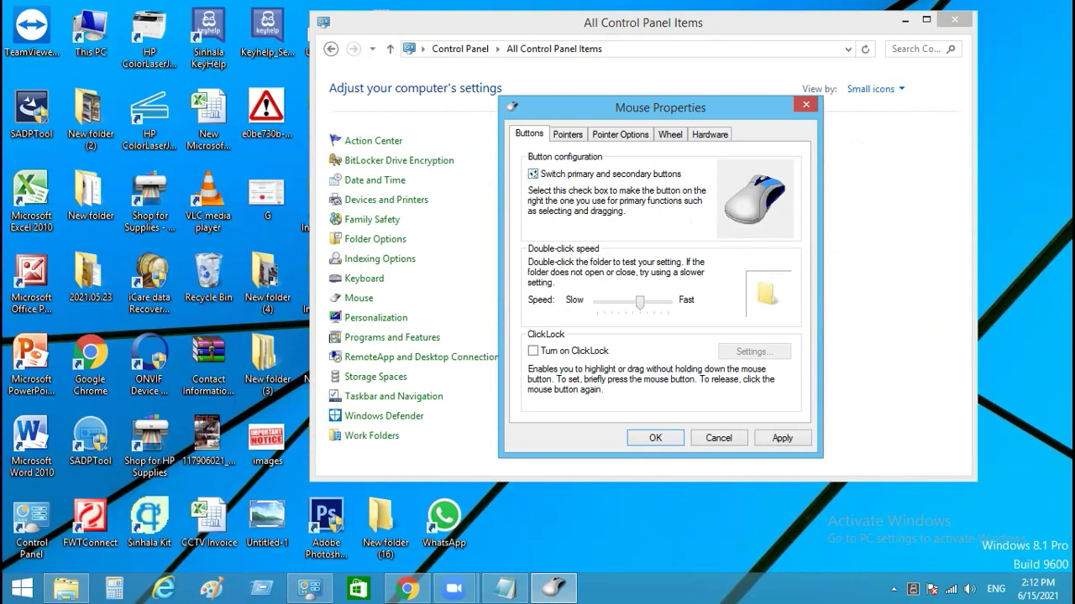
left_click(532, 173)
left_click(532, 174)
left_click(532, 174)
left_click(532, 173)
left_click(532, 174)
left_click(532, 174)
left_click(533, 173)
left_click(774, 437)
left_click(640, 438)
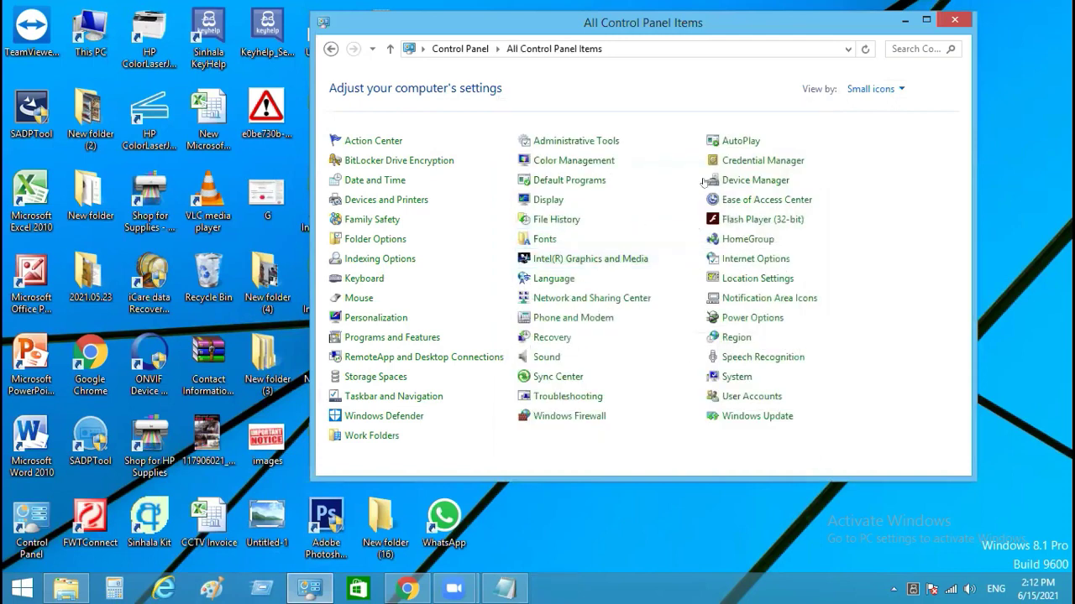
- Minimize Control Panel and try out the swapped mouse buttons on New folder (7) and the empty desktop
left_click(904, 21)
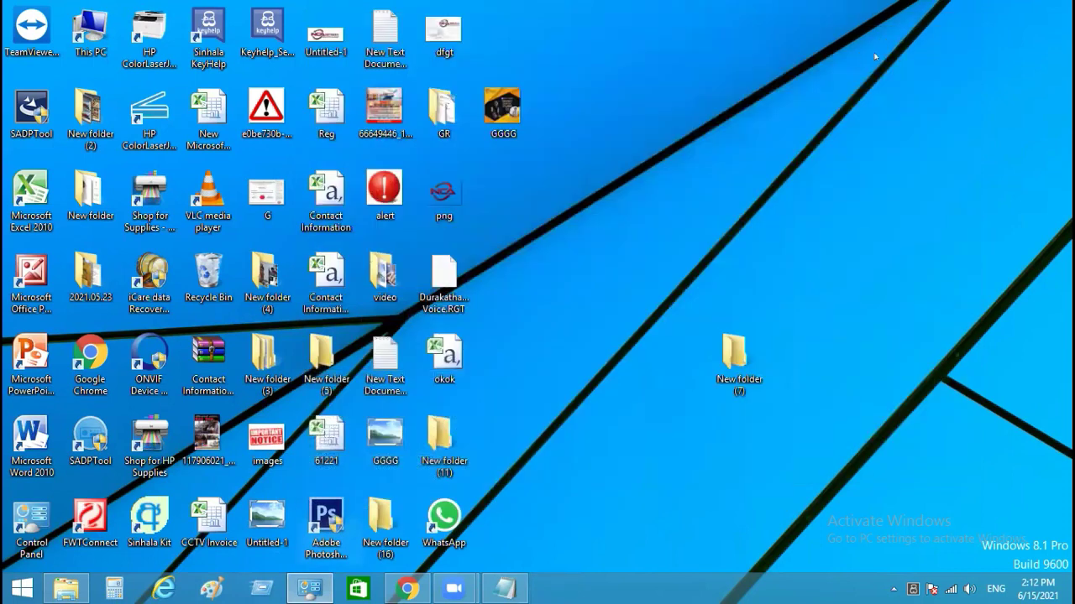
left_click(733, 358)
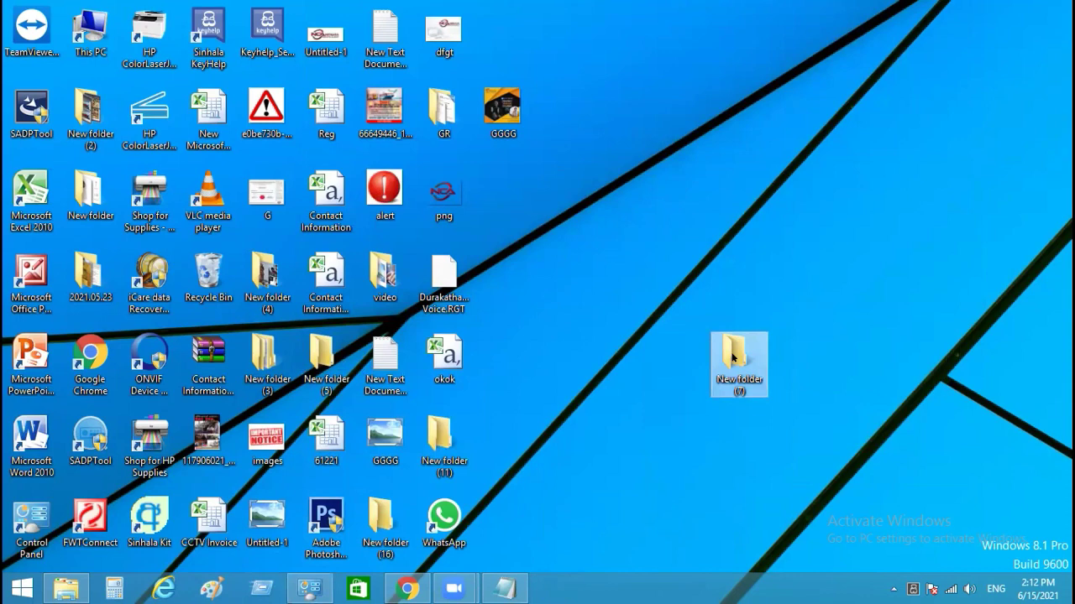
right_click(913, 317)
right_click(736, 361)
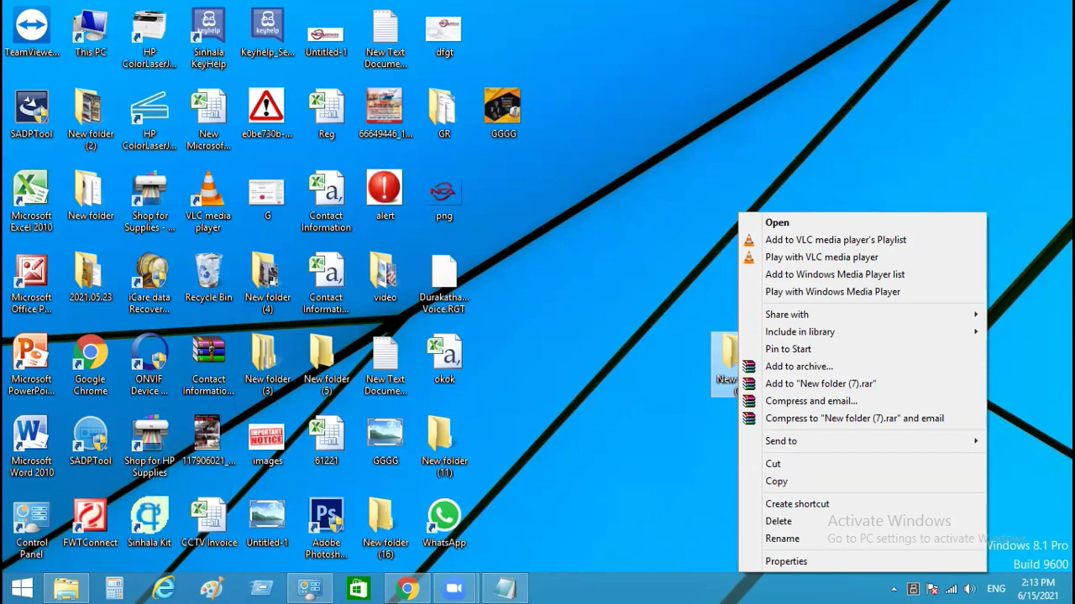
- Reopen the Mouse settings from Control Panel, turn off switching of primary and secondary buttons, apply it and close Control Panel
left_click(310, 589)
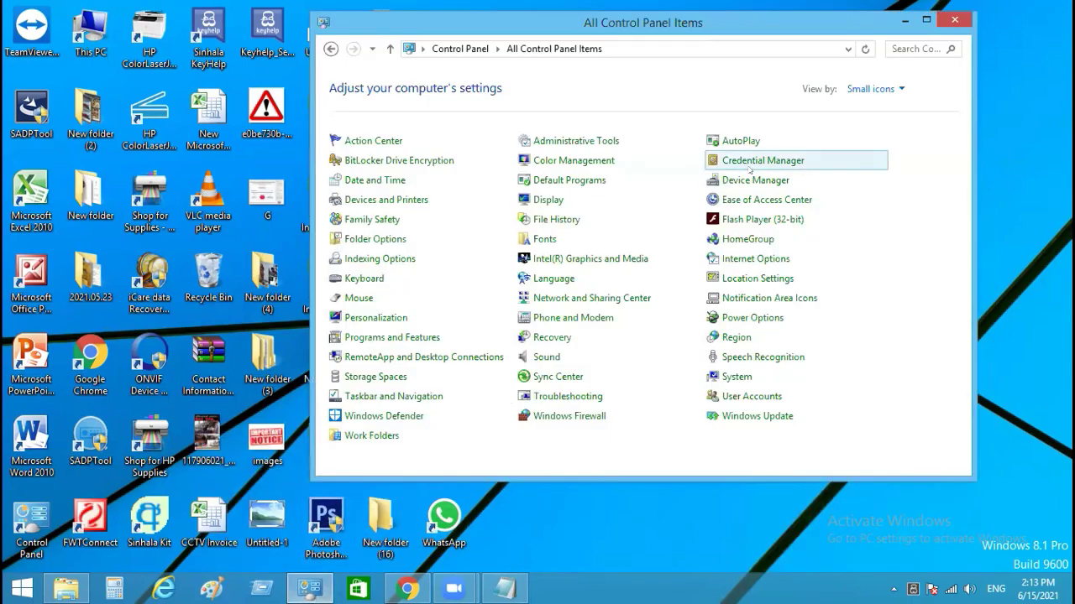
left_click(351, 298)
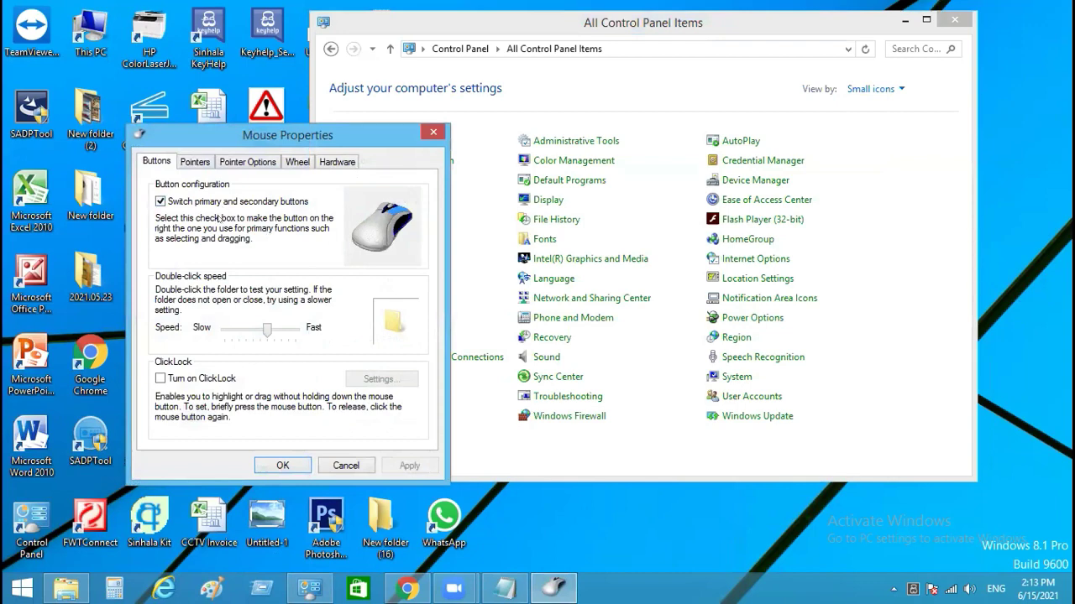
left_click(159, 203)
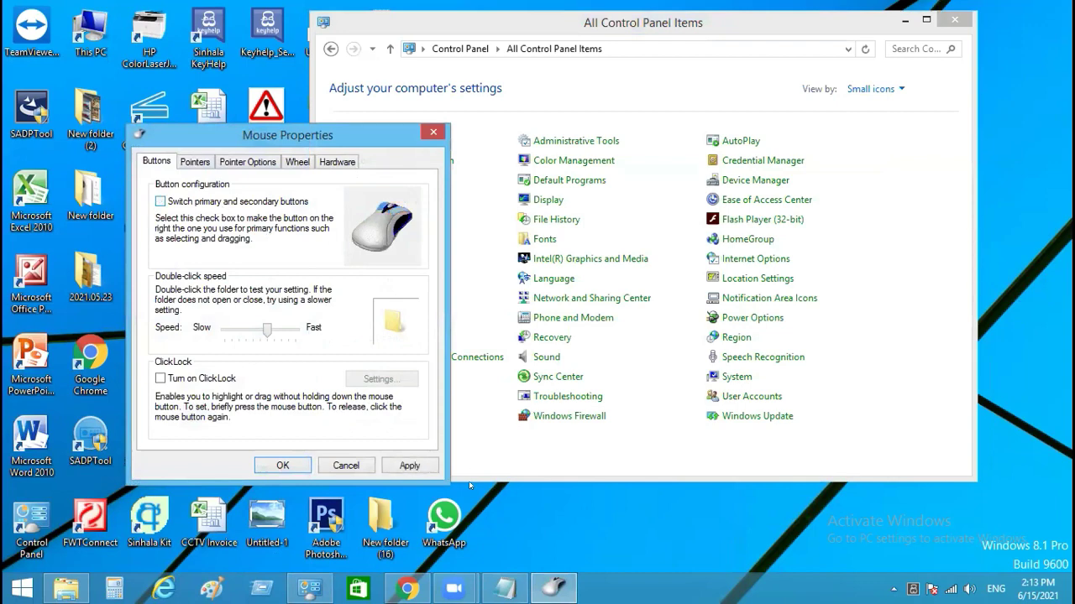
left_click(400, 464)
left_click(281, 465)
left_click(953, 19)
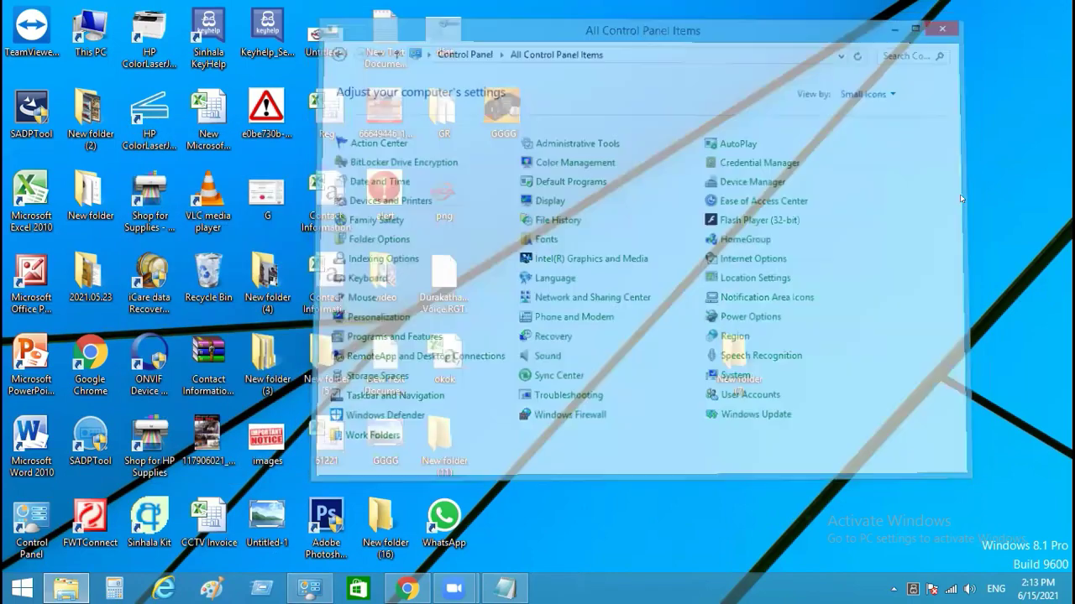
- Move New folder (7) to the start of the ninth icon column, above the black GGGG picture, and delete it
left_click_drag(743, 350, 501, 23)
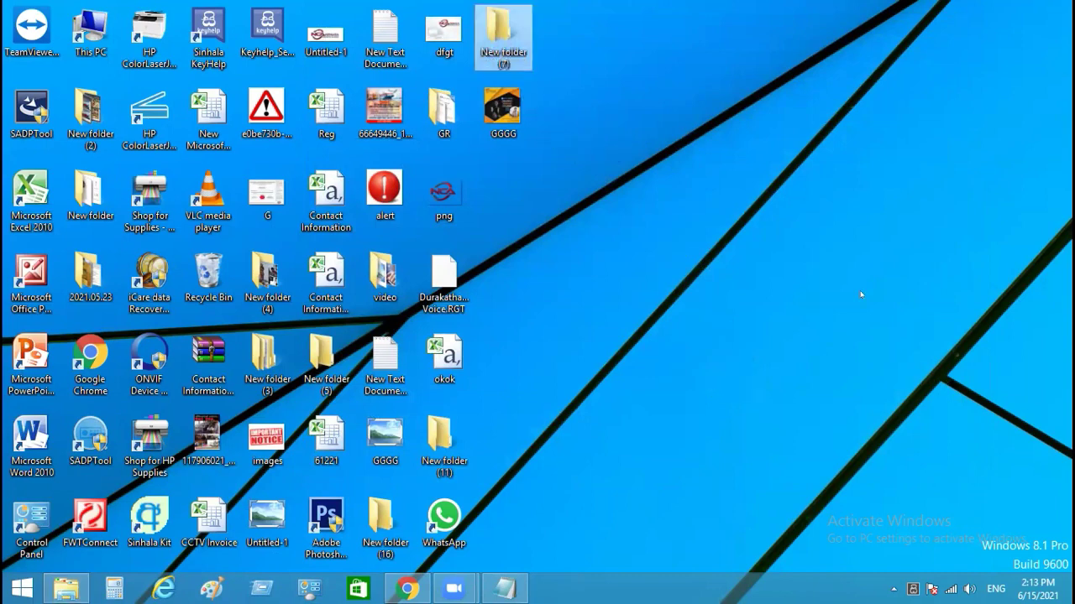
key("Delete")
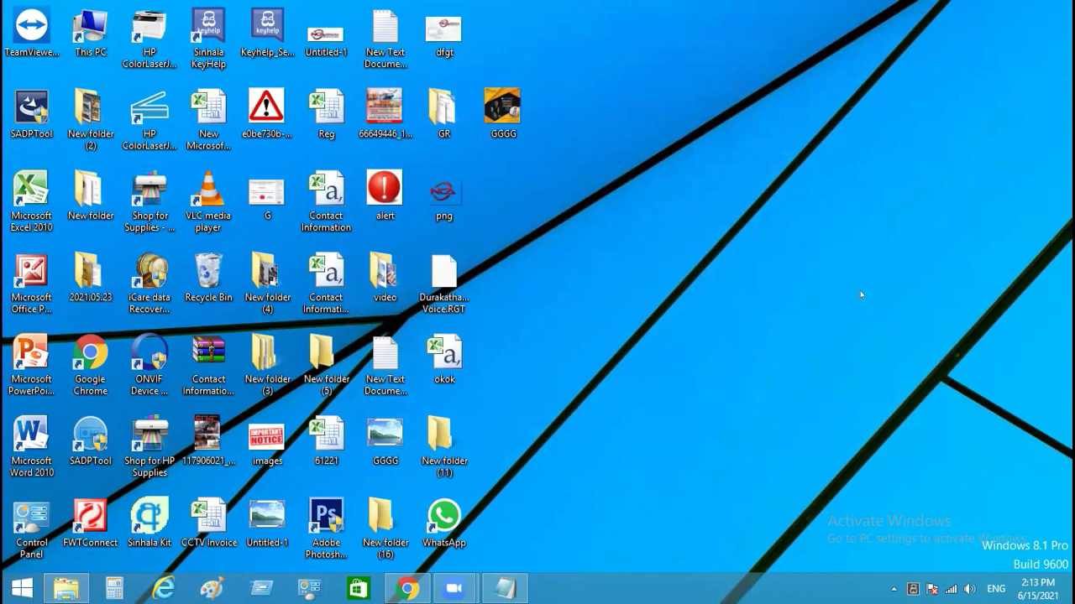